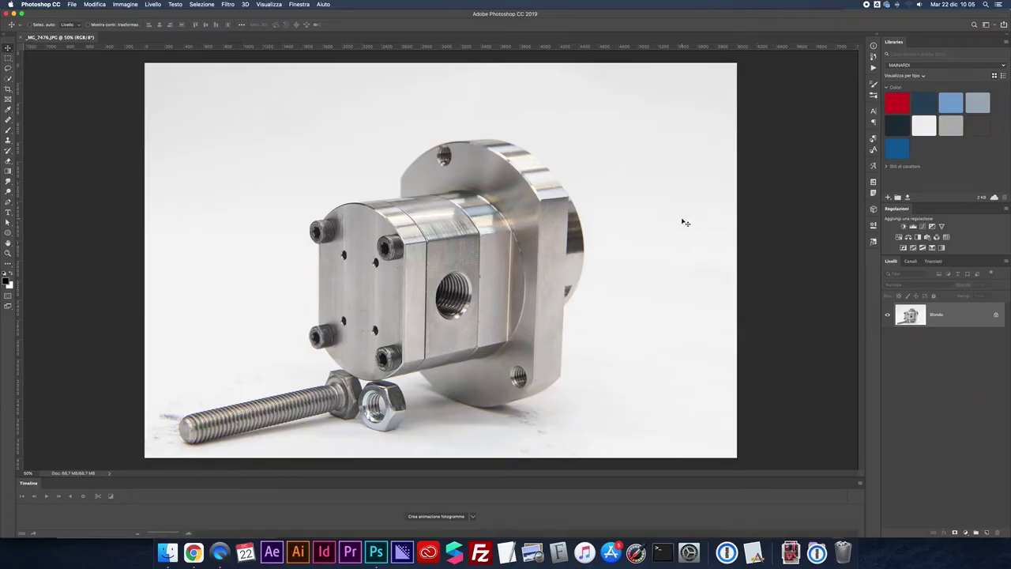
Switch to the Pen tool and zoom to 200% on the pump's lower bolts and nut.
key("ctrl+plus")
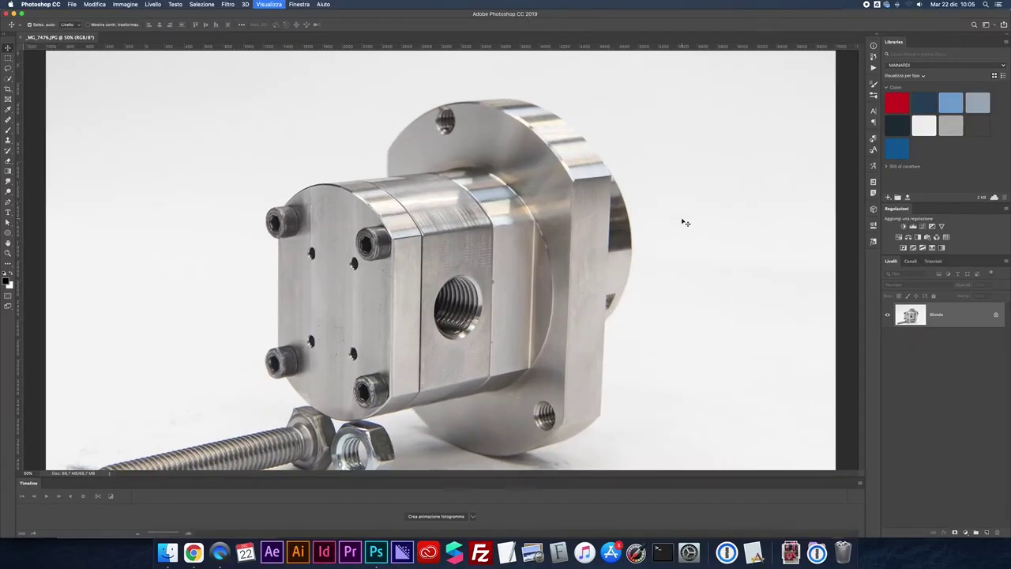
scroll(686, 222, "down", 3)
scroll(686, 222, "down", 2)
scroll(686, 223, "left", 2)
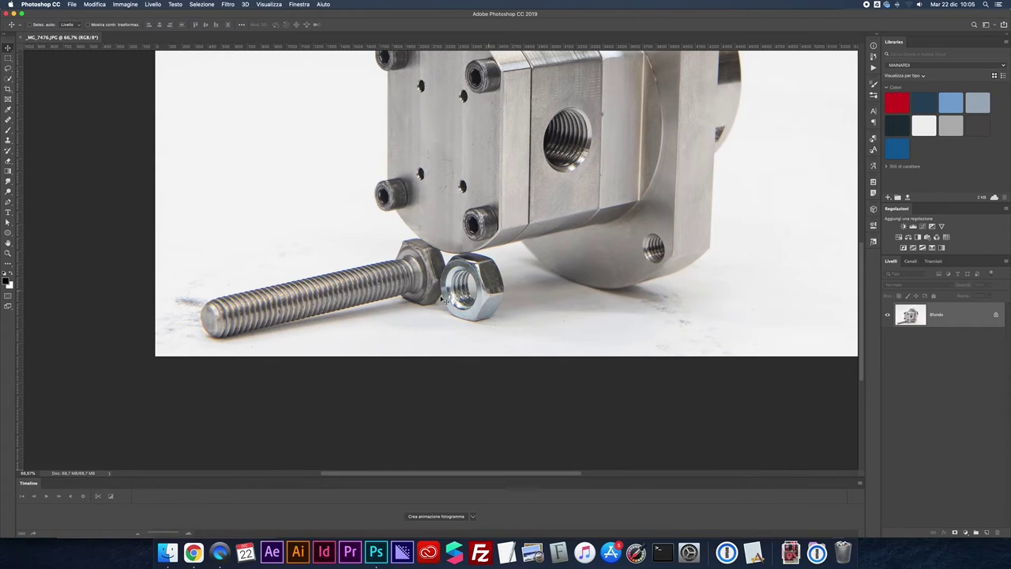
scroll(527, 249, "up", 3)
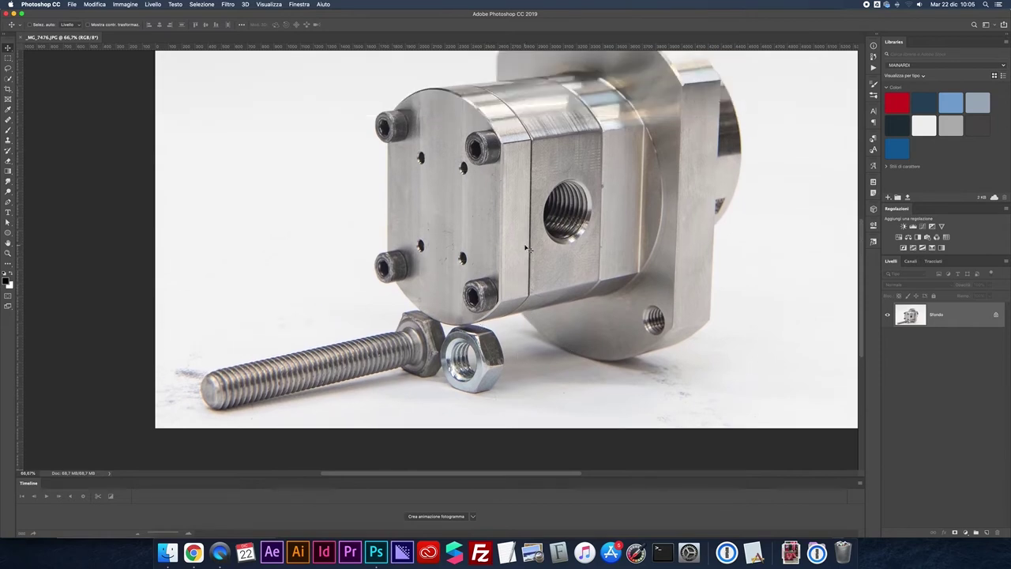
key("p")
key("ctrl+plus")
key("ctrl+plus")
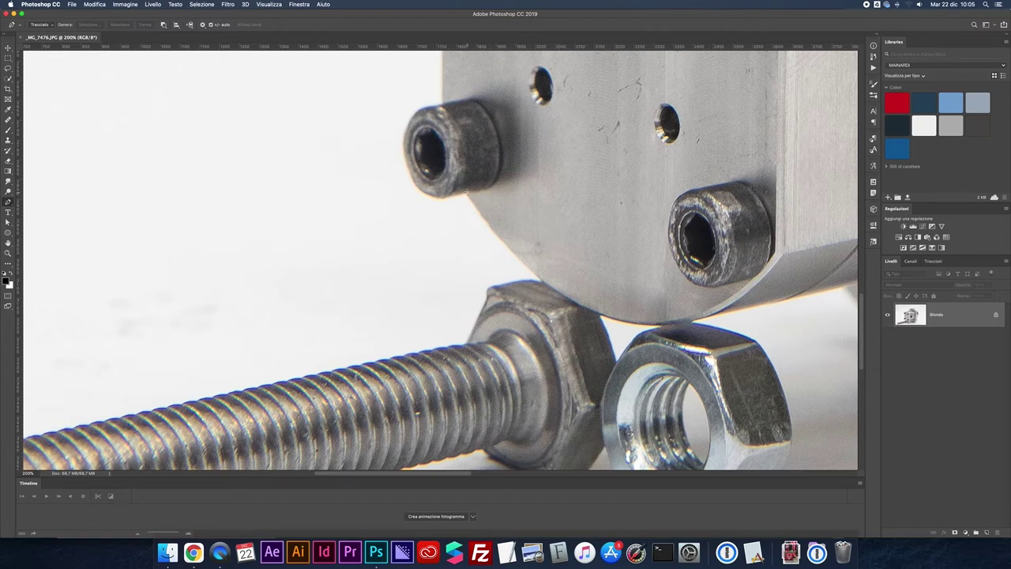
Start the pen path at the lower front bolt and trace the flange's bottom edge with curved anchors.
left_click(468, 193)
mouse_move(655, 324)
left_mouse_down()
mouse_move(677, 345)
mouse_move(600, 317)
left_mouse_up()
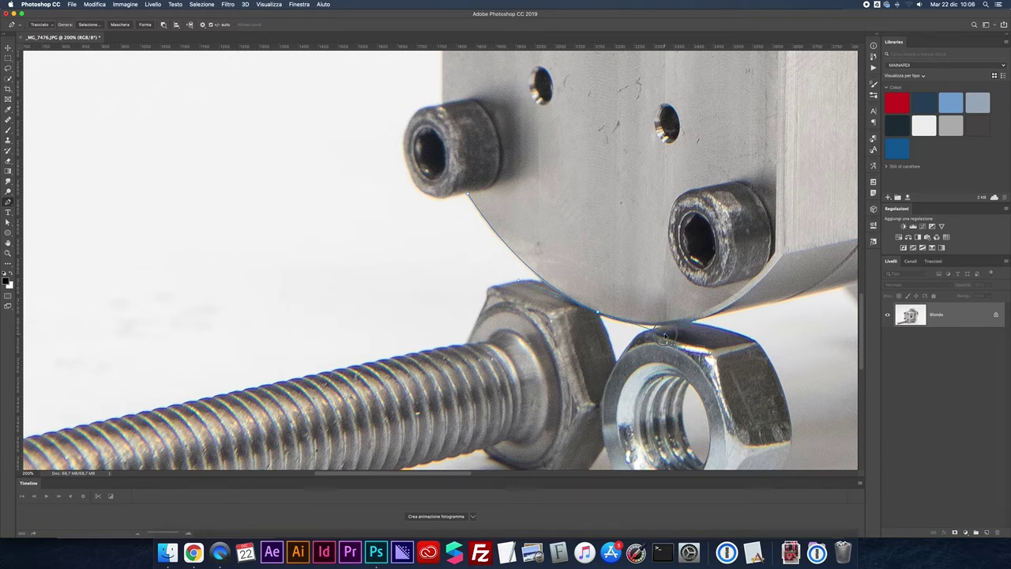
scroll(665, 336, "down", 3)
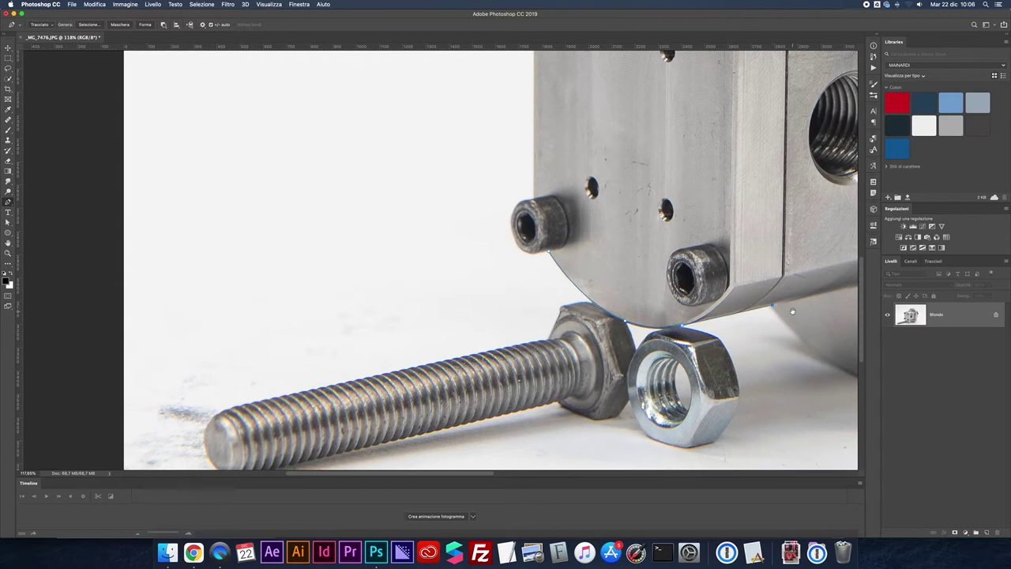
scroll(710, 332, "right", 5)
left_click_drag(636, 369, 707, 379)
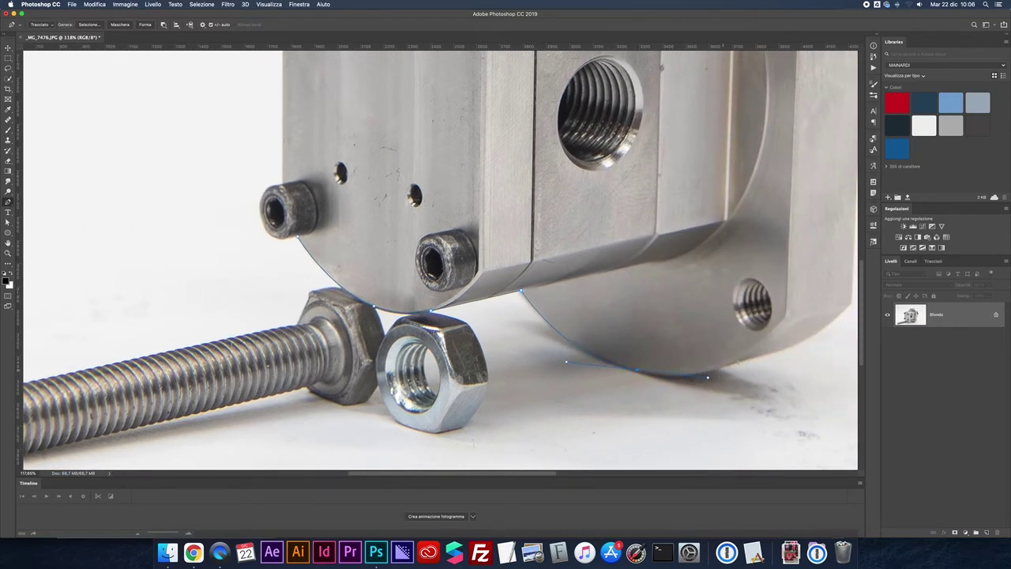
left_click(709, 376)
key("super+z")
left_click_drag(594, 355, 637, 378)
left_click(636, 376)
left_click_drag(706, 371, 717, 370)
Continue the path with curved anchors up the flange's right edge, breaking handles where needed.
mouse_move(800, 342)
left_mouse_down()
mouse_move(857, 289)
mouse_move(669, 407)
left_mouse_up()
left_click(687, 251)
left_click_drag(687, 251, 568, 385)
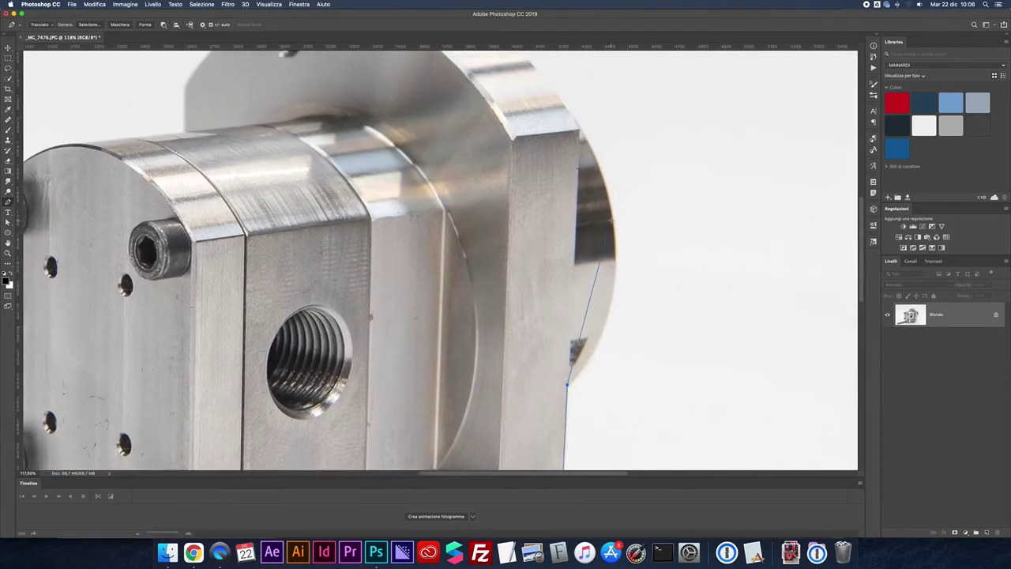
left_click(612, 222)
left_click_drag(613, 222, 599, 98)
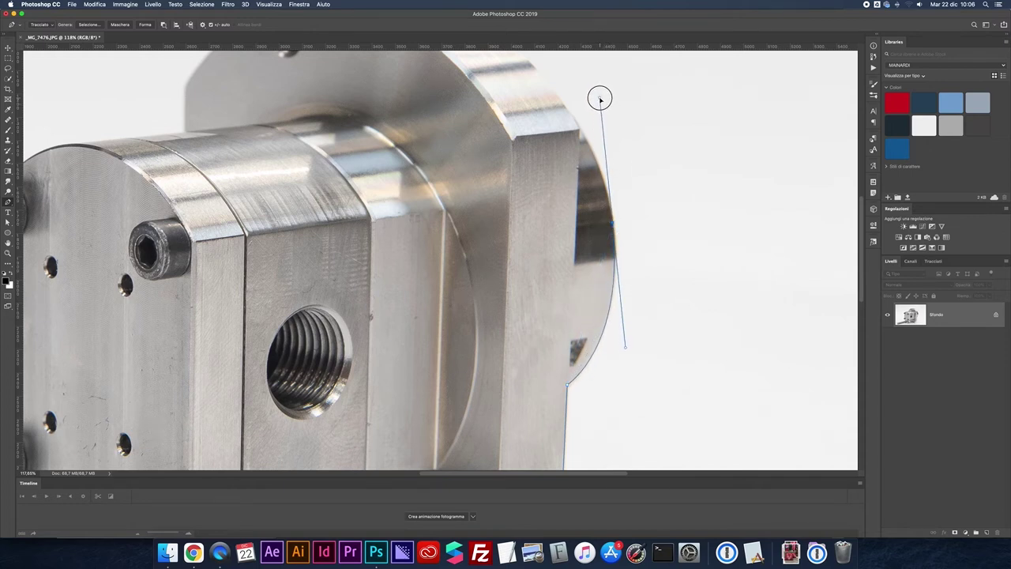
left_click_drag(599, 98, 597, 110)
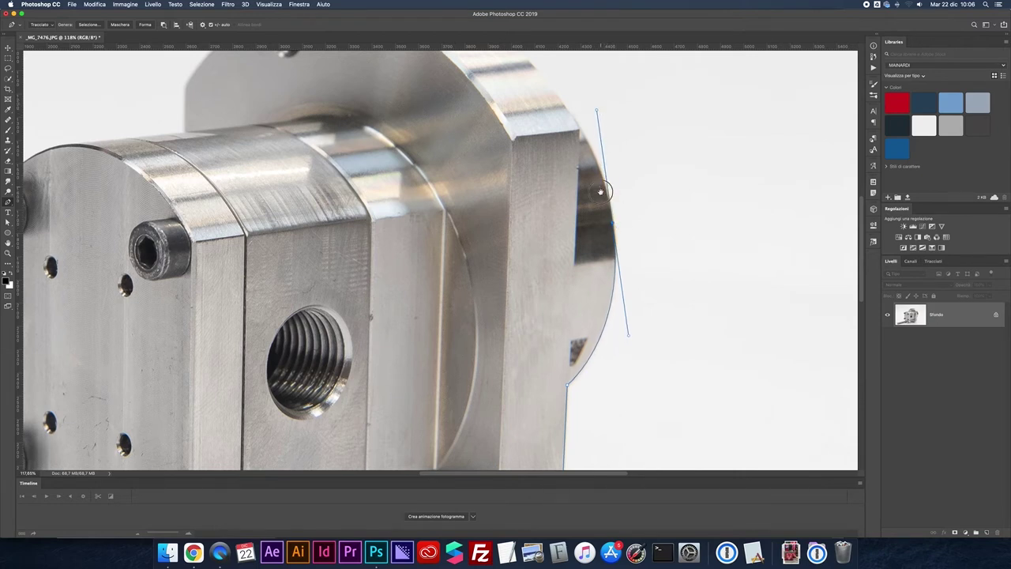
scroll(600, 192, "up", 3)
left_click(559, 203)
left_click_drag(587, 201, 585, 225)
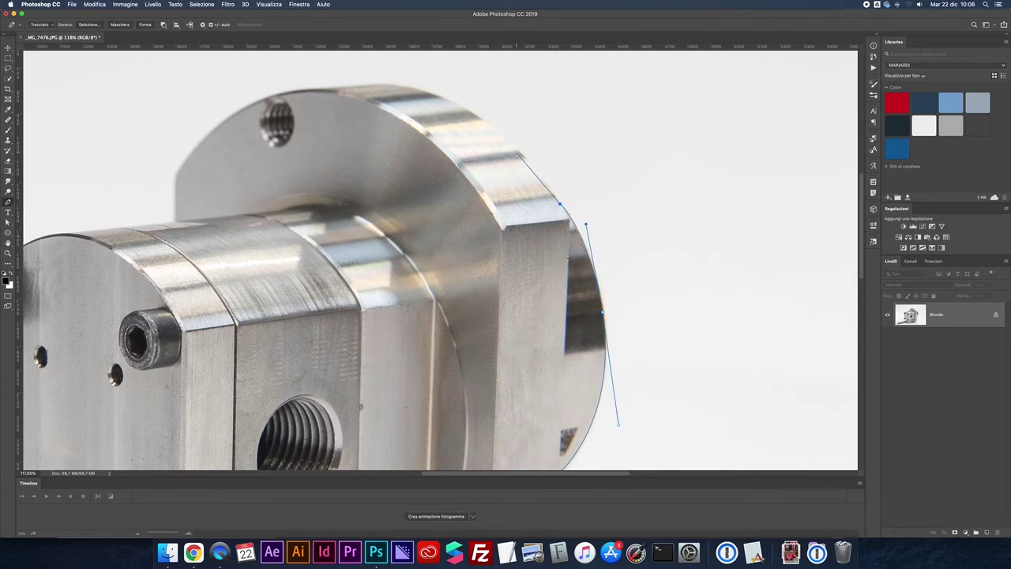
scroll(532, 232, "up", 3)
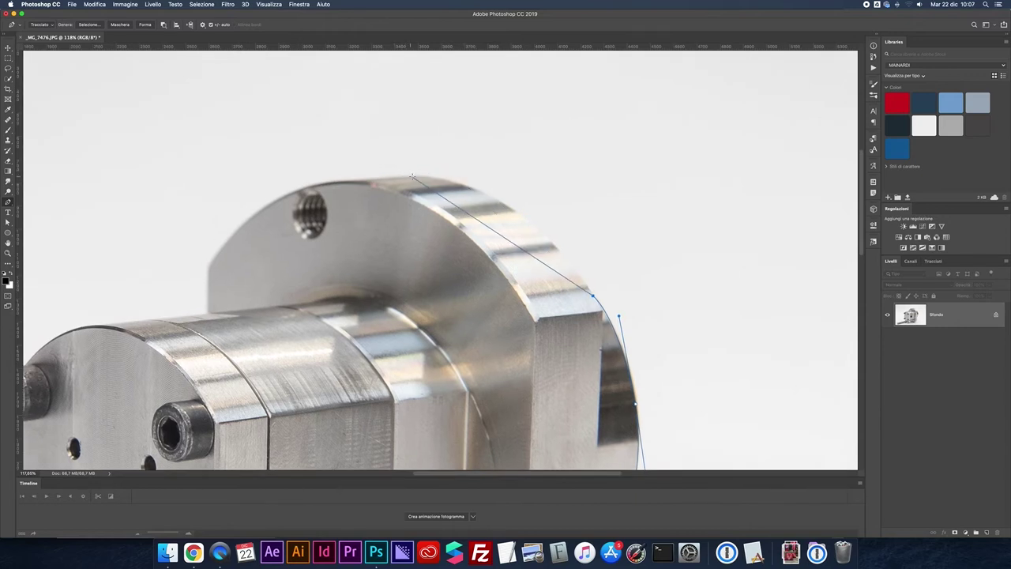
Curve the path over the flange top, ending in corner points where it meets the body.
left_click_drag(411, 176, 301, 180)
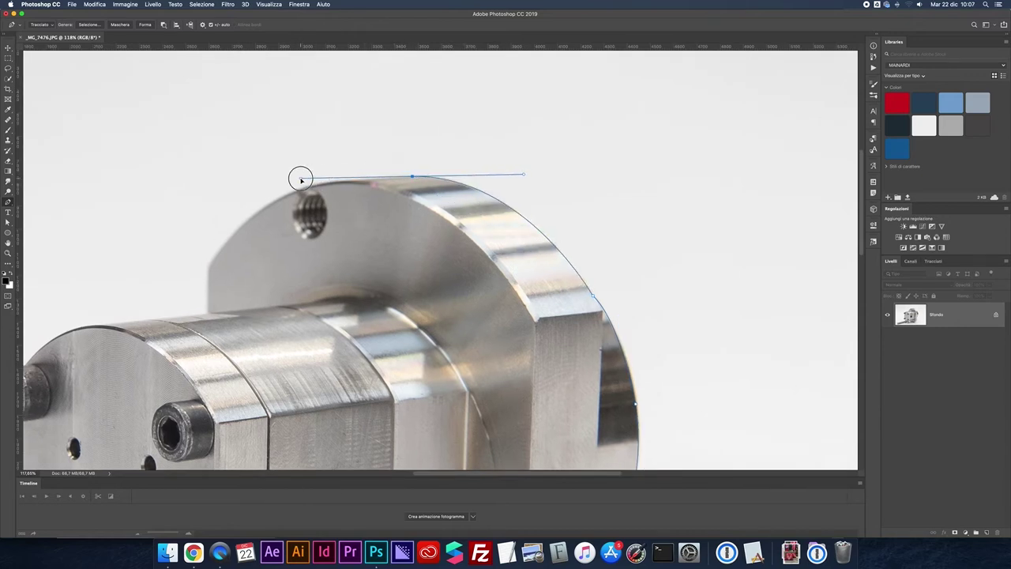
left_click(411, 176, "alt")
left_click_drag(310, 187, 288, 193)
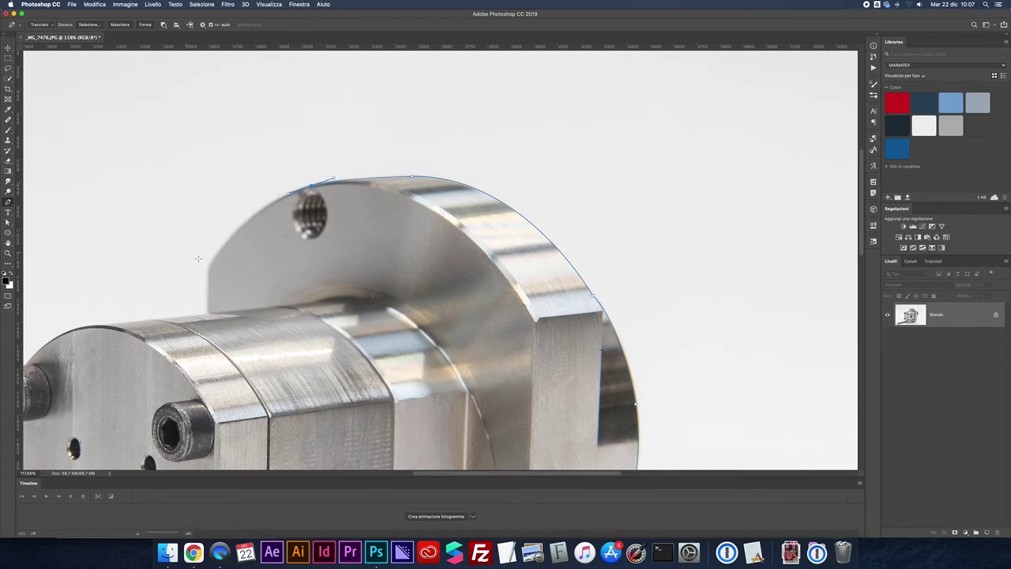
left_click_drag(207, 268, 179, 323)
left_click(208, 268, "alt")
left_click(207, 314)
Extend the path with a curve over the front plate's rounded top.
scroll(237, 308, "left", 5)
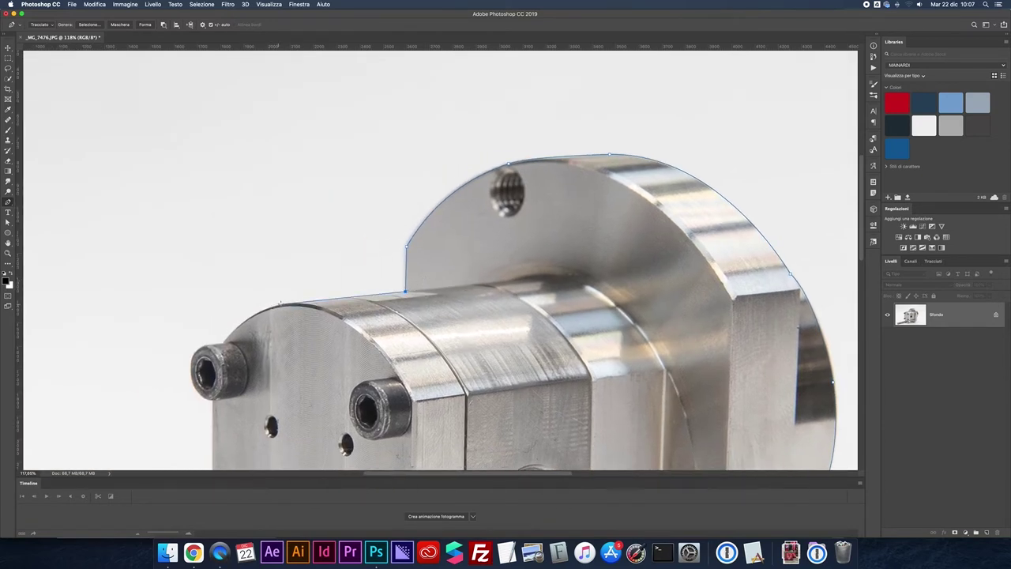
scroll(217, 332, "up", 3)
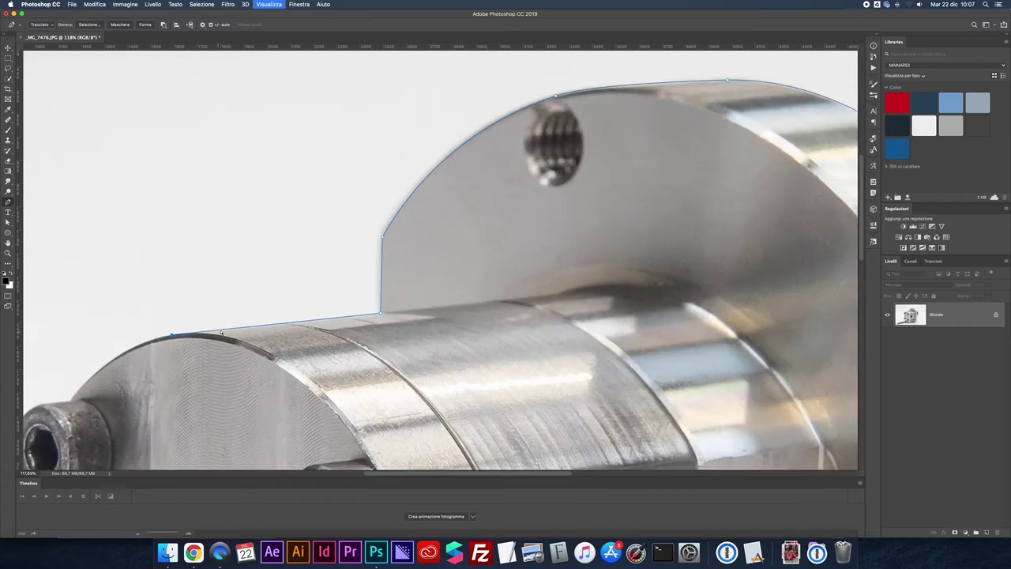
scroll(237, 324, "left", 5)
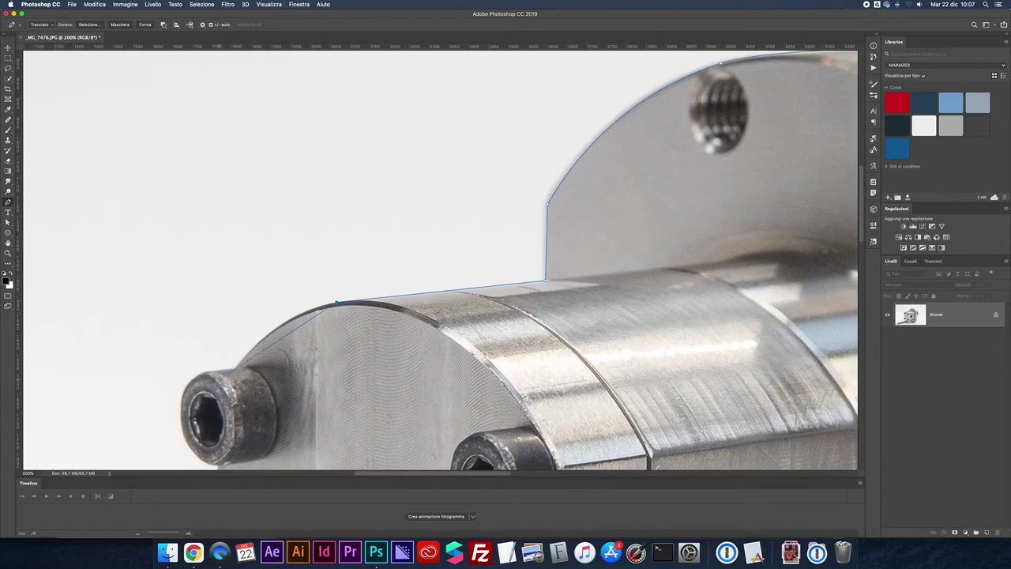
left_click_drag(234, 368, 189, 431)
At 400% zoom, curve the path around the small upper left bolt.
left_click(234, 368, "alt")
scroll(365, 327, "left", 5)
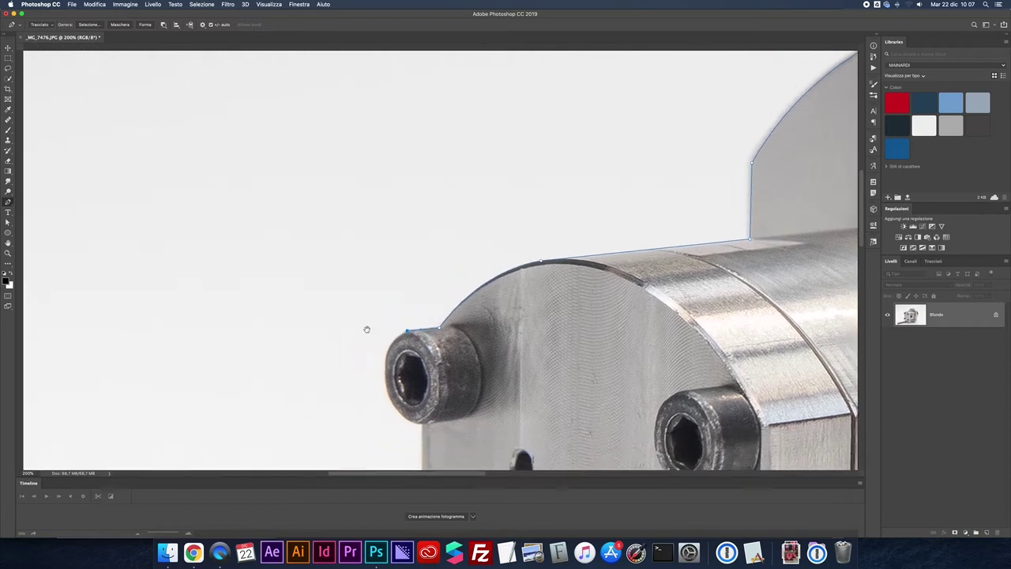
key("super+plus")
key("super+plus")
scroll(417, 331, "down", 3)
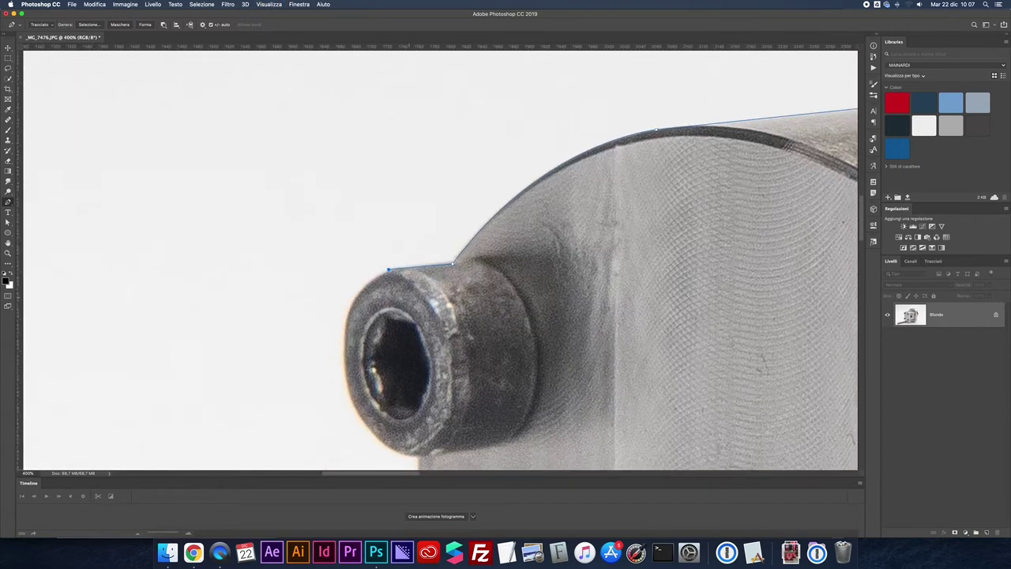
left_click_drag(346, 382, 365, 464)
scroll(365, 464, "down", 5)
scroll(365, 464, "right", 2)
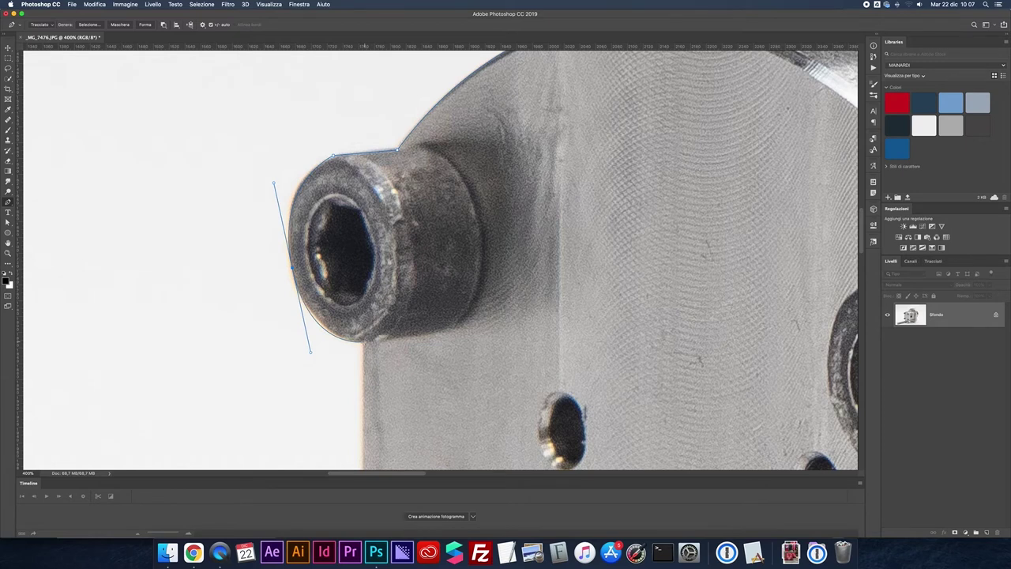
left_click(310, 351)
Run the path down the front plate's left edge and curve it around the lower bolt.
scroll(311, 350, "down", 5)
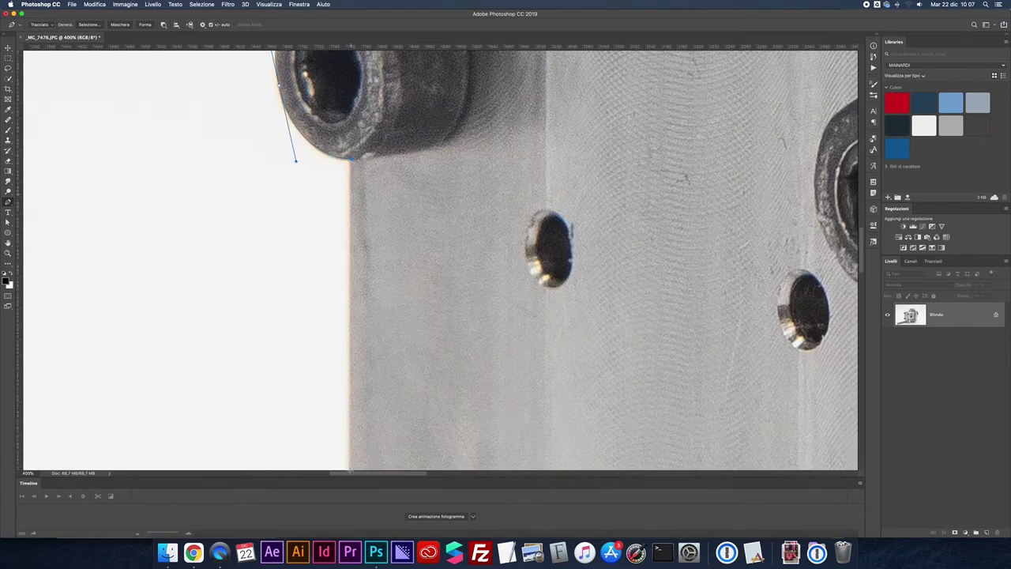
scroll(343, 433, "down", 5)
scroll(312, 352, "down", 5)
scroll(280, 226, "down", 5)
left_click(280, 372)
scroll(280, 377, "up", 1)
left_click(280, 387)
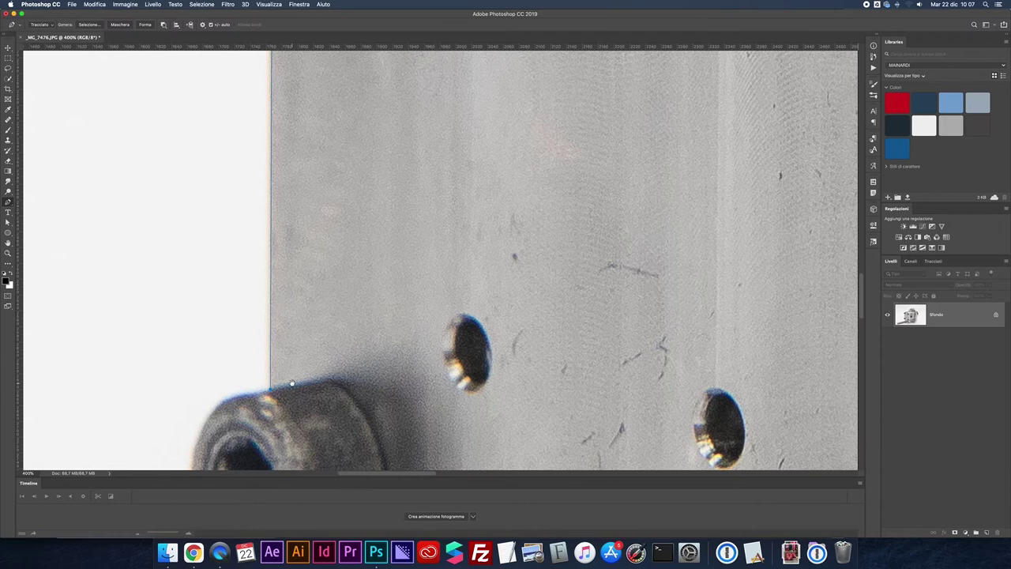
scroll(300, 237, "down", 4)
scroll(332, 405, "down", 1)
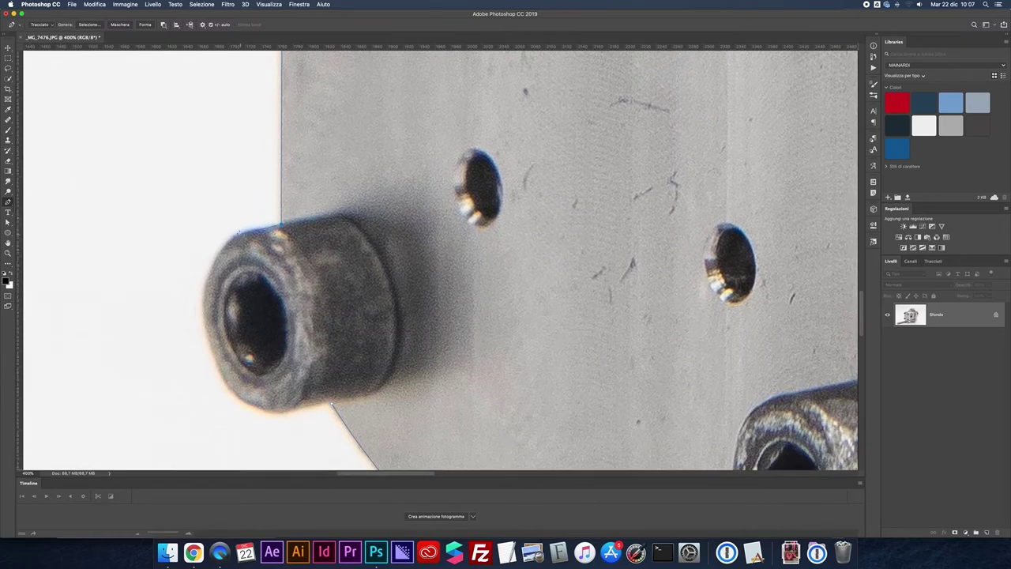
left_click_drag(208, 338, 223, 413)
left_click(277, 412)
Fit the image on screen, make a selection from the pump path, and isolate the pump.
key("super+1")
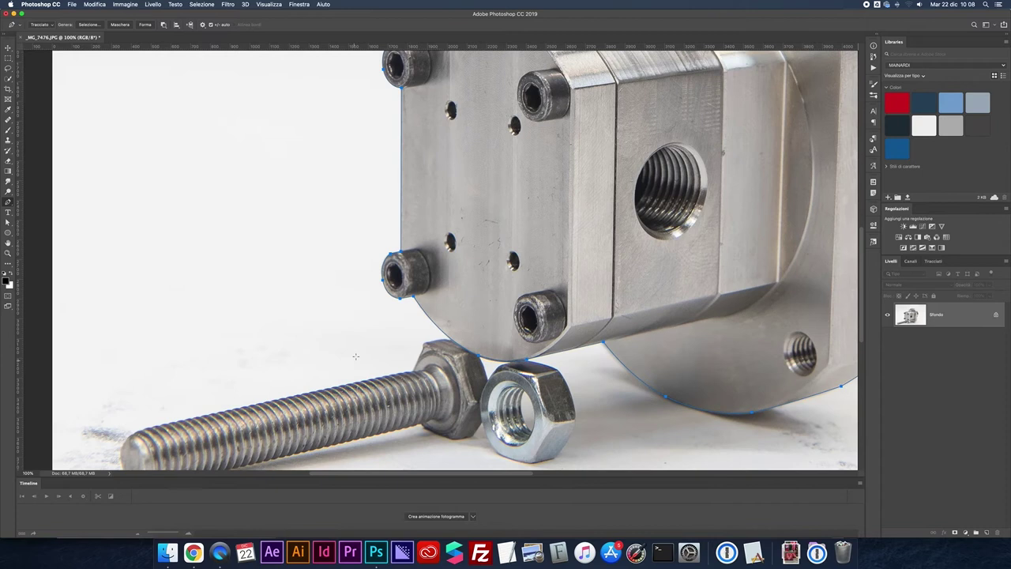
key("super+0")
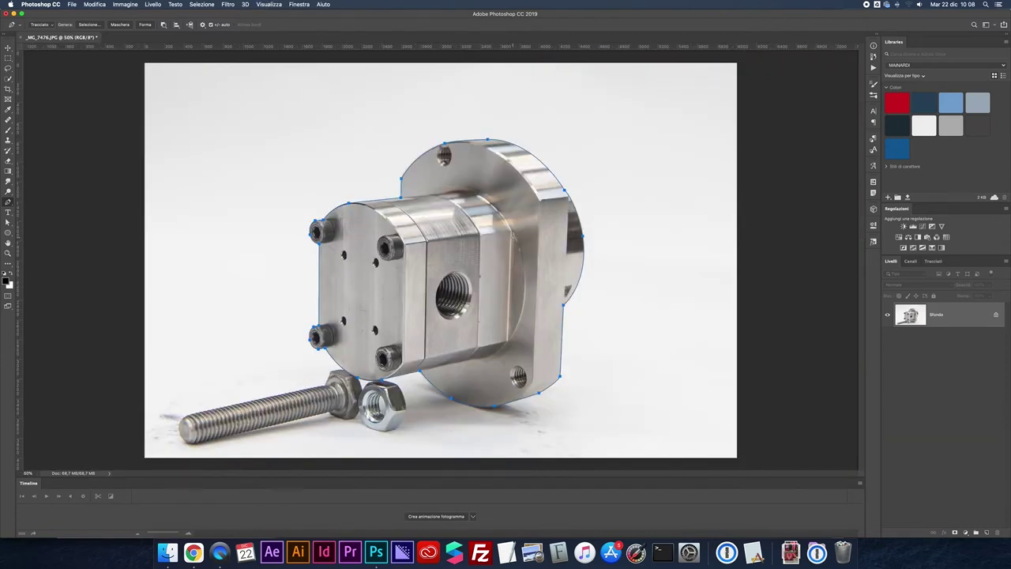
right_click(510, 234)
left_click(528, 270)
key("Return")
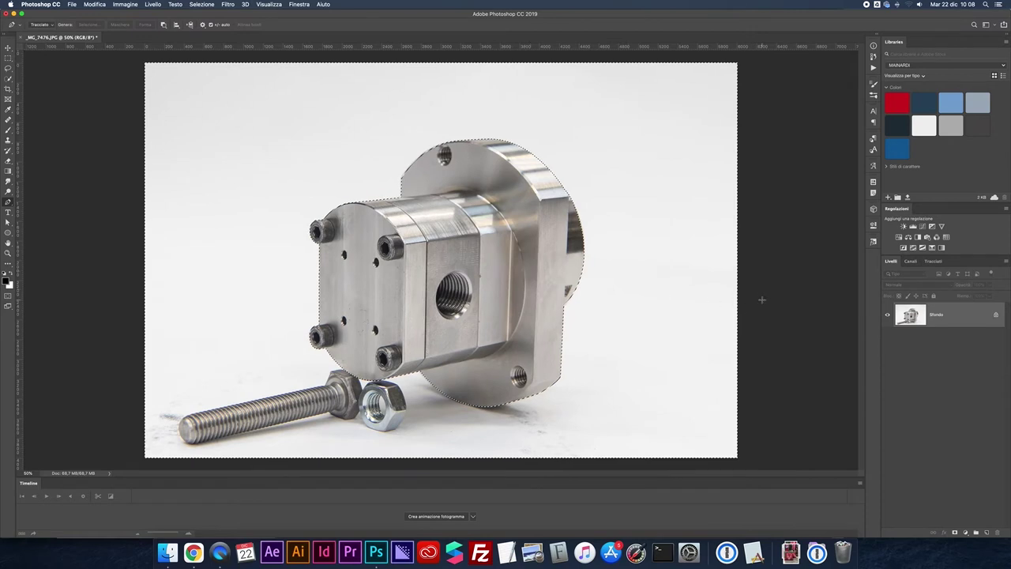
key("Delete")
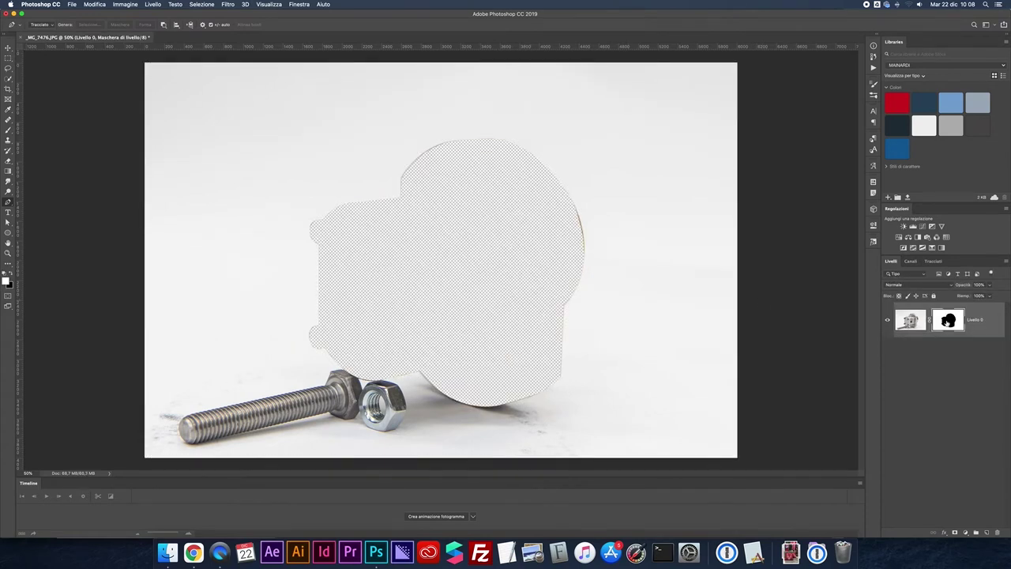
key("ctrl+i")
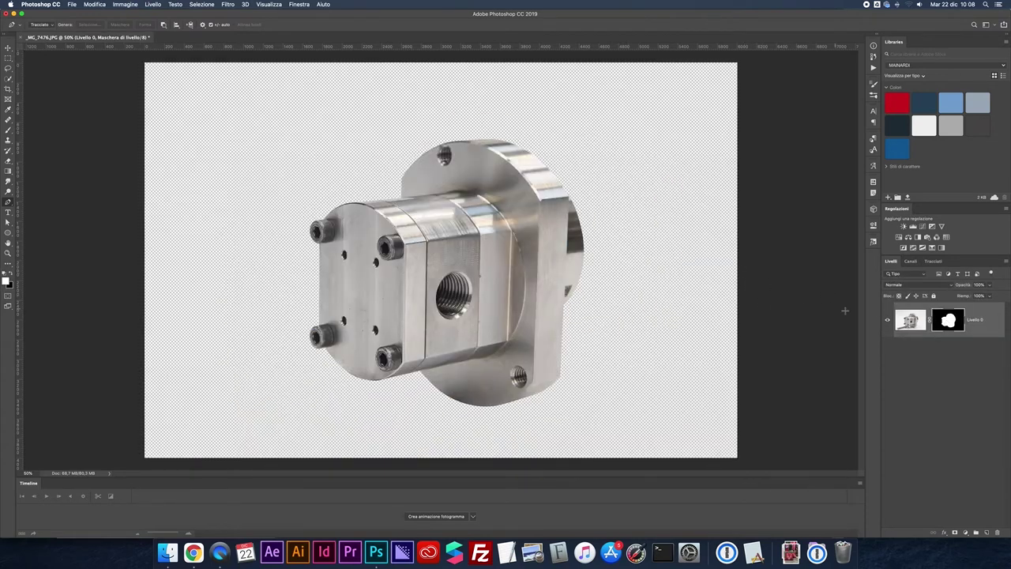
Save the work path in the Paths panel as Tracciato1.
left_click(931, 261)
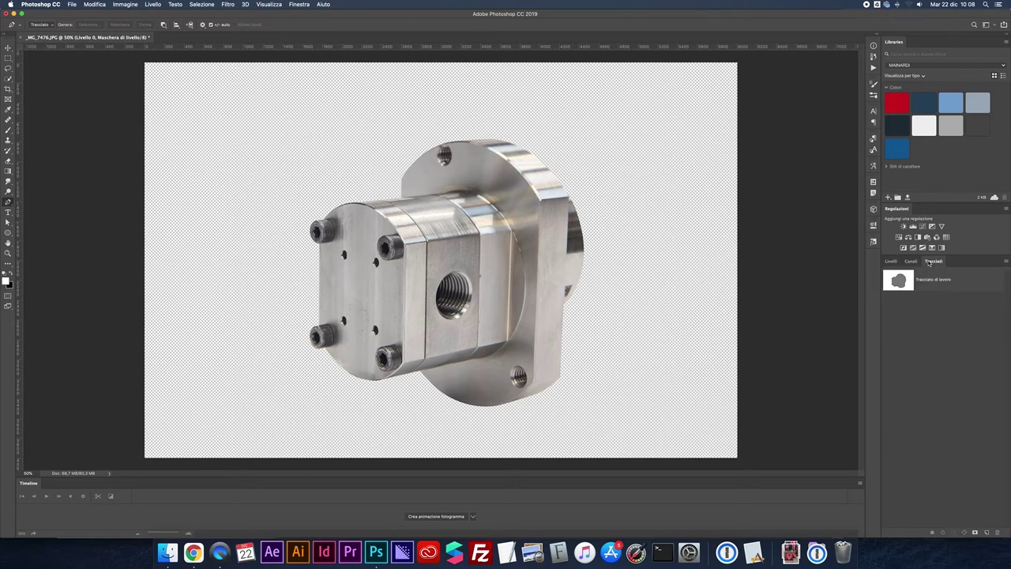
left_click(897, 283)
left_click(162, 25)
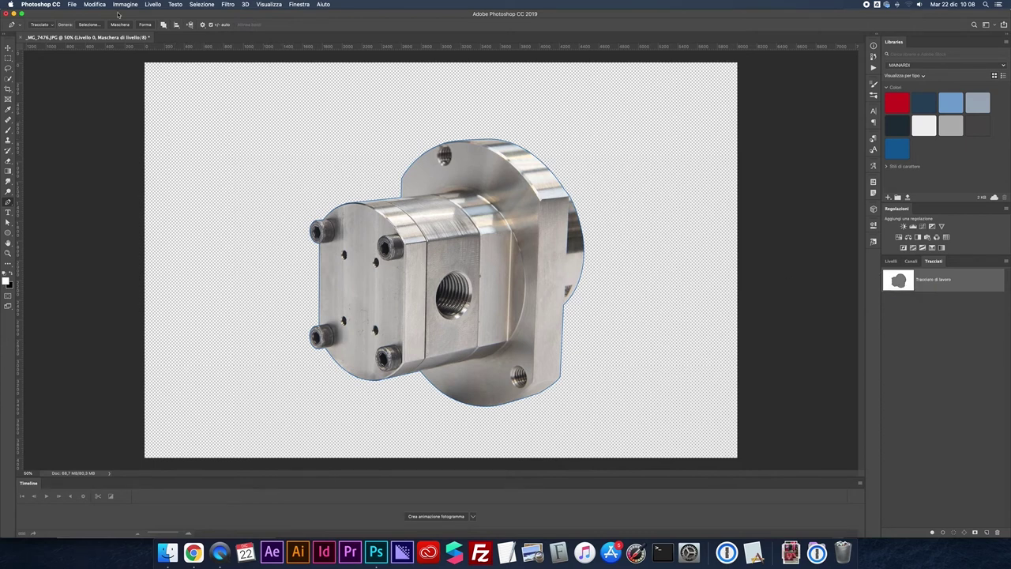
key("v")
key("p")
left_click(1003, 264)
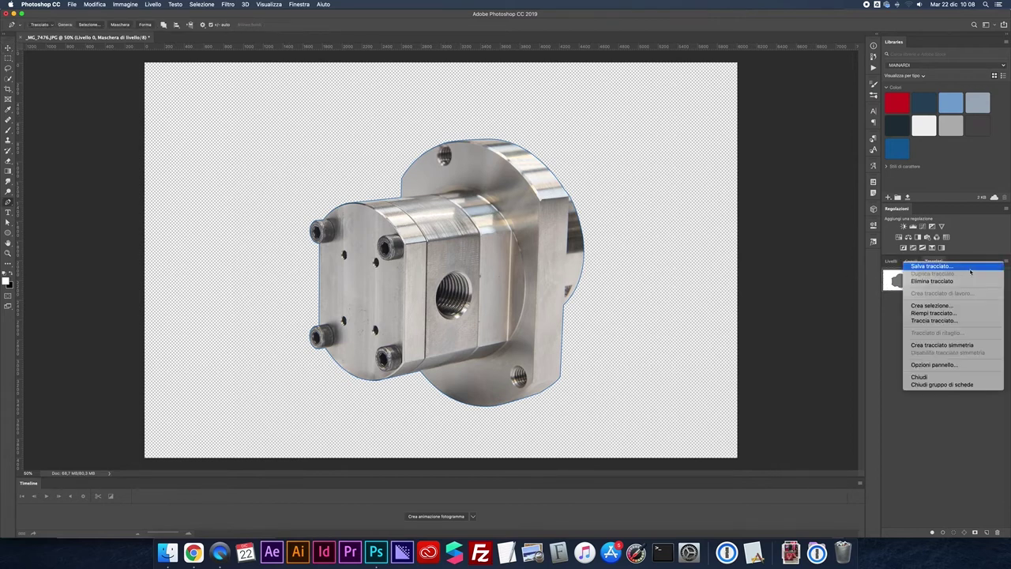
left_click(996, 266)
key("Return")
Set Tracciato1 as the clipping path.
left_click(1006, 263)
left_click(940, 332)
key("Return")
left_click(163, 25)
left_click(178, 39)
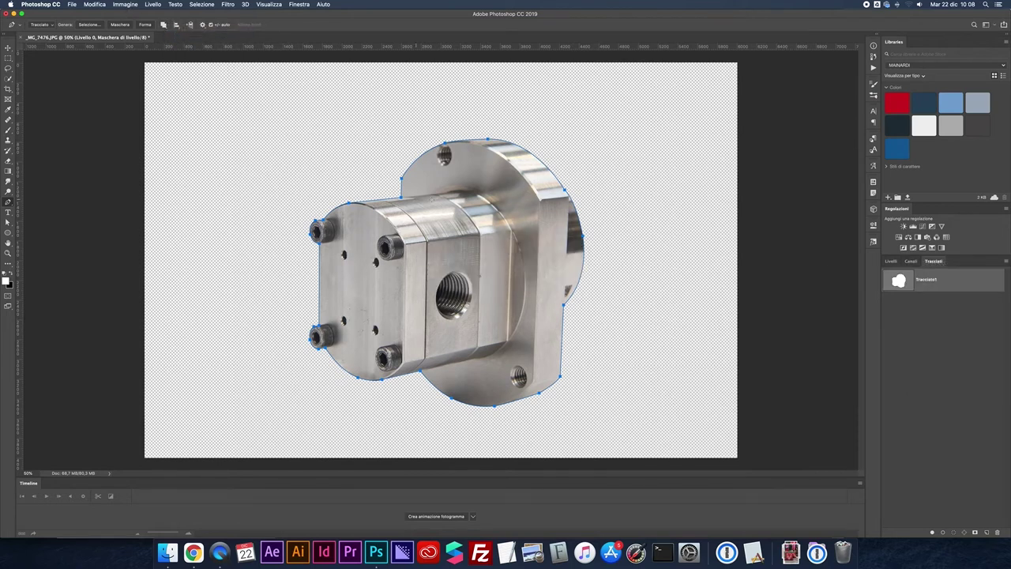
Flatten the image onto a white background from the Layers panel menu.
left_click(888, 261)
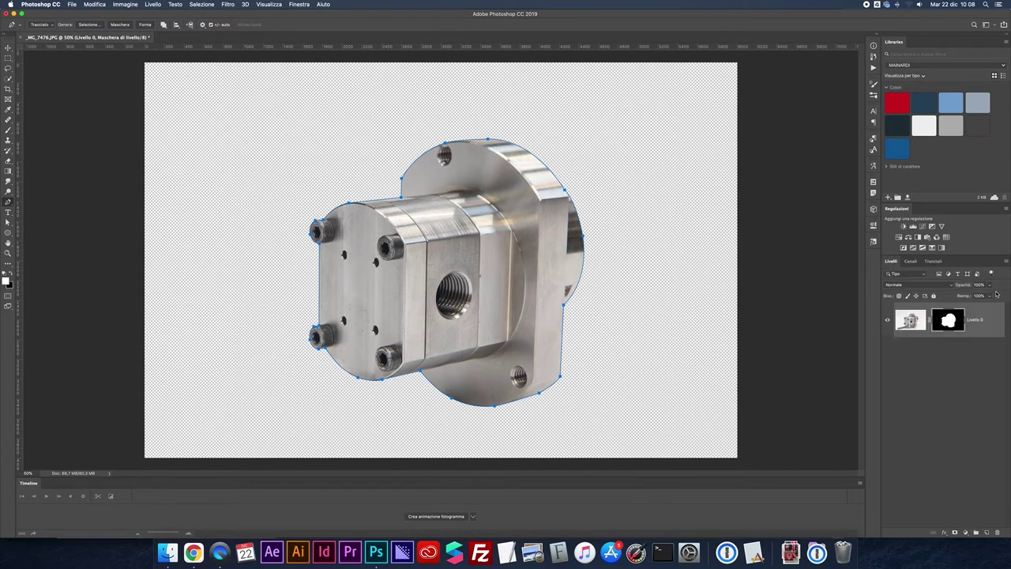
left_click(1008, 263)
left_click(928, 488)
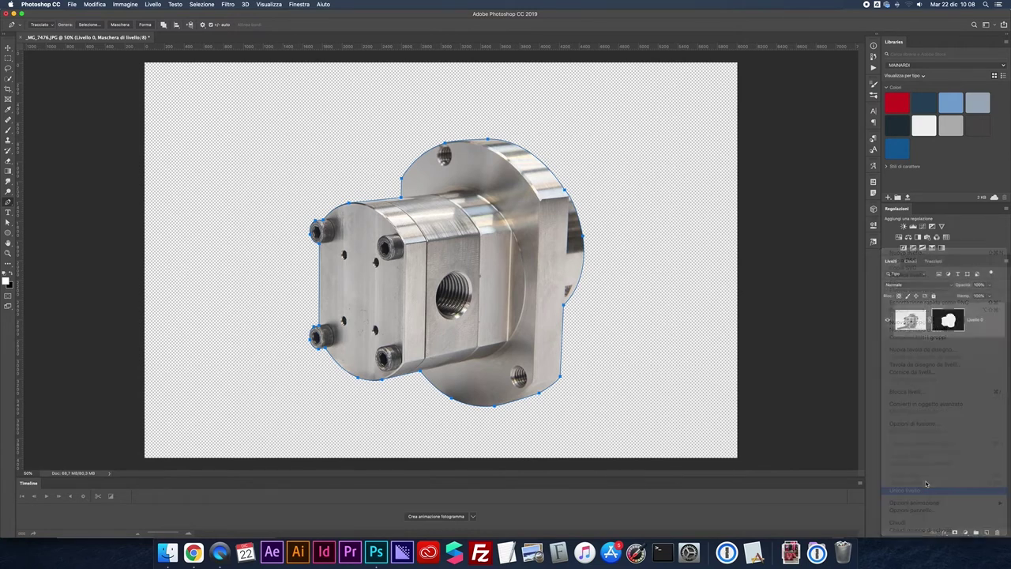
Select Tracciato1 in the Paths panel, assign it as the clipping path, and zoom in on the pump.
left_click(934, 262)
left_click(940, 355)
left_click(890, 261)
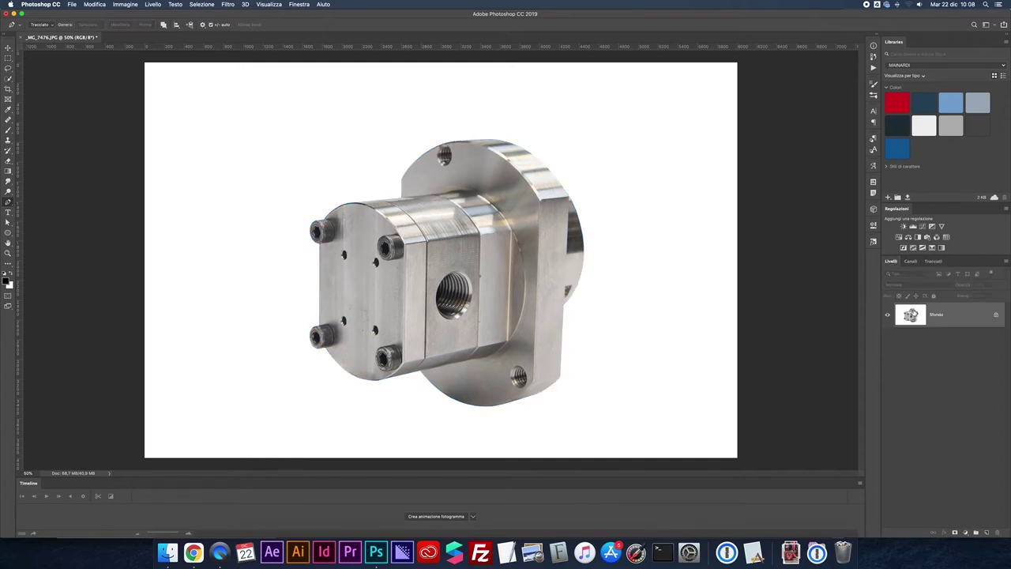
left_click(932, 262)
left_click(939, 279)
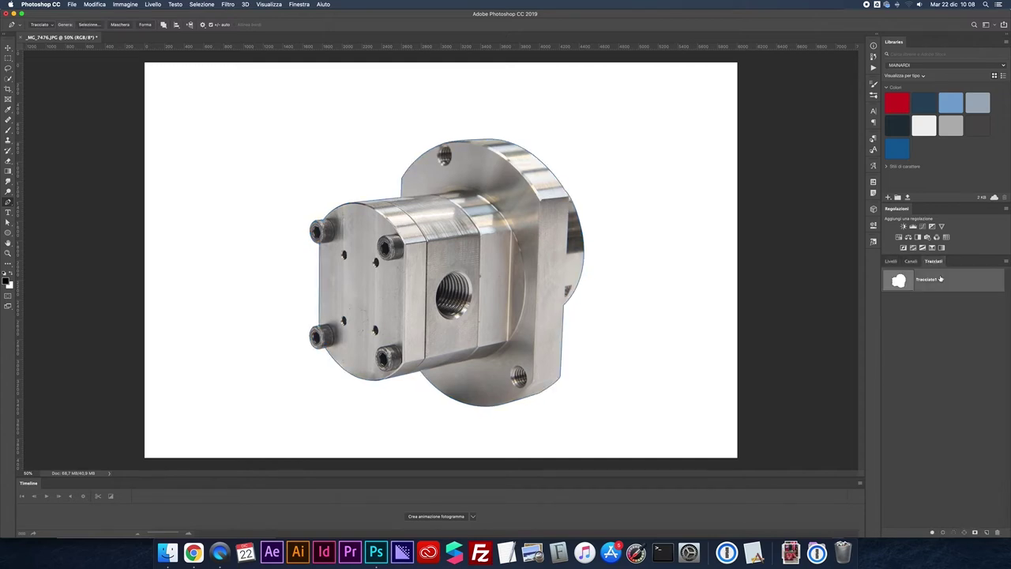
left_click(1005, 263)
left_click(956, 332)
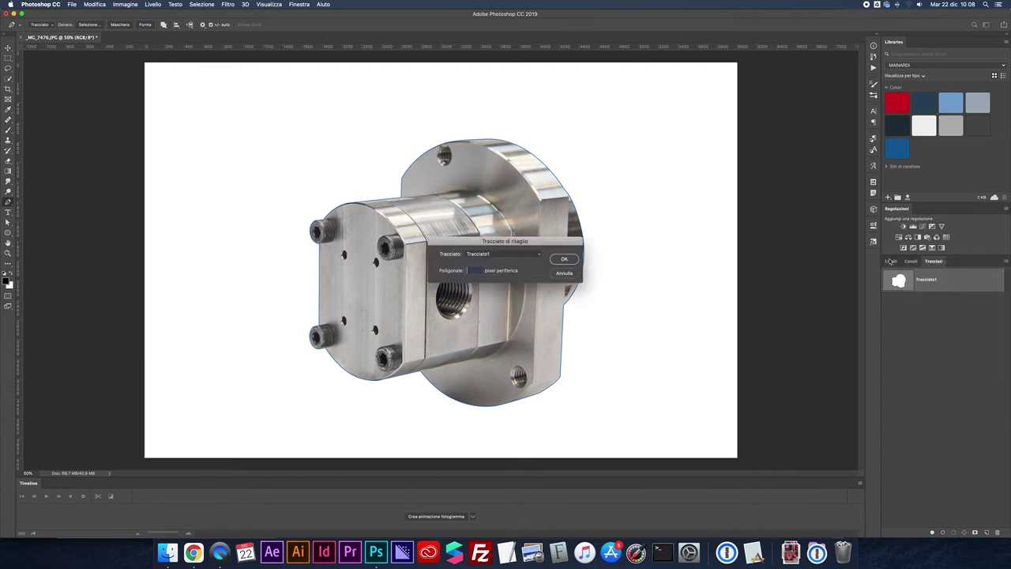
key("Return")
left_click(891, 262)
key("super+plus")
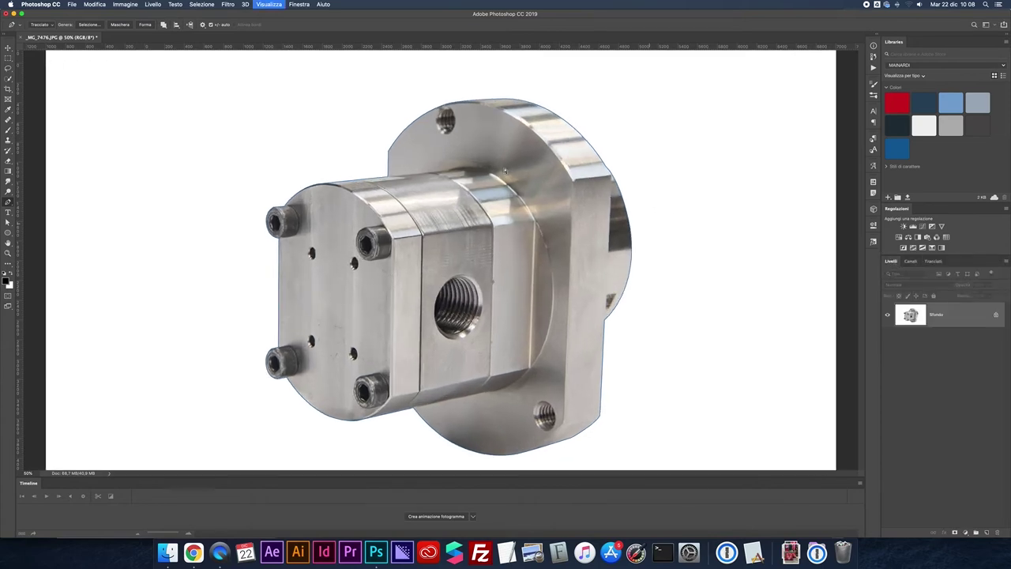
key("super+plus")
key("super+plus")
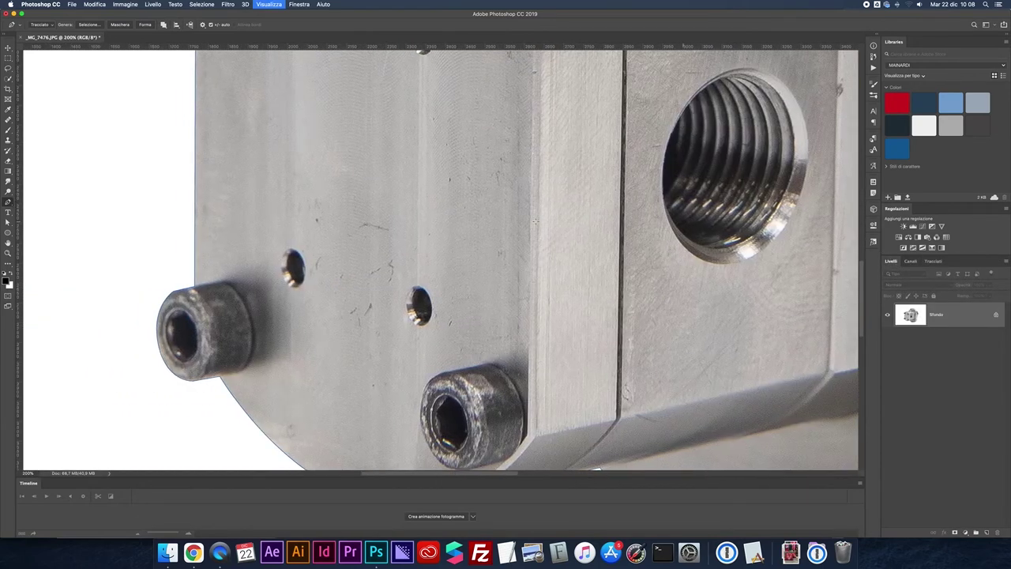
With the Clone Stamp, paint out the scratches on the front plate.
key("s")
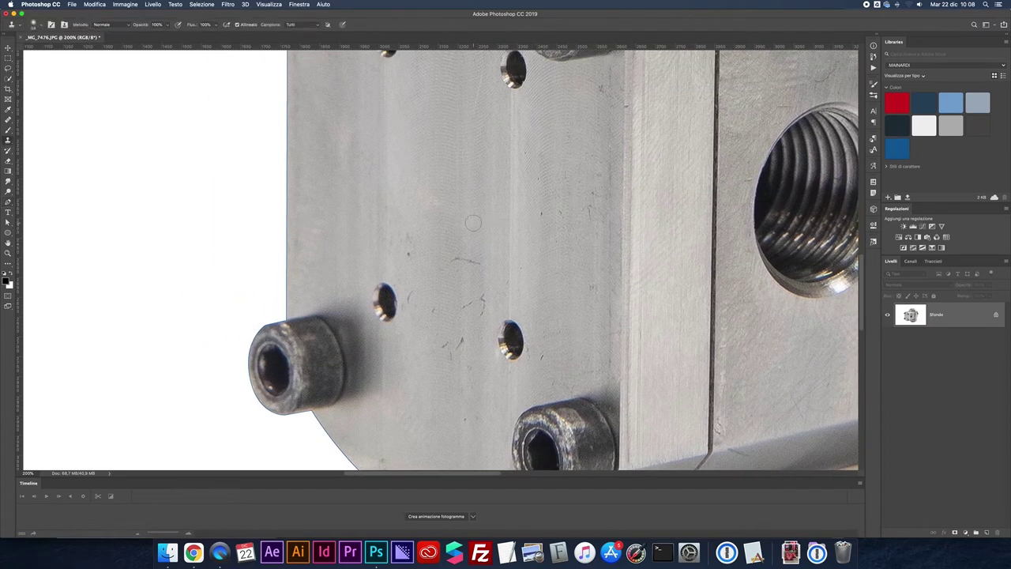
scroll(462, 221, "up", 3)
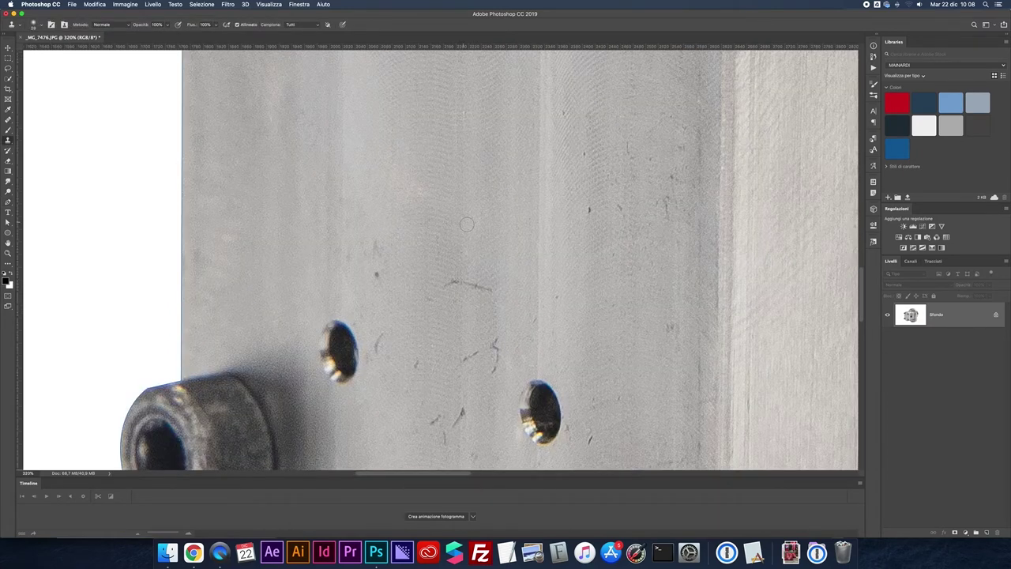
mouse_move(451, 282)
left_mouse_down()
mouse_move(494, 372)
mouse_move(460, 362)
left_mouse_up()
left_click_drag(379, 334, 377, 347)
left_click_drag(376, 252, 382, 253)
left_click(417, 372)
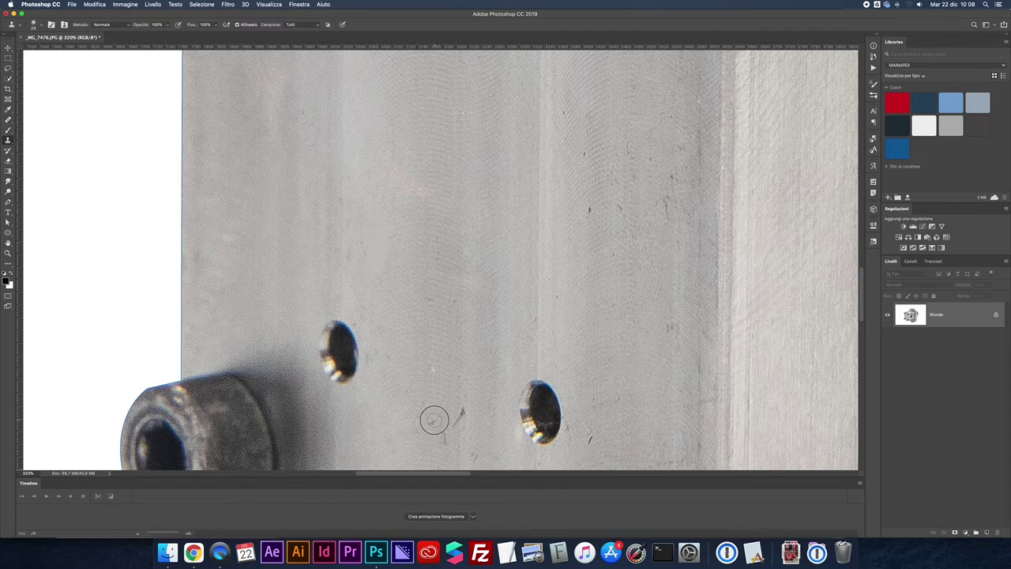
Clone away the dark speck below the hole and other small marks on the plate.
scroll(466, 395, "down", 3)
scroll(466, 383, "down", 1)
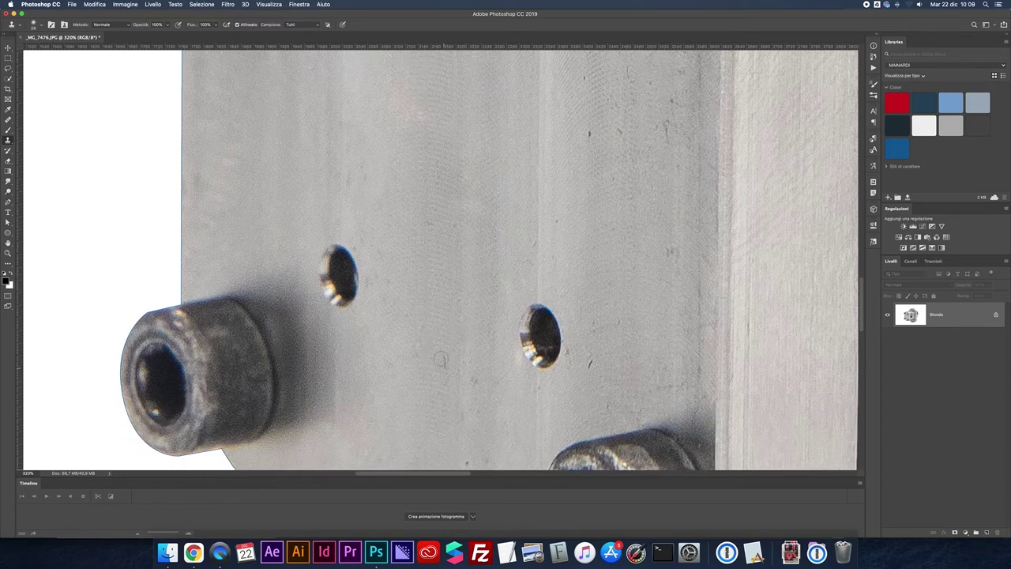
scroll(473, 381, "left", 1)
left_click(601, 354)
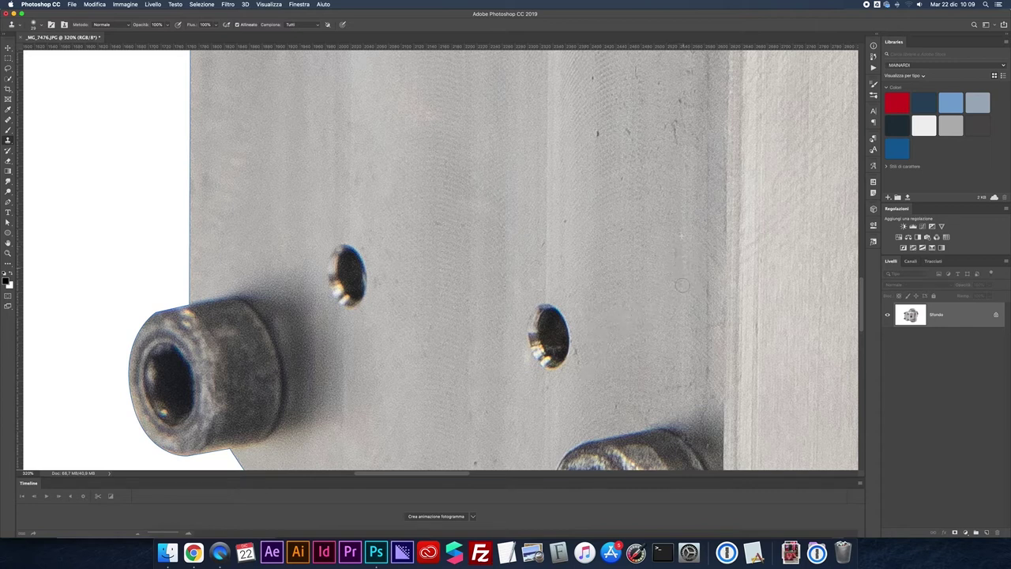
scroll(657, 241, "up", 5)
scroll(656, 240, "up", 1)
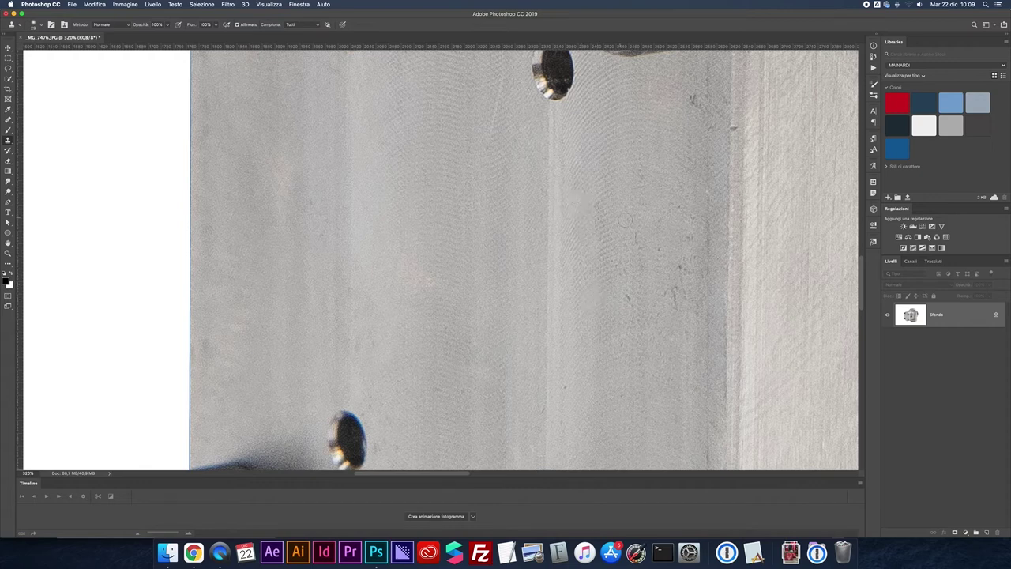
left_click(627, 261)
left_click(672, 292)
Clone out the scratch on the lower face, redoing the stroke after an overly dark first pass.
scroll(671, 300, "up", 5)
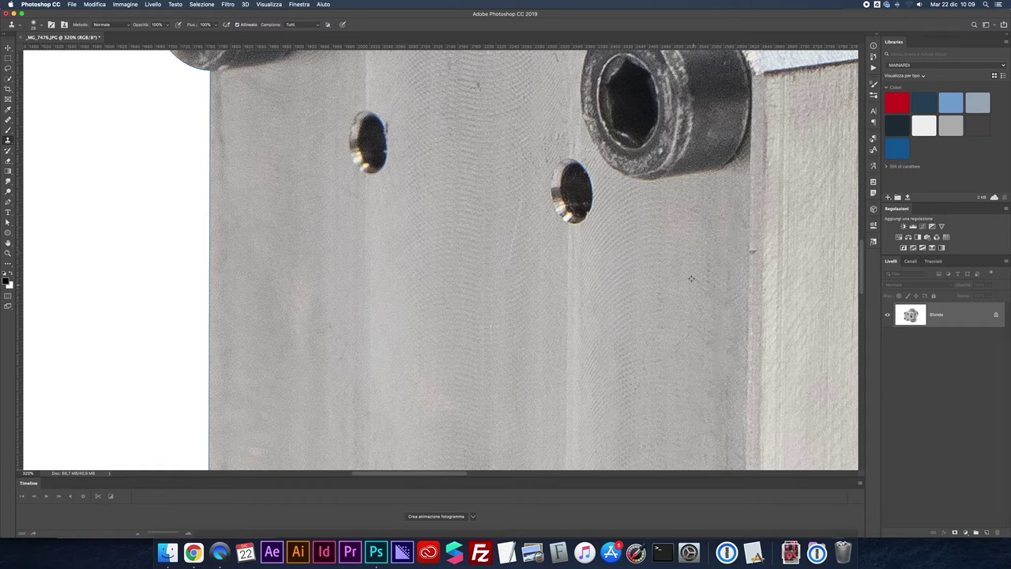
scroll(702, 288, "up", 5)
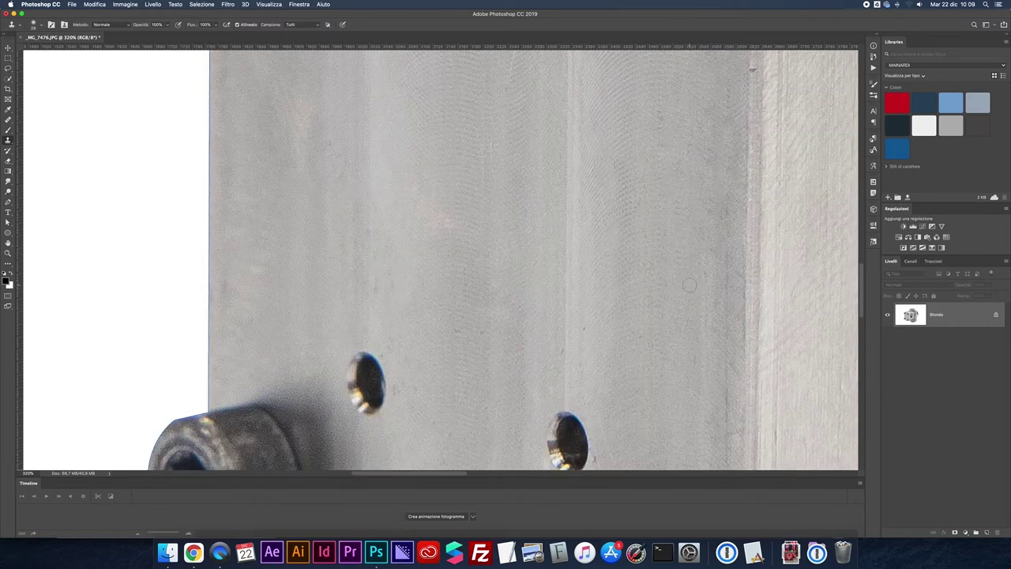
scroll(689, 285, "down", 3)
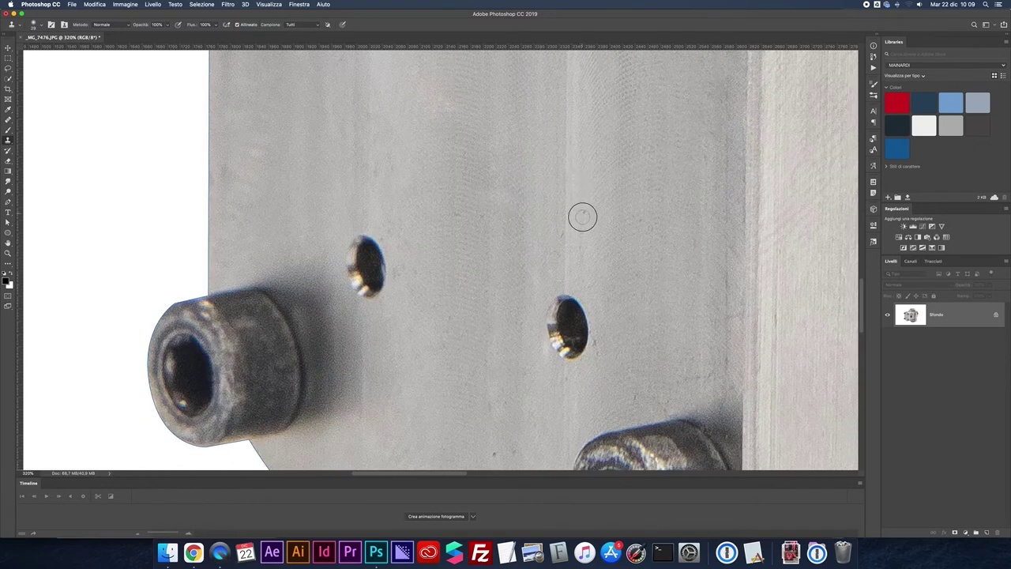
scroll(640, 273, "down", 2)
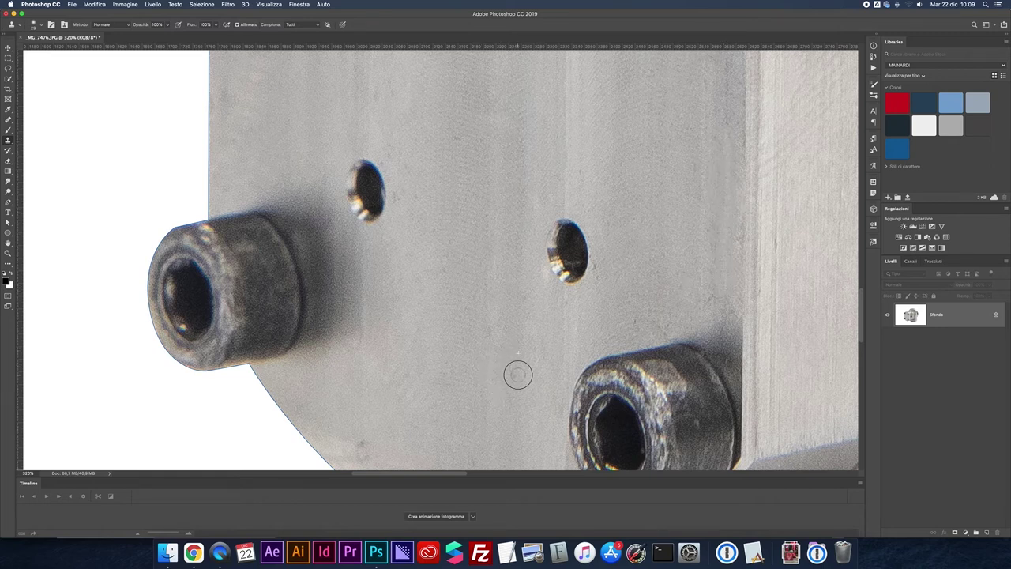
scroll(489, 332, "down", 2)
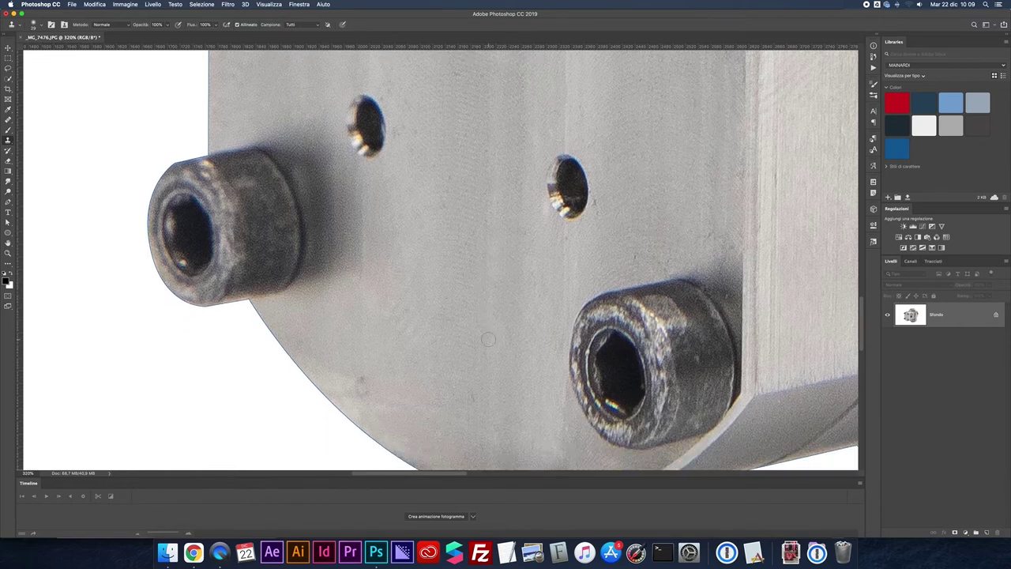
scroll(416, 376, "down", 1)
scroll(416, 375, "down", 2)
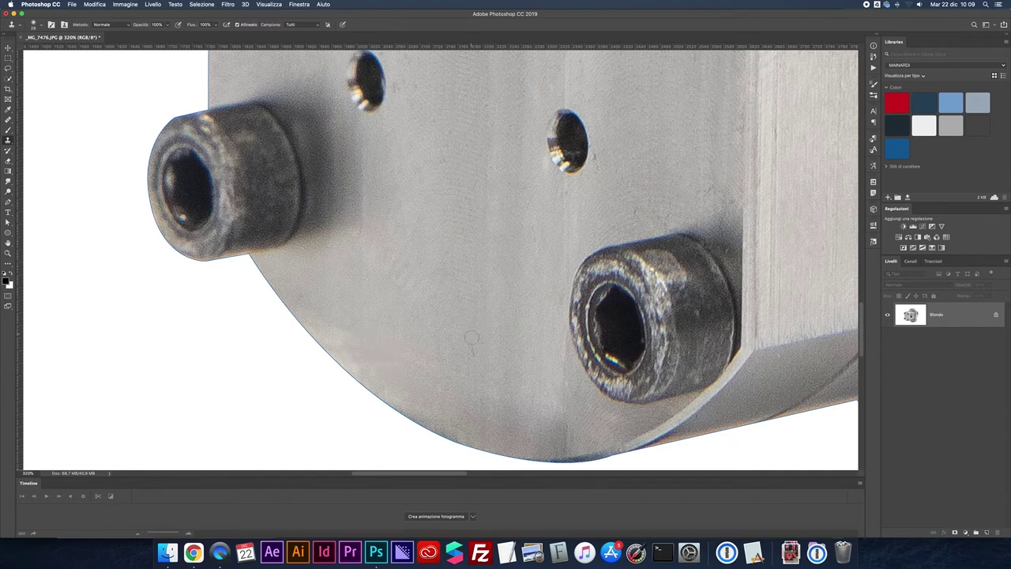
scroll(492, 322, "down", 3)
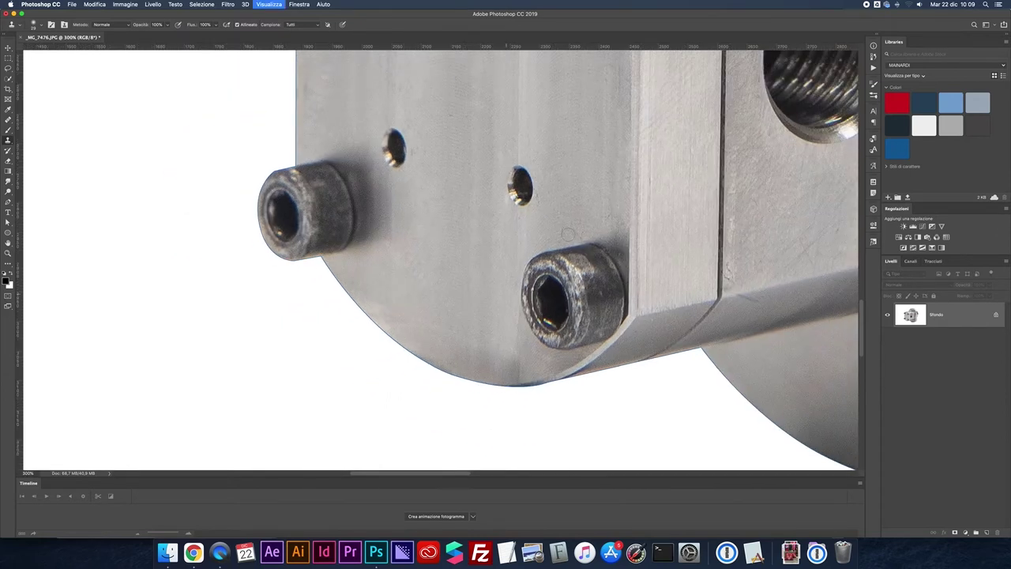
scroll(492, 322, "up", 4)
scroll(492, 322, "down", 2)
scroll(492, 322, "up", 2)
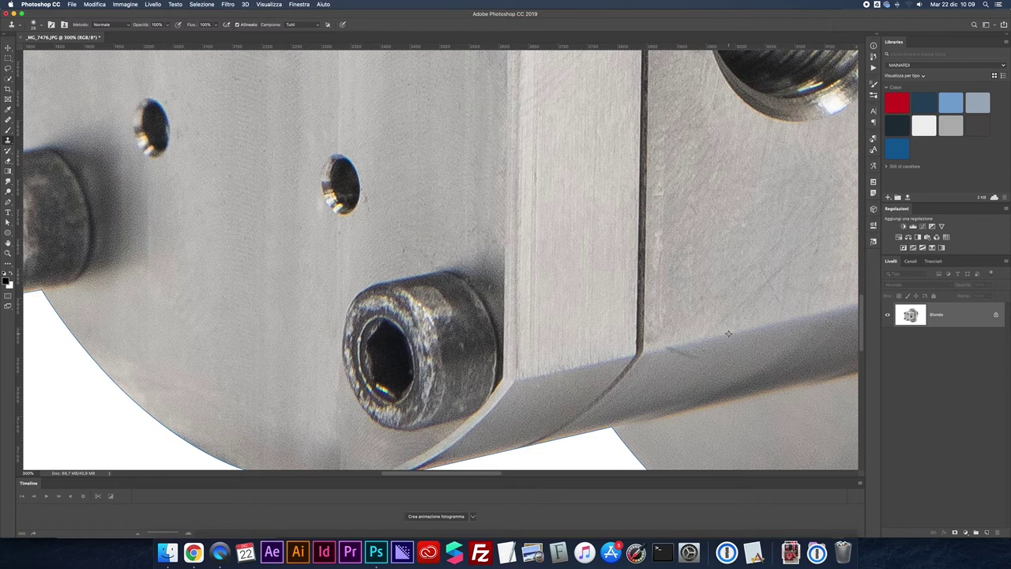
scroll(670, 345, "up", 1)
left_click_drag(671, 354, 706, 368)
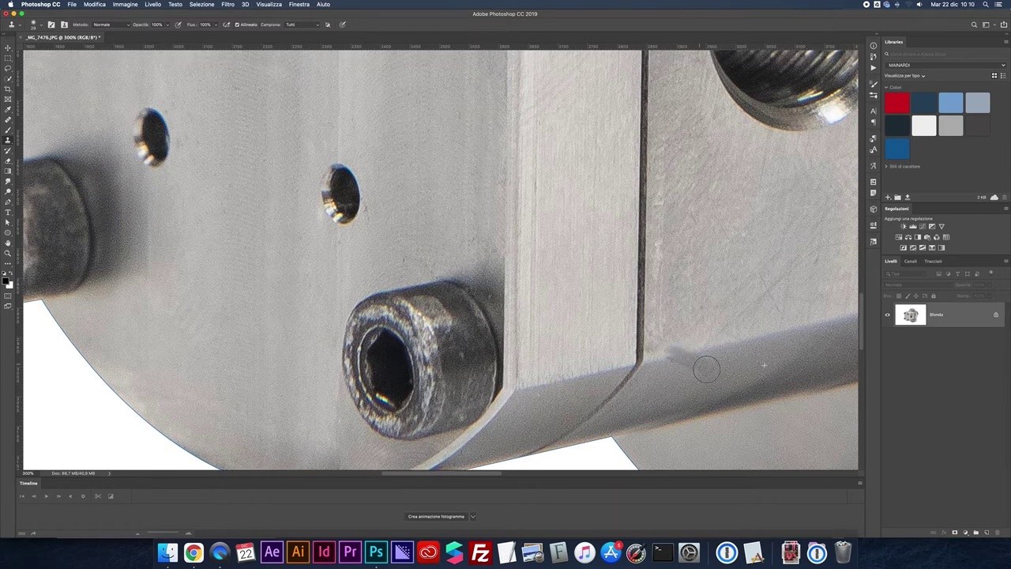
key("super+z")
left_click_drag(672, 358, 711, 371)
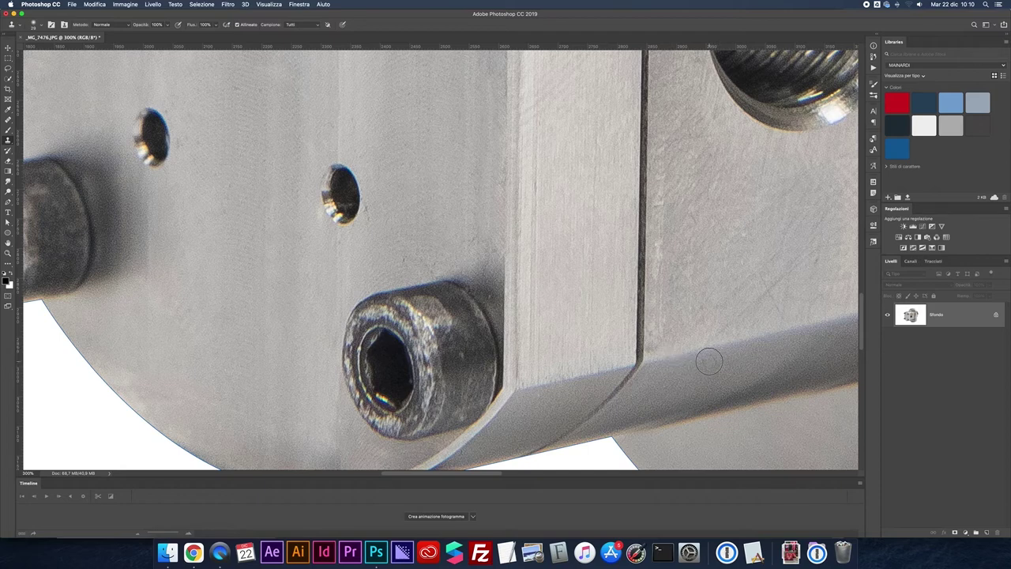
scroll(695, 347, "right", 5)
Zoom in on the threaded hole and clone out the nearby scratch, light diagonal streak, and dark blemish.
key("super+minus")
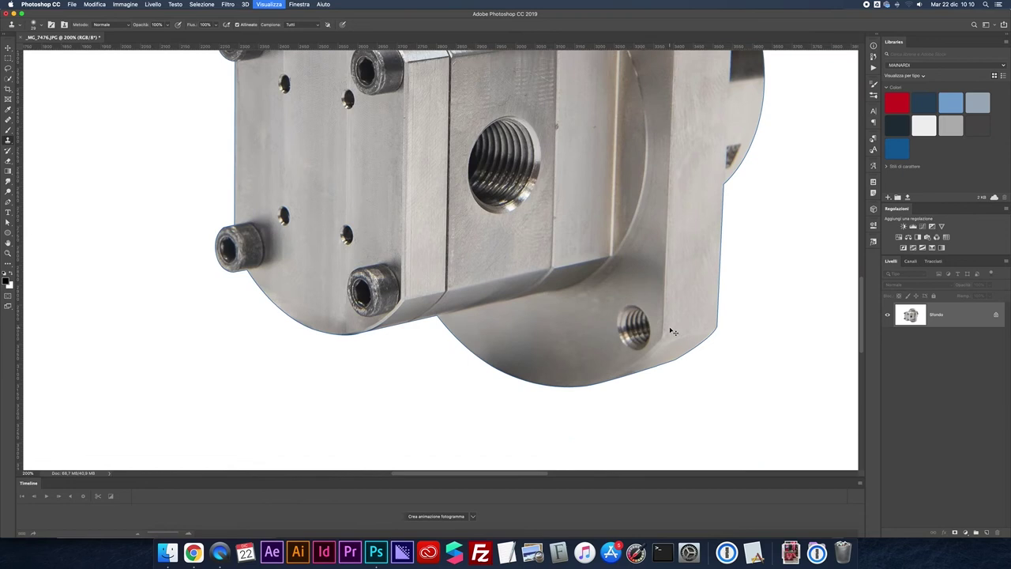
scroll(672, 331, "up", 2)
key("super+plus")
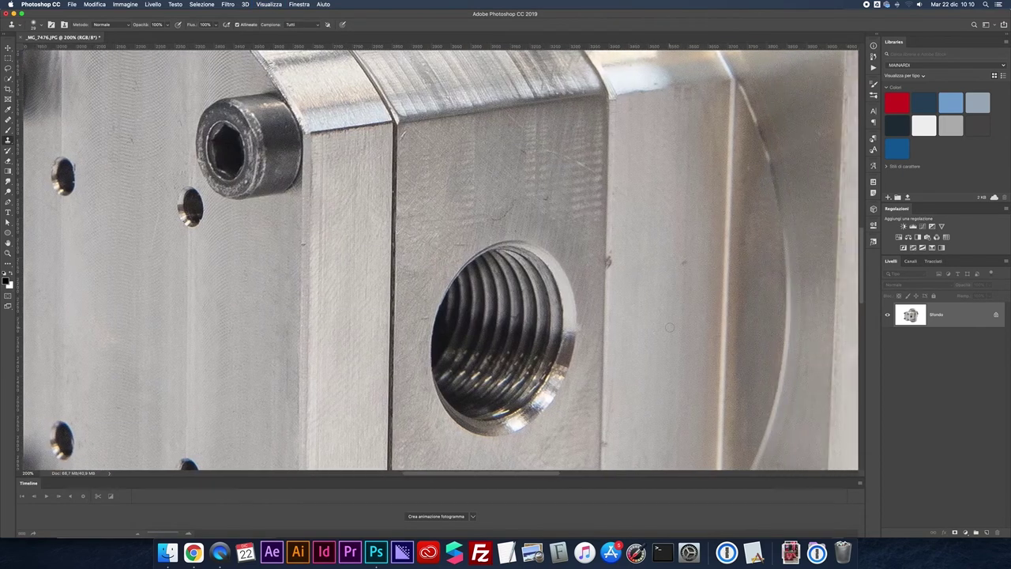
key("super+plus")
scroll(668, 326, "up", 2)
left_click_drag(532, 253, 545, 241)
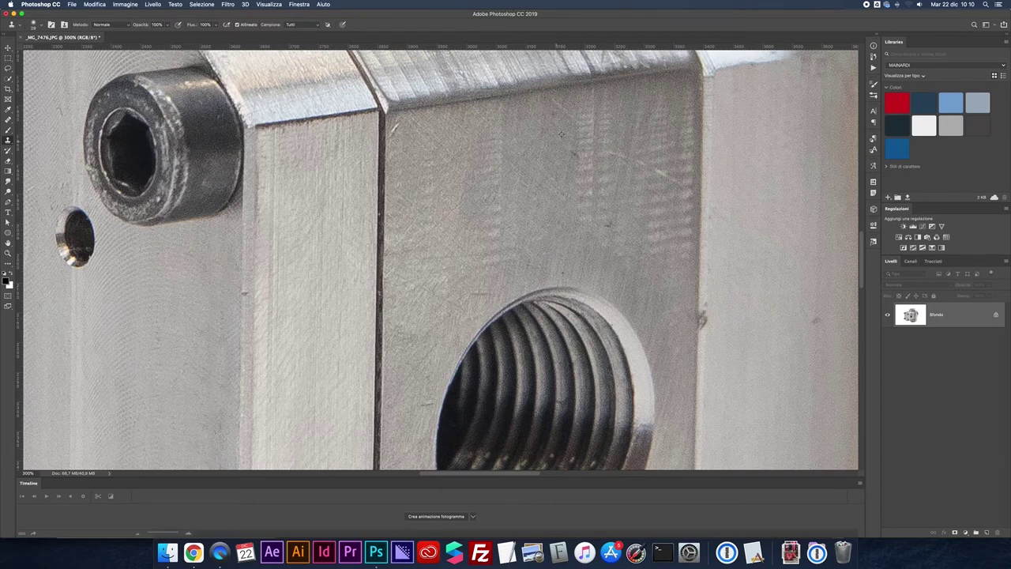
left_click(569, 150)
left_click_drag(638, 159, 677, 183)
left_click_drag(698, 328, 713, 229)
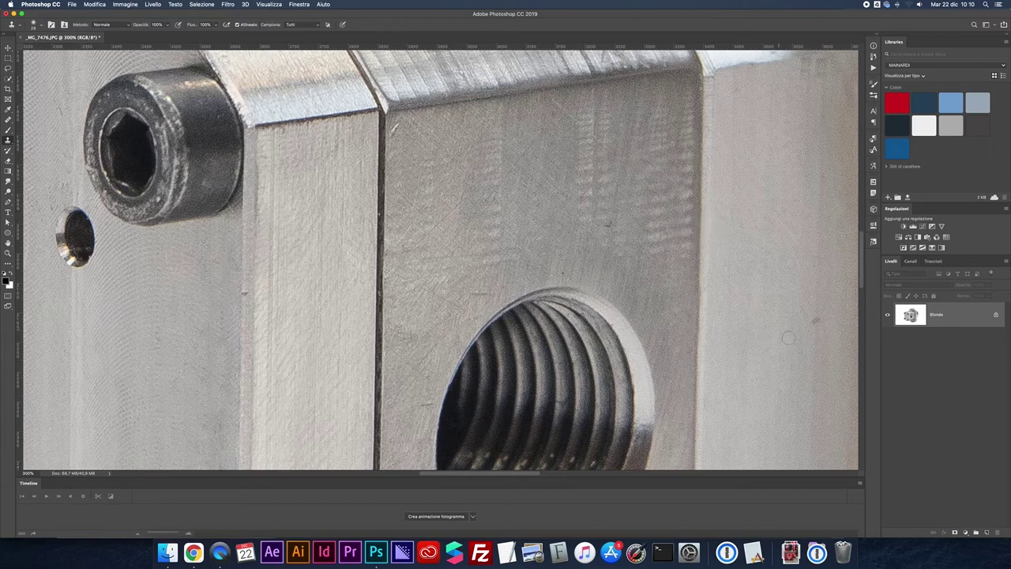
Sample a new clone source, shrink the brush, and fit the retouched pump on screen.
key("super+1")
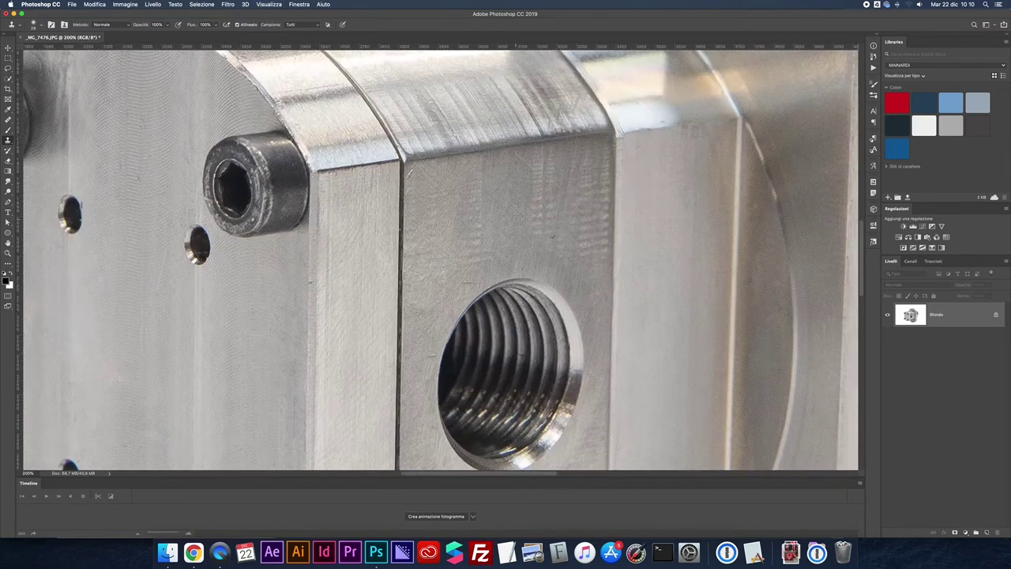
scroll(442, 260, "down", 3)
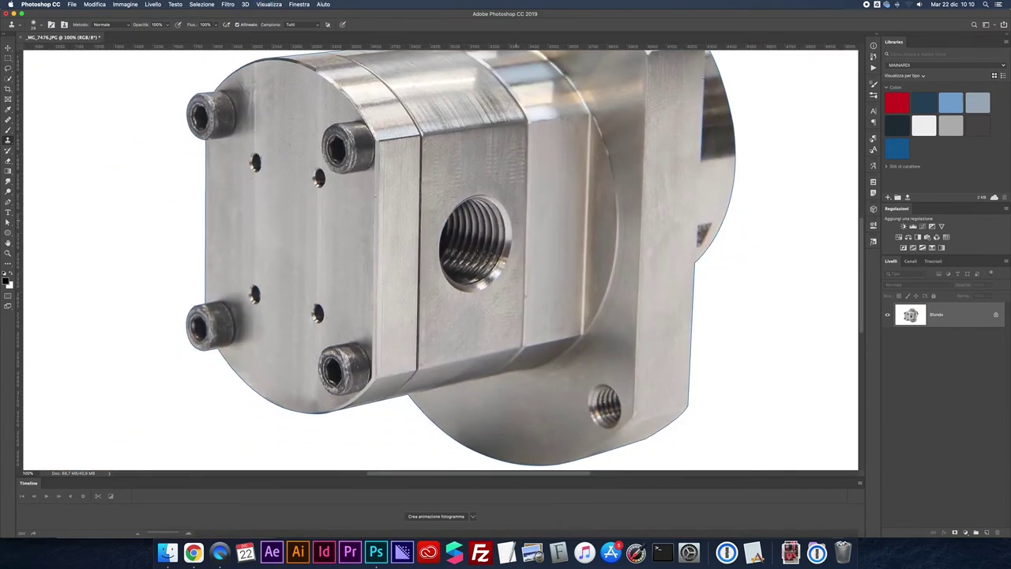
scroll(533, 278, "up", 1)
scroll(533, 278, "up", 1)
scroll(533, 278, "up", 1)
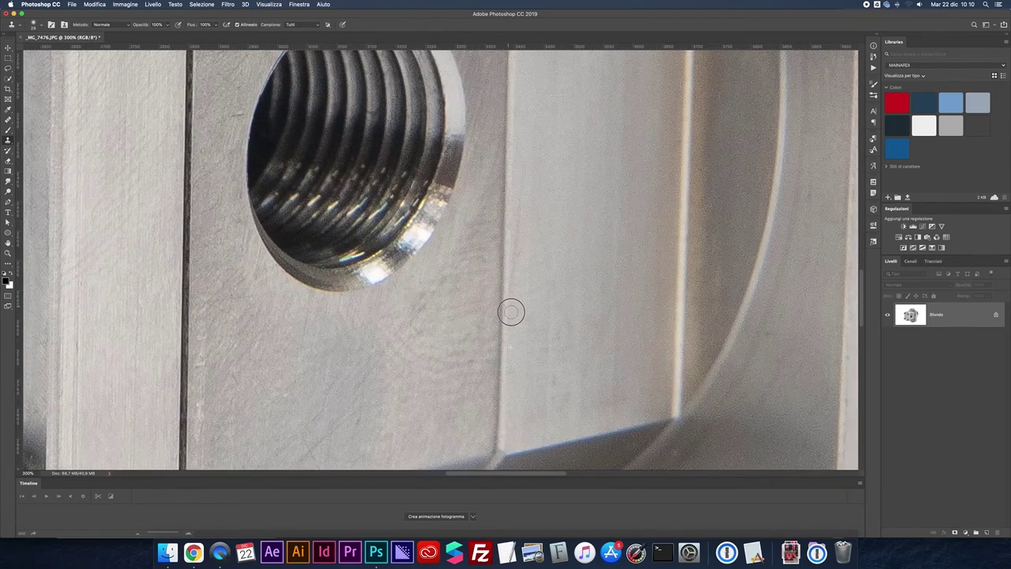
left_click(521, 241, "alt")
key("bracketleft")
key("bracketleft")
key("bracketleft")
key("super+0")
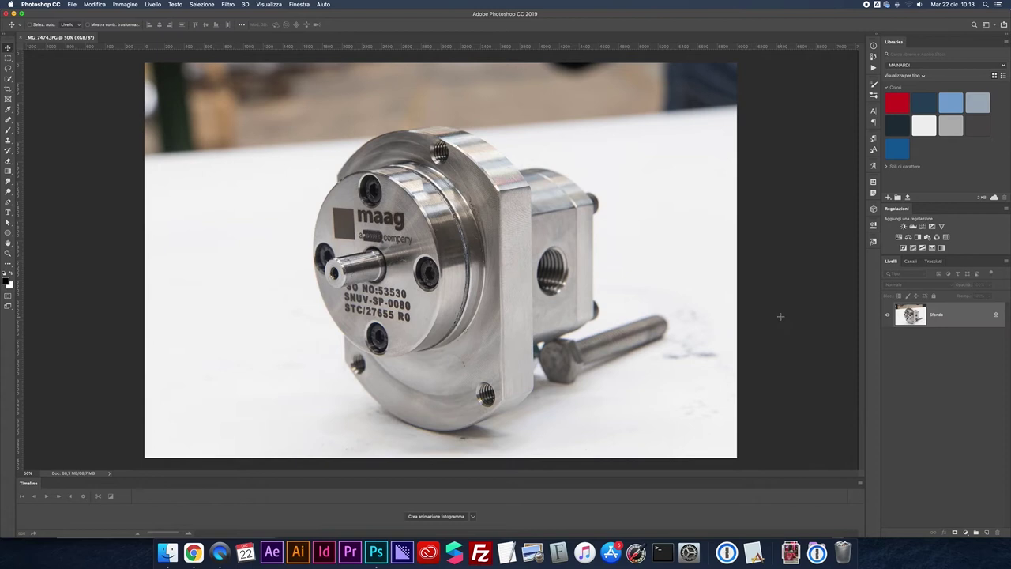
With the Pen tool zoomed in, start the outline straight up the pump block's right edge.
key("p")
key("super+plus")
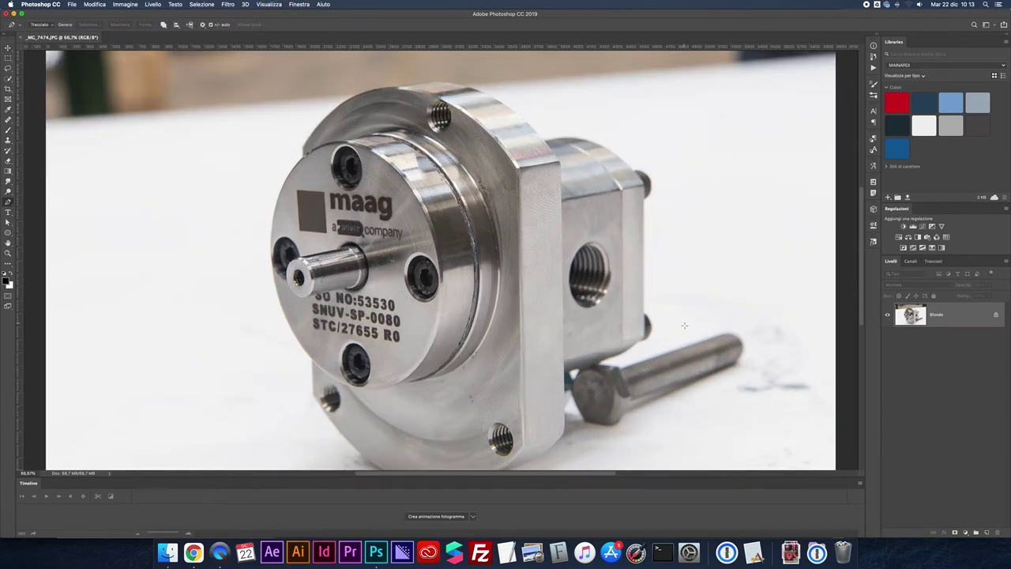
key("super+plus")
key("super+plus")
scroll(613, 350, "right", 10)
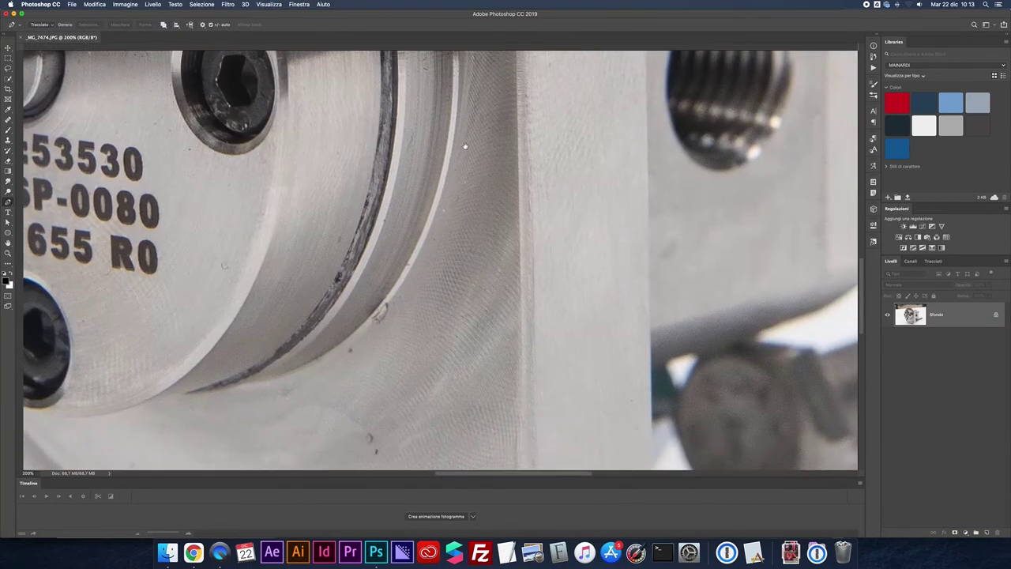
scroll(514, 293, "down", 10)
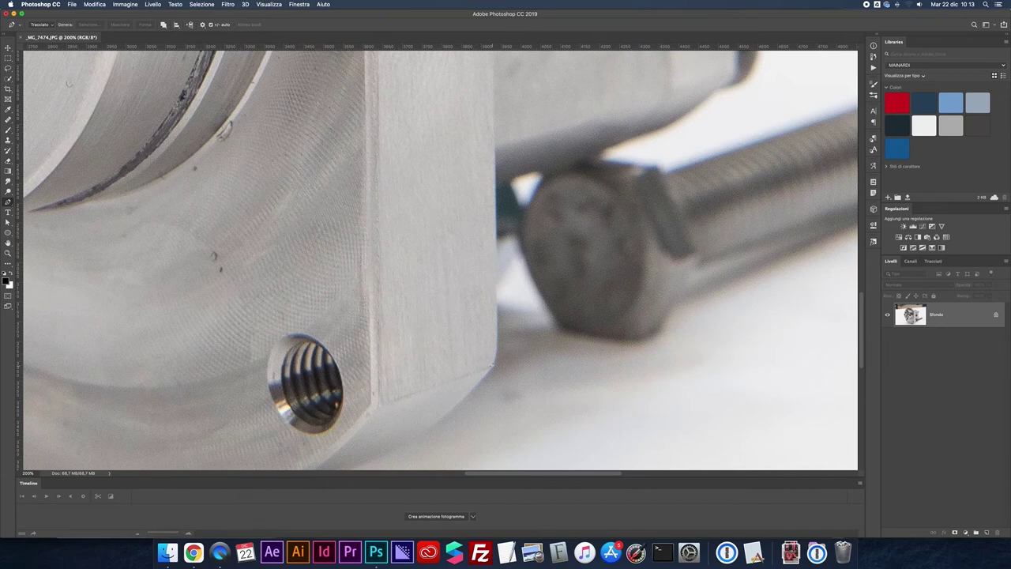
left_click(490, 366)
left_click(495, 339)
left_click(498, 184)
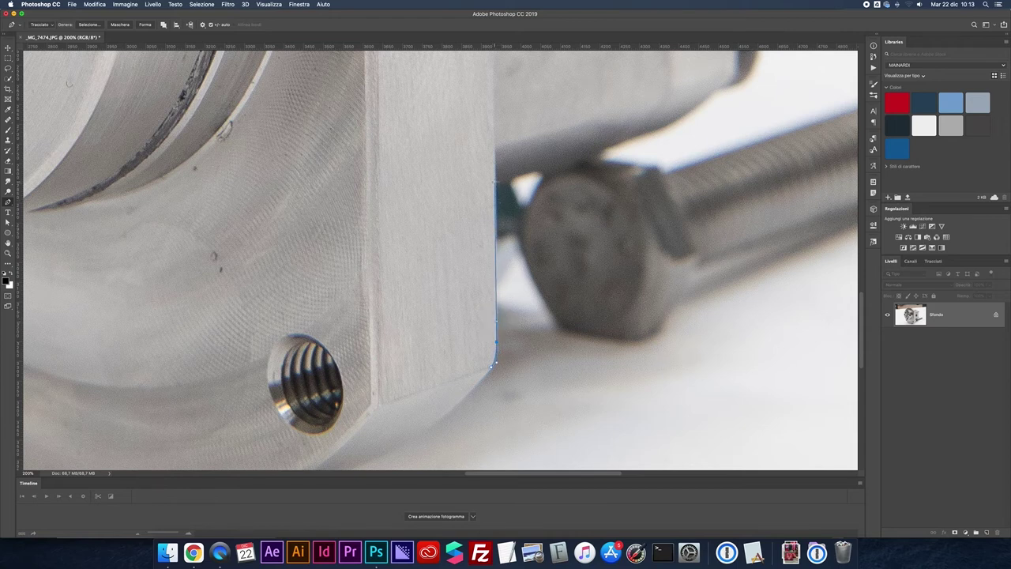
Curve the path around the dark bolt head, up the block's side and over the top bolt.
scroll(608, 144, "up", 1)
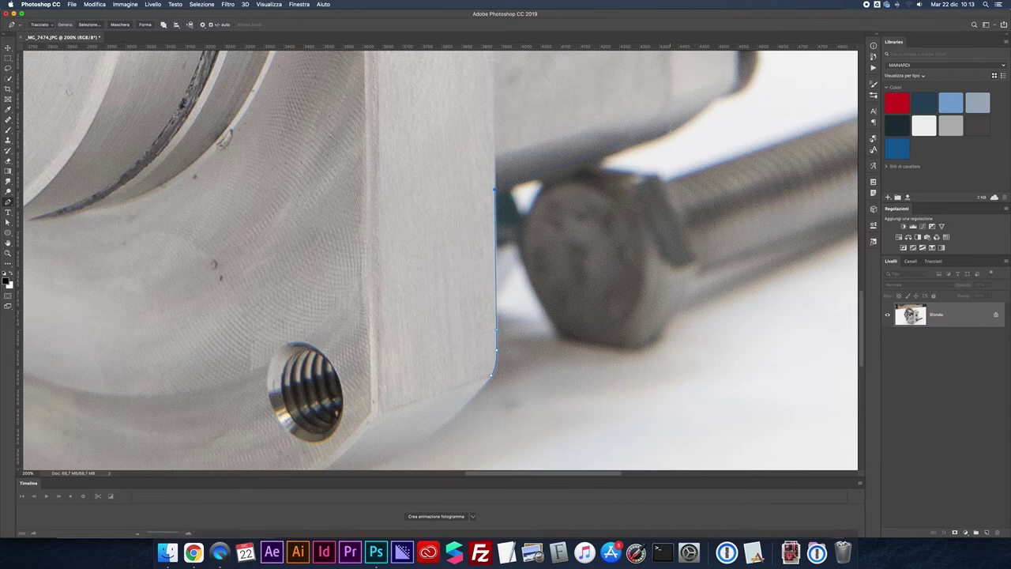
mouse_move(717, 96)
left_mouse_down()
mouse_move(726, 84)
mouse_move(564, 219)
left_mouse_up()
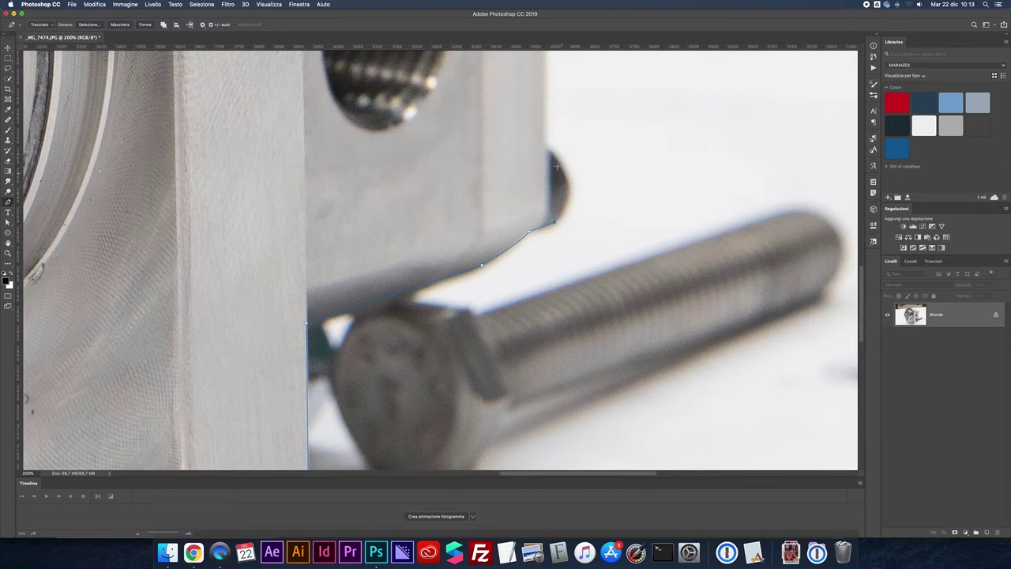
left_click_drag(566, 180, 559, 153)
left_click_drag(546, 128, 526, 311)
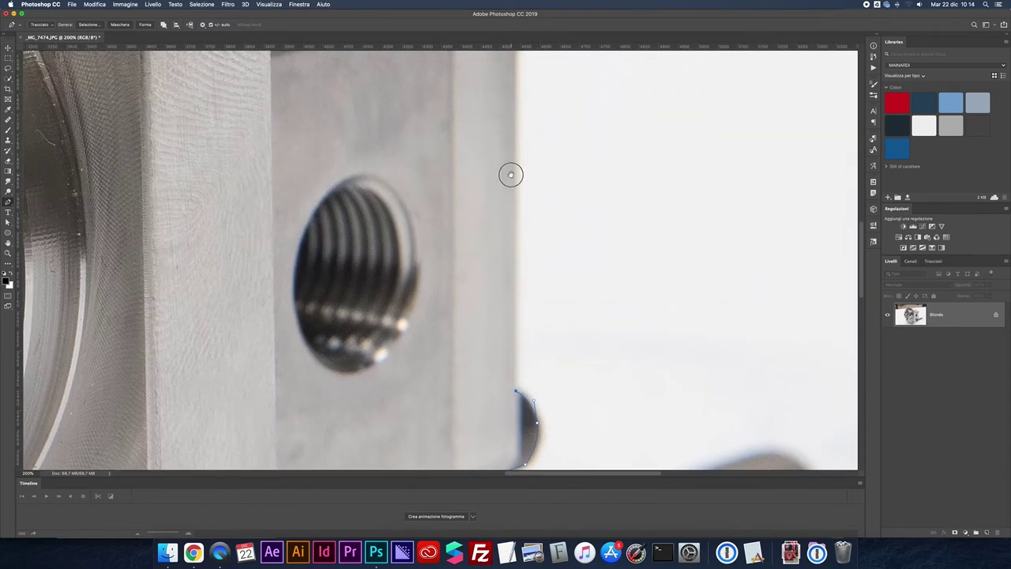
left_click_drag(510, 174, 526, 277)
left_click(524, 274)
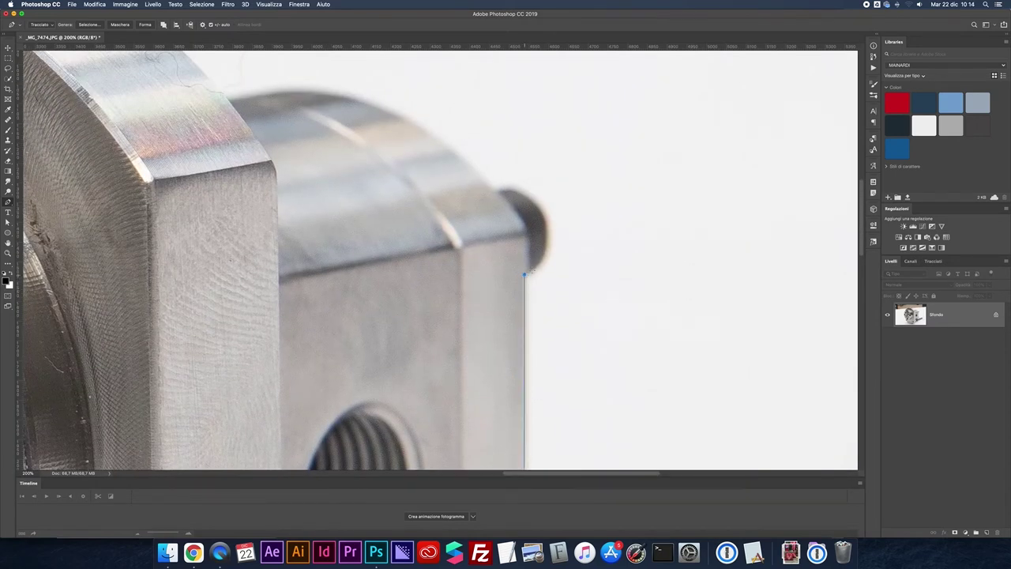
left_click_drag(543, 214, 529, 186)
Continue the path along the pump's top with a smooth point on the upper flange.
scroll(496, 193, "up", 5)
scroll(553, 331, "left", 3)
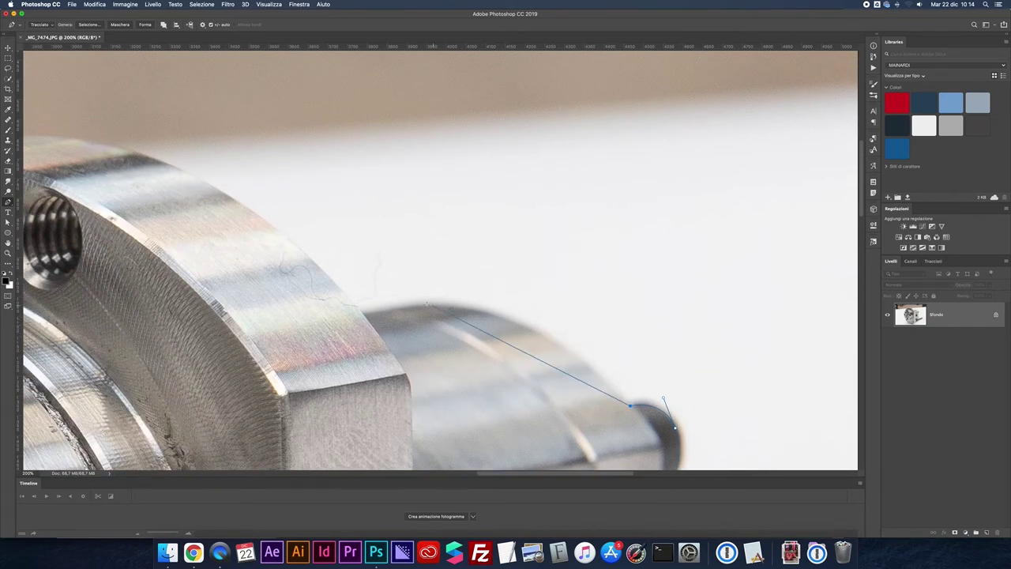
left_click_drag(424, 304, 296, 306)
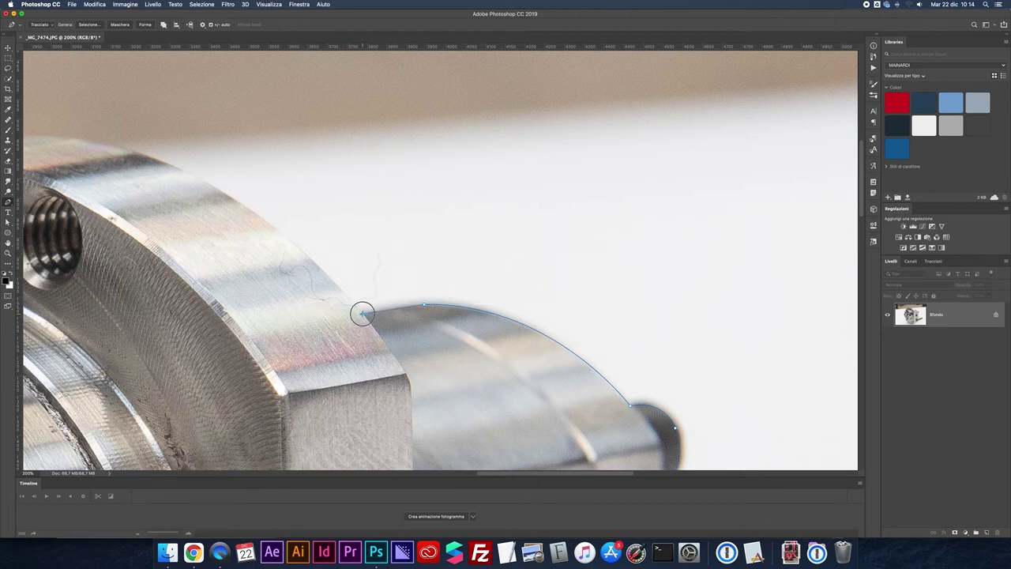
left_click_drag(361, 312, 484, 445)
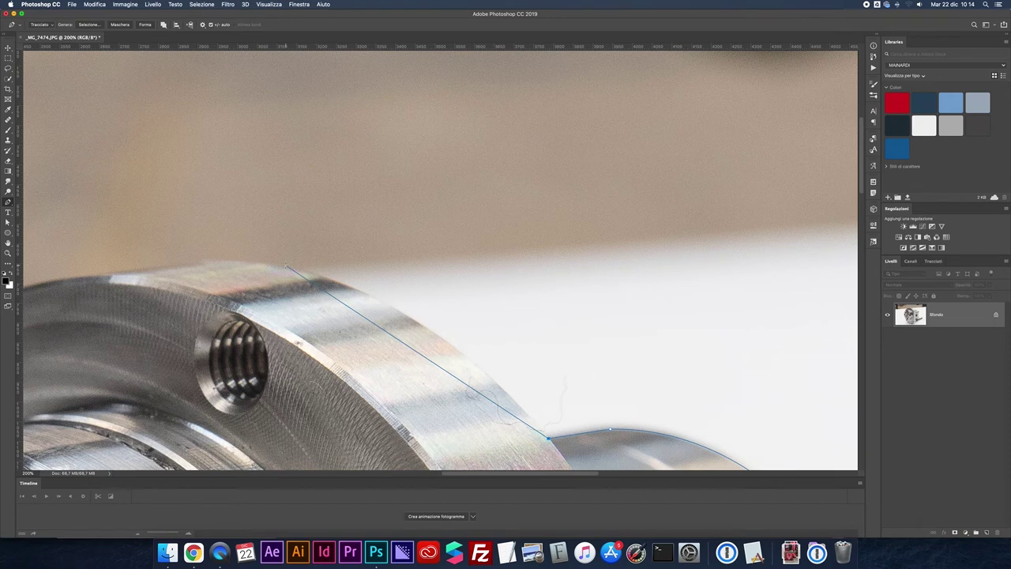
scroll(292, 273, "up", 1)
left_click_drag(285, 269, 139, 257)
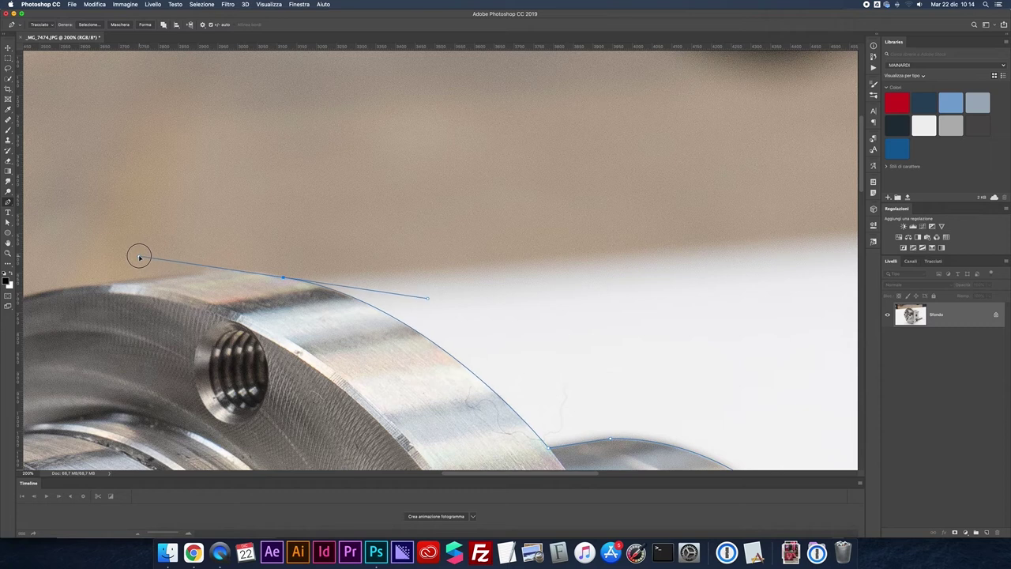
scroll(139, 256, "left", 10)
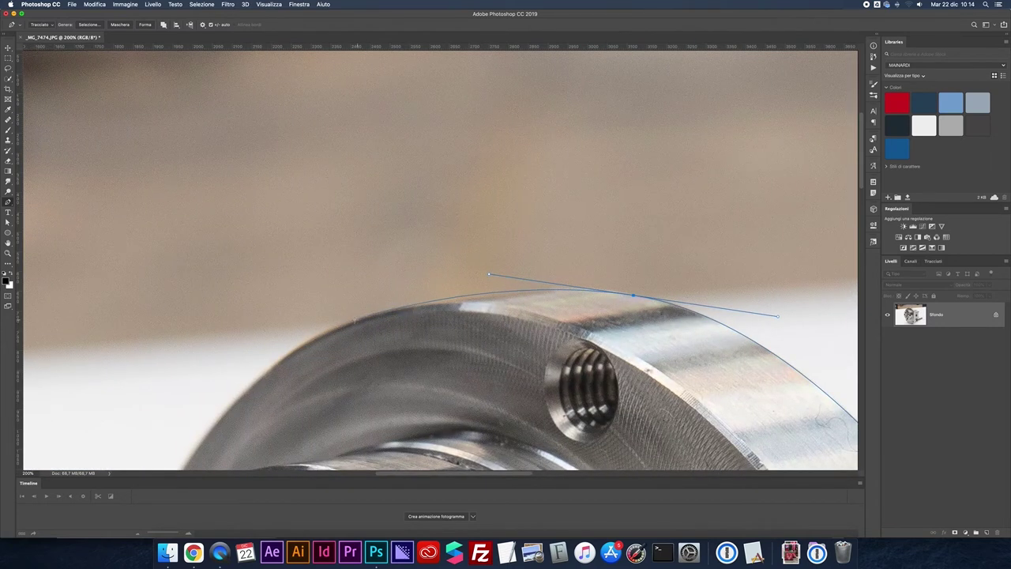
Trace the flange's curve with a corner where the flange meets the logo face.
left_click(633, 295, "alt")
scroll(508, 260, "left", 3)
scroll(508, 260, "down", 2)
scroll(508, 259, "left", 6)
mouse_move(456, 411)
left_mouse_down()
mouse_move(393, 396)
mouse_move(400, 384)
left_mouse_up()
scroll(426, 410, "down", 5)
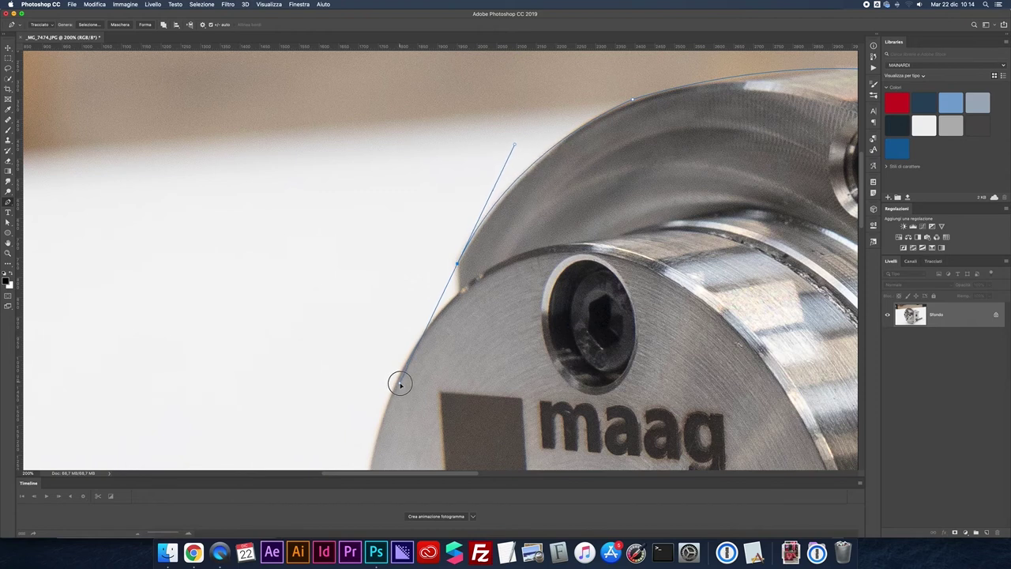
left_click(456, 263, "alt")
scroll(458, 292, "down", 5)
left_click(357, 409)
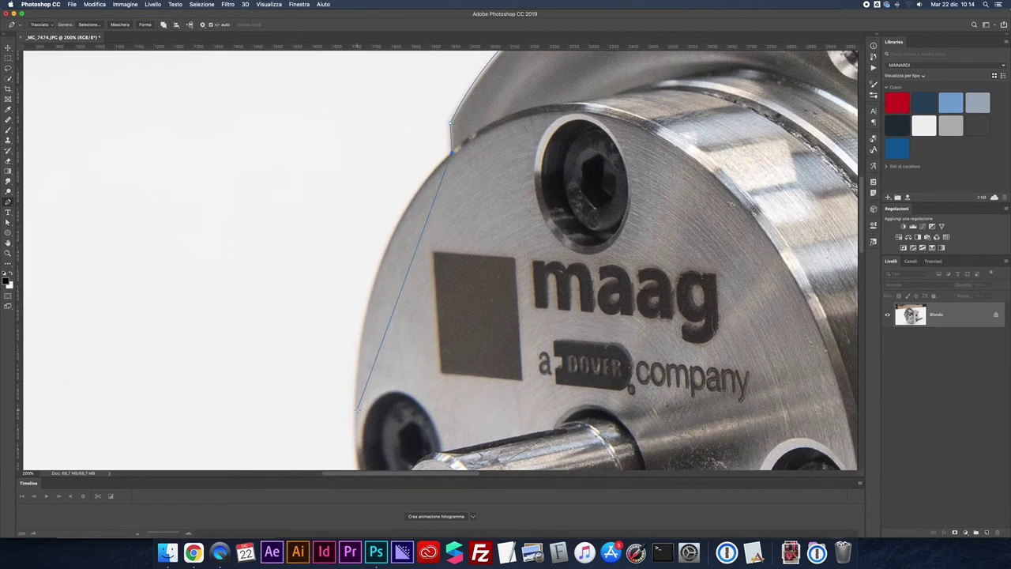
left_click_drag(356, 409, 357, 456)
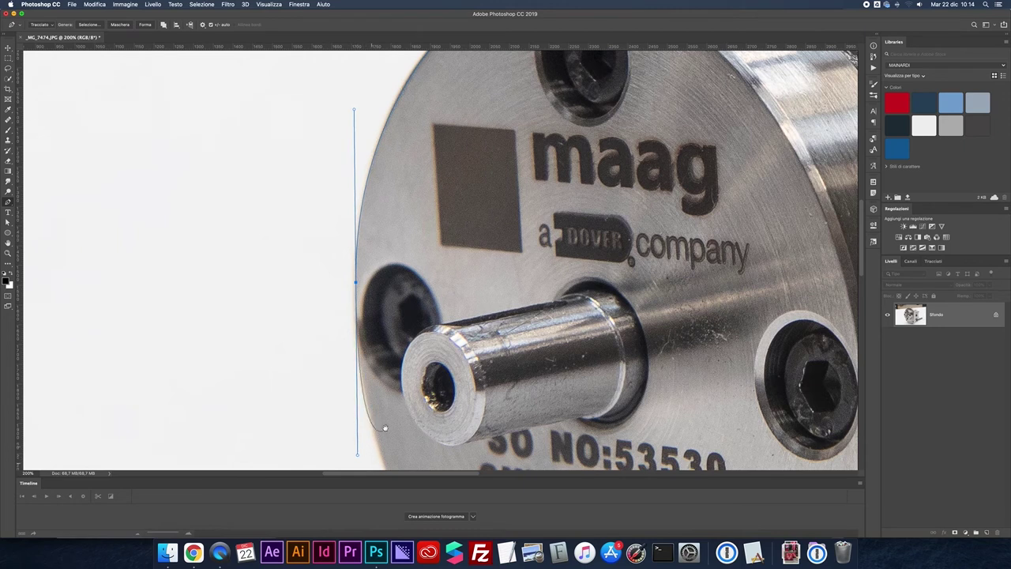
Follow the round logo face's edge and run a straight segment down the lower flange.
scroll(379, 450, "down", 5)
scroll(379, 450, "right", 2)
left_click(421, 437)
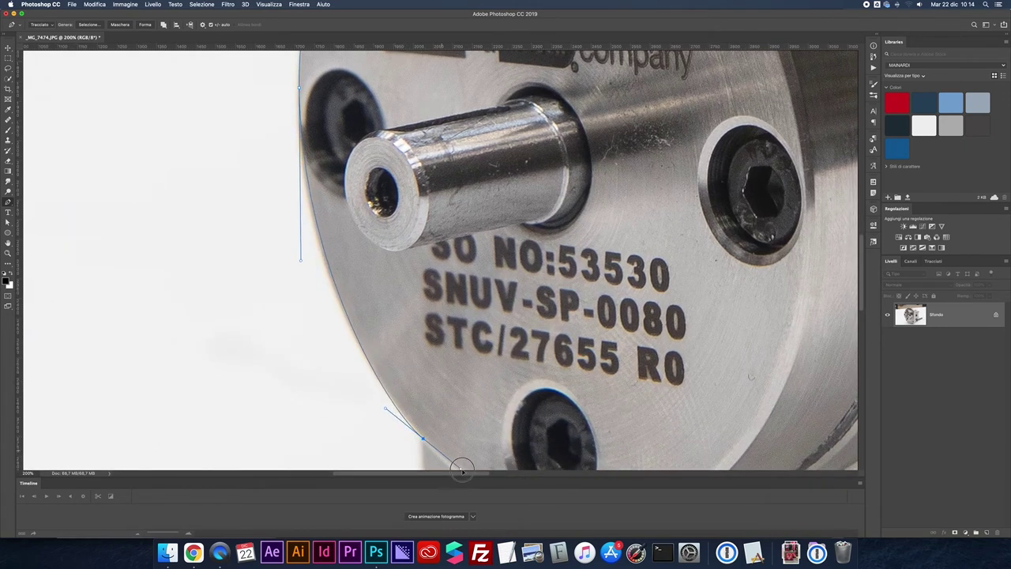
scroll(450, 454, "down", 2)
left_click(493, 448)
left_click_drag(494, 448, 498, 443)
left_click(422, 349, "alt")
scroll(427, 347, "down", 5)
left_click(427, 256)
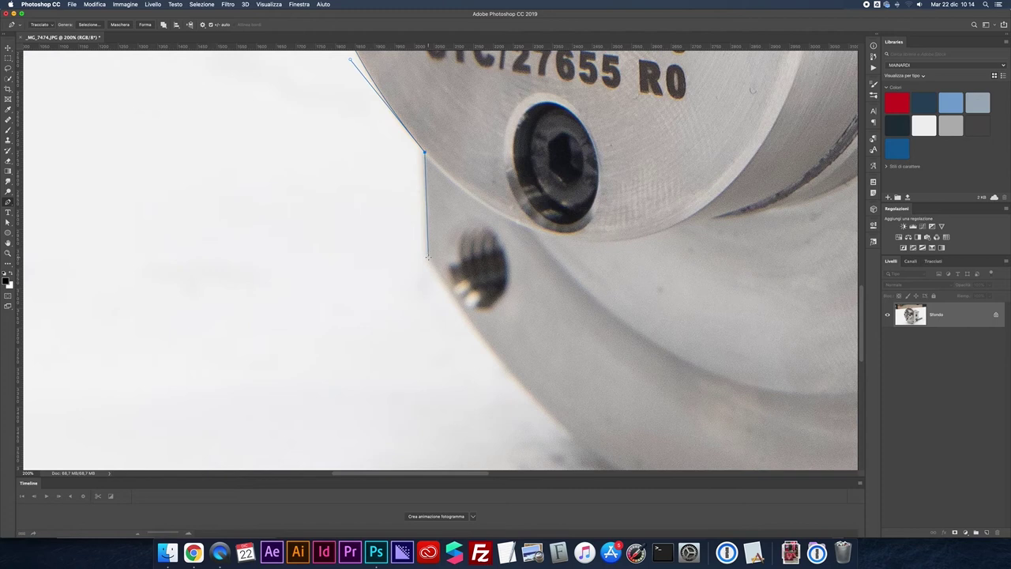
Curve around the flange bottom and underside, then close the outline at its starting point.
scroll(523, 380, "down", 4)
scroll(524, 380, "right", 4)
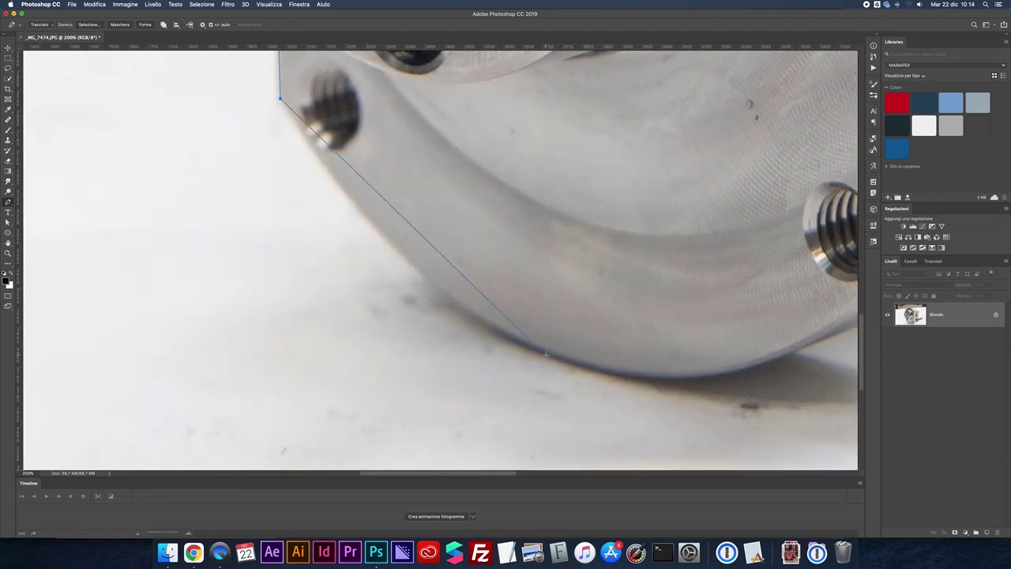
left_click_drag(549, 350, 708, 414)
left_click_drag(691, 342, 381, 341)
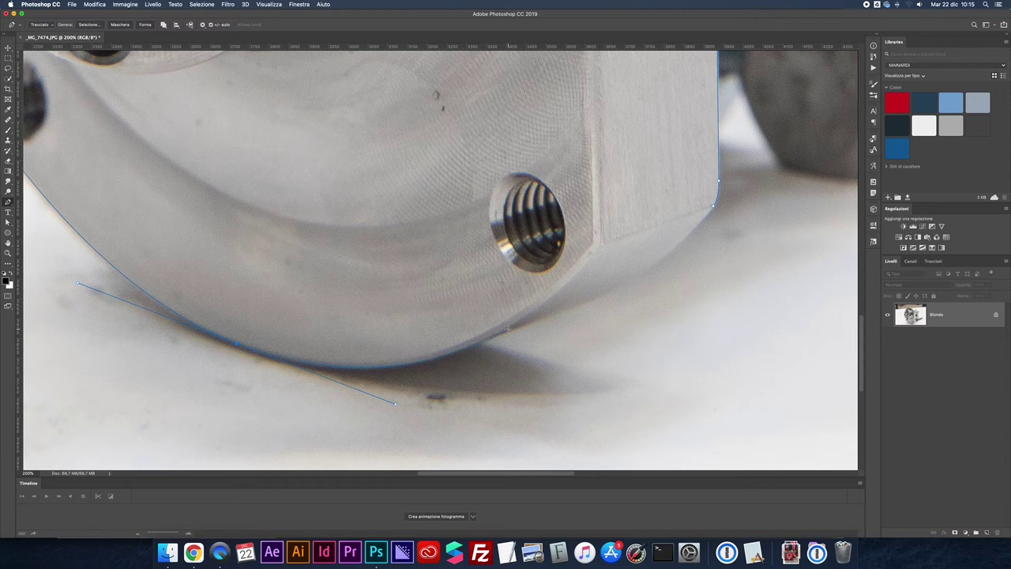
left_click_drag(499, 330, 634, 279)
left_click(638, 277)
left_click_drag(713, 207, 770, 143)
Zoom out and save the Work Path as a named path in the Paths panel.
key("super+minus")
key("super+minus")
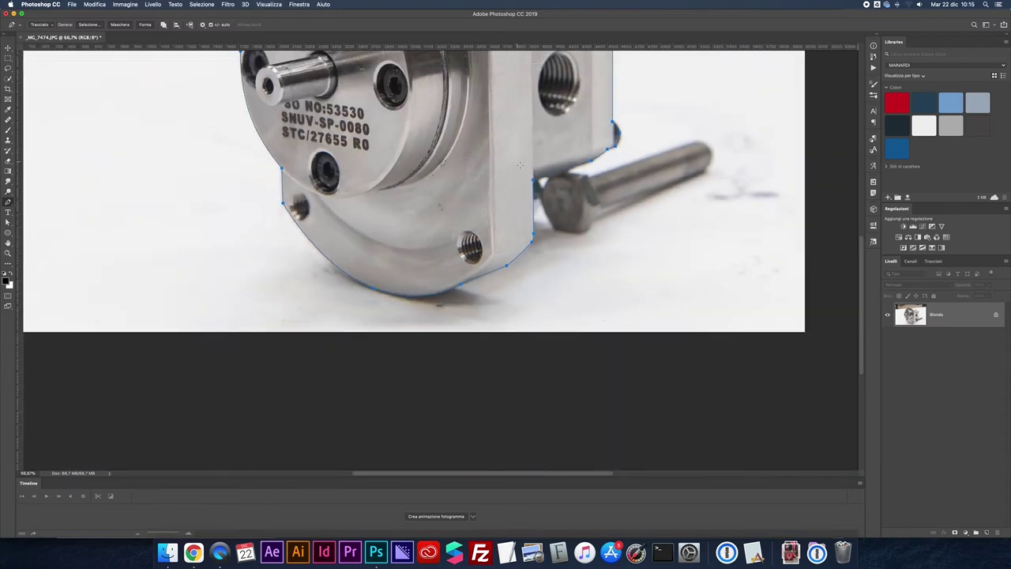
left_click(932, 261)
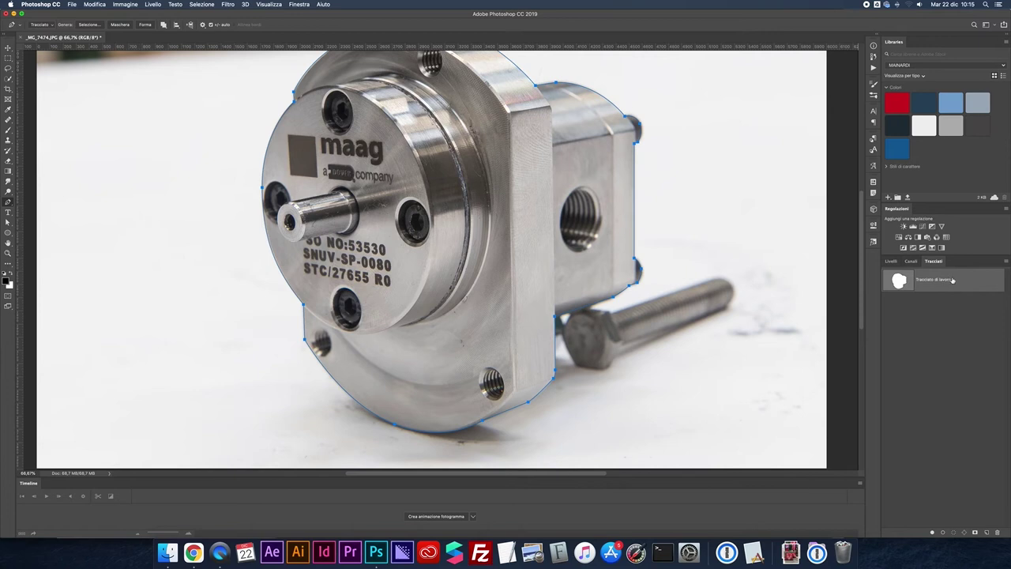
double_click(952, 279)
key("Return")
Make Tracciato1 the clipping path and turn the pump outline into a selection.
left_click(1005, 261)
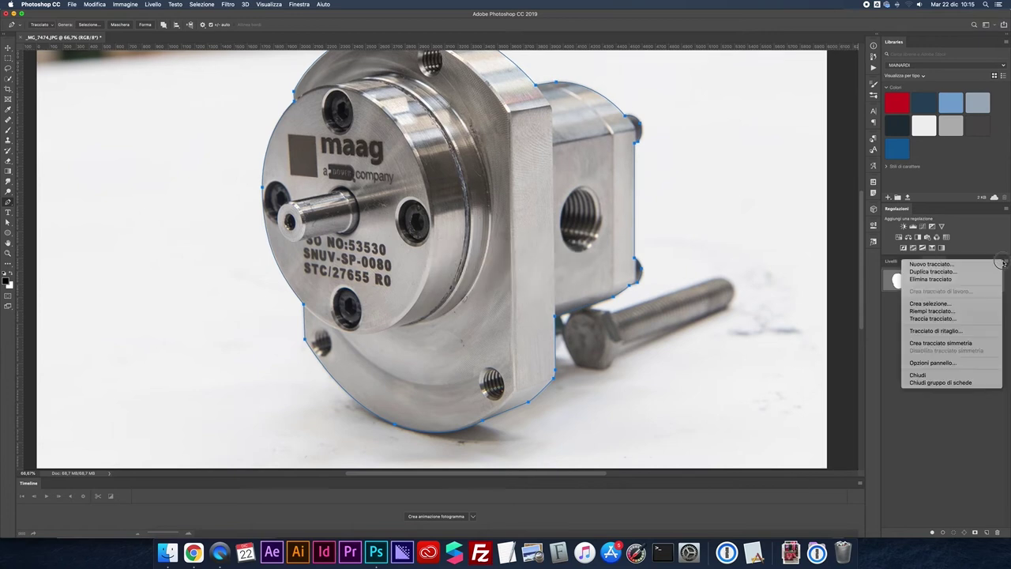
left_click(945, 331)
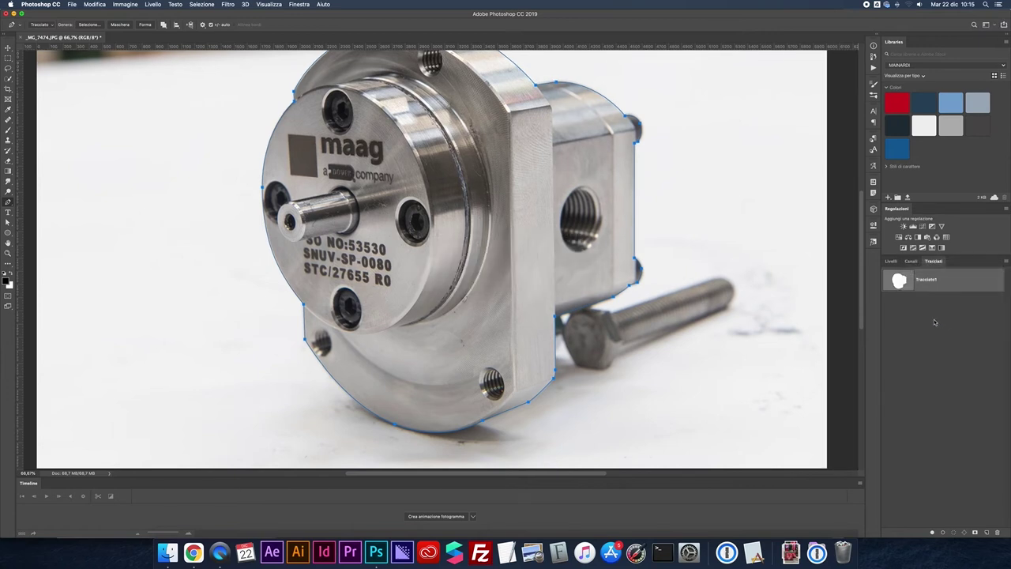
left_click(891, 261)
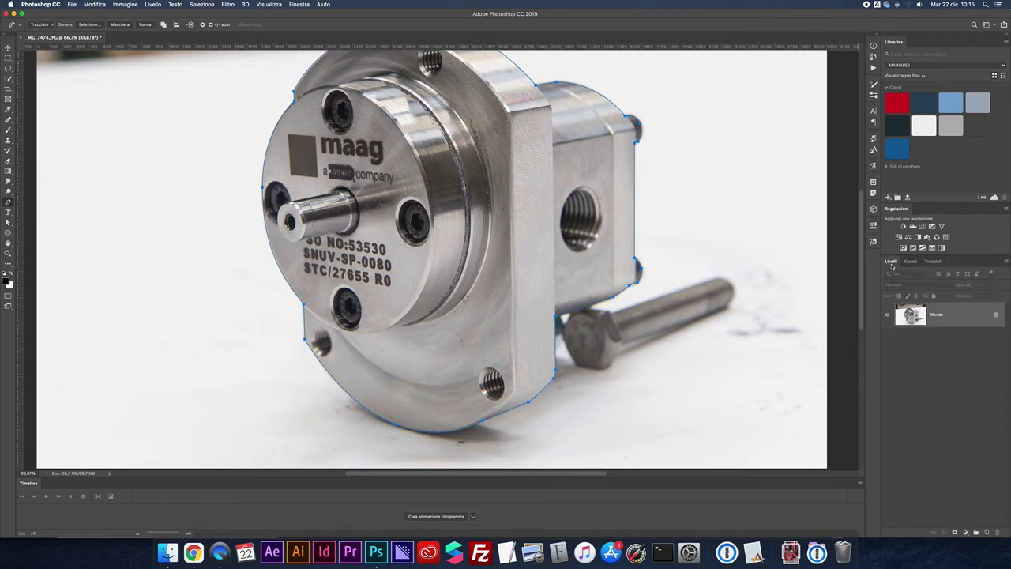
right_click(612, 234)
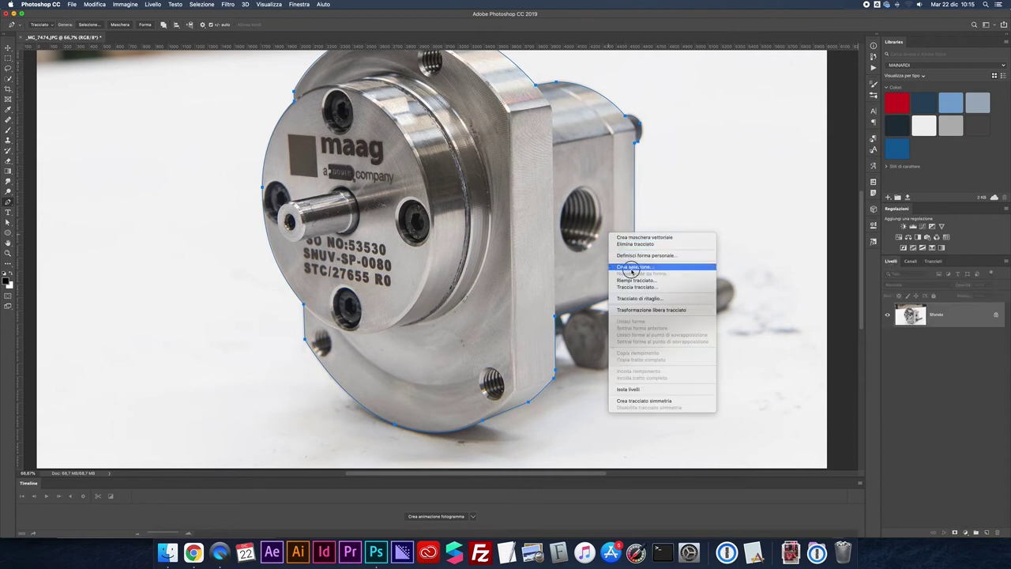
left_click(632, 268)
key("Return")
Mask out the background around the pump and flatten the image onto white.
key("super+m")
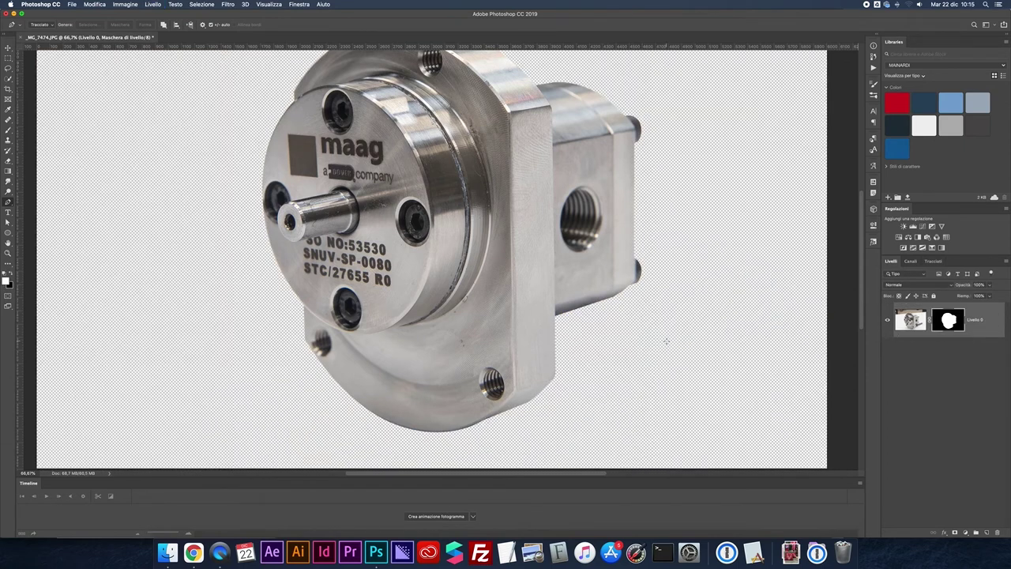
key("super+minus")
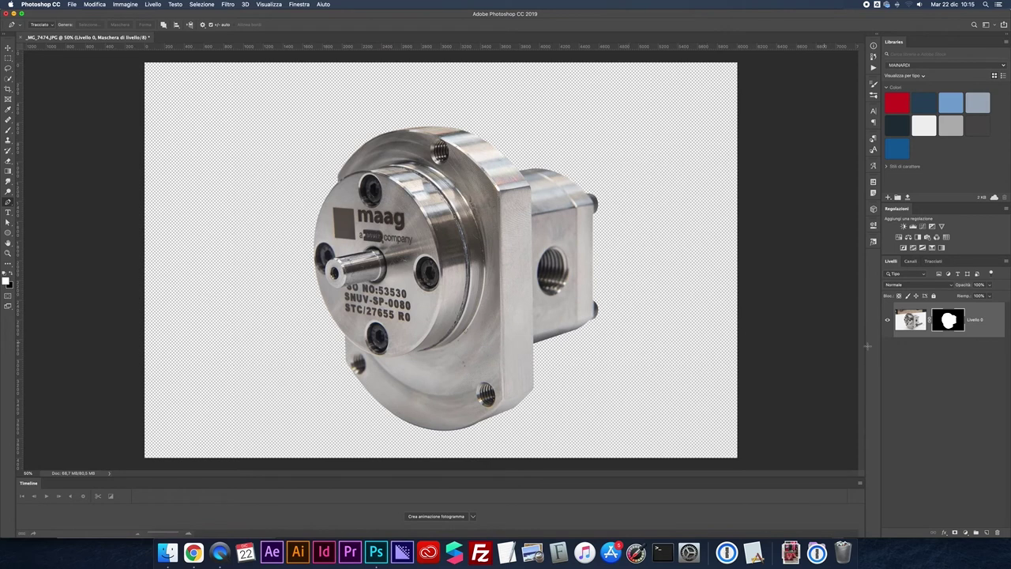
left_click(1006, 263)
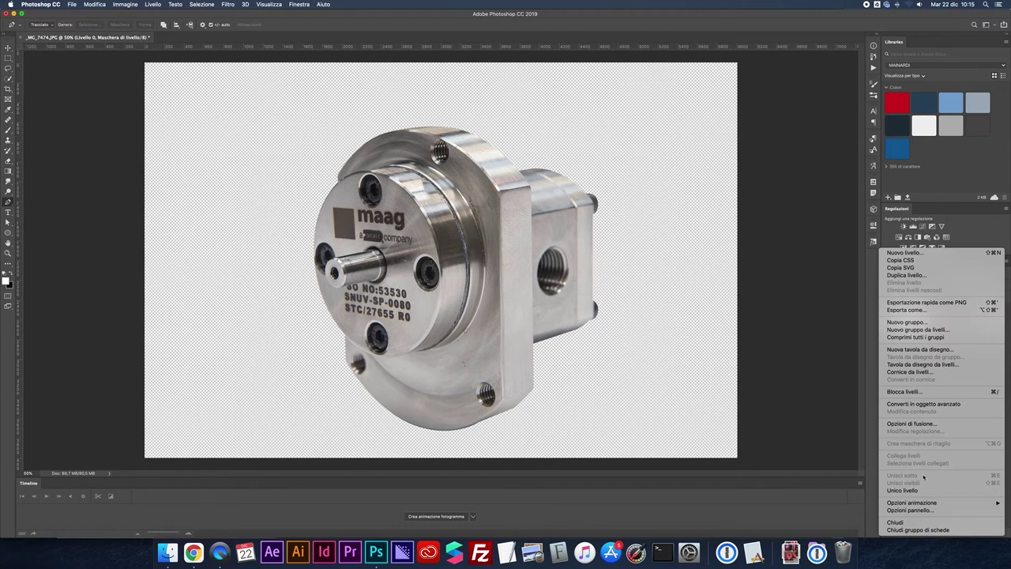
left_click(915, 491)
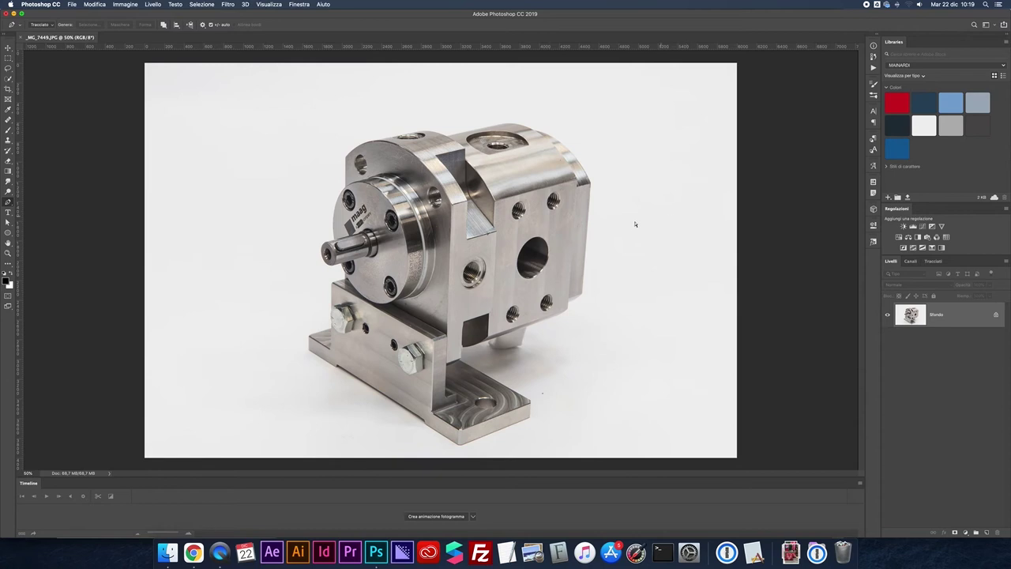
Start the new outline path at the pump base and run it up the plate edge.
scroll(634, 224, "up", 2)
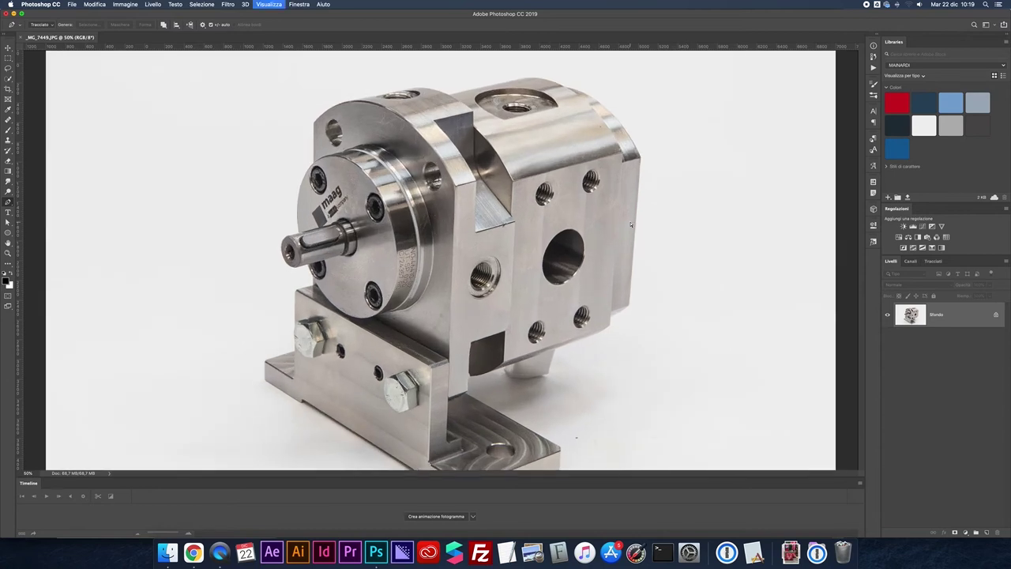
scroll(634, 224, "down", 3)
scroll(634, 224, "down", 3)
scroll(634, 225, "down", 3)
scroll(629, 224, "up", 2)
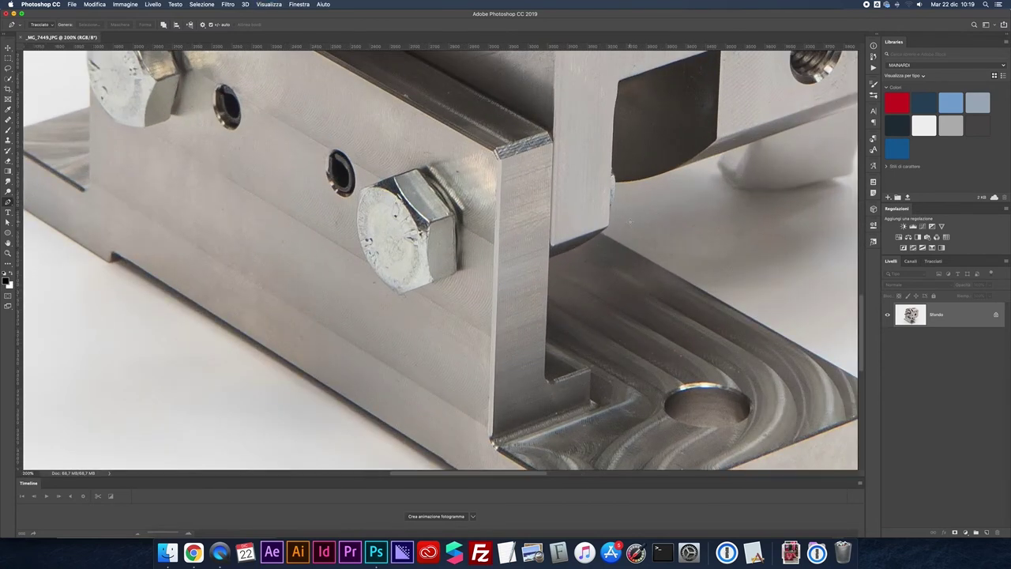
scroll(629, 224, "up", 1)
scroll(628, 224, "up", 1)
left_click(632, 221)
left_click(641, 209)
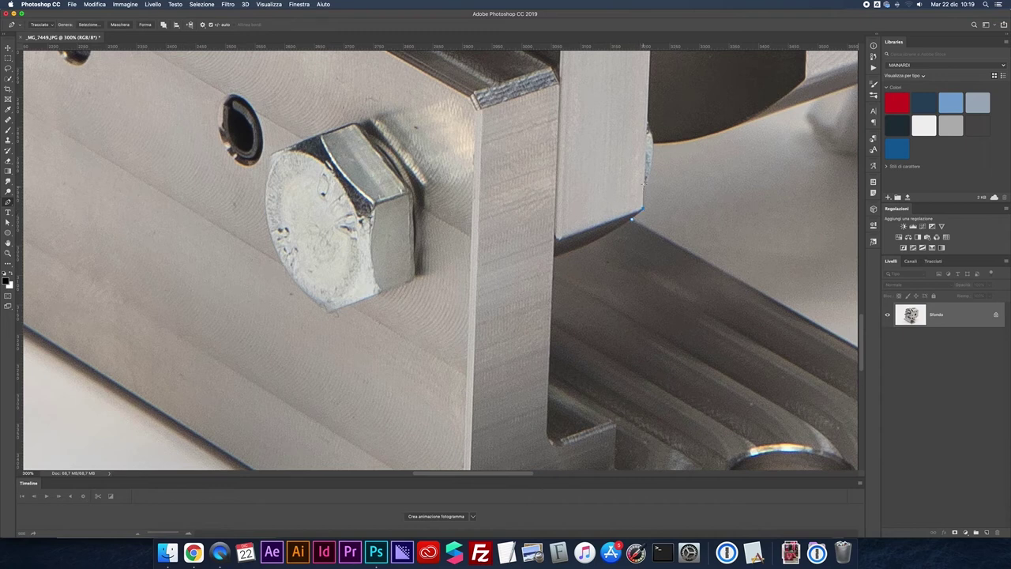
left_click(650, 143)
left_click(656, 101)
Curve the path along the pump's underside, round its corner and climb the right side.
left_click_drag(696, 137, 523, 216)
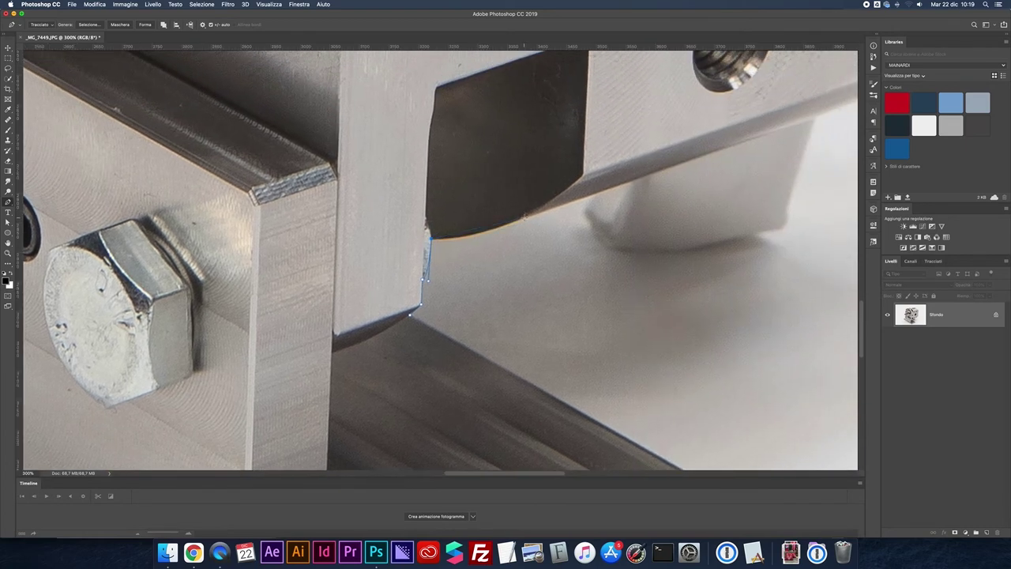
left_click_drag(524, 217, 576, 194)
left_click_drag(662, 181, 355, 309)
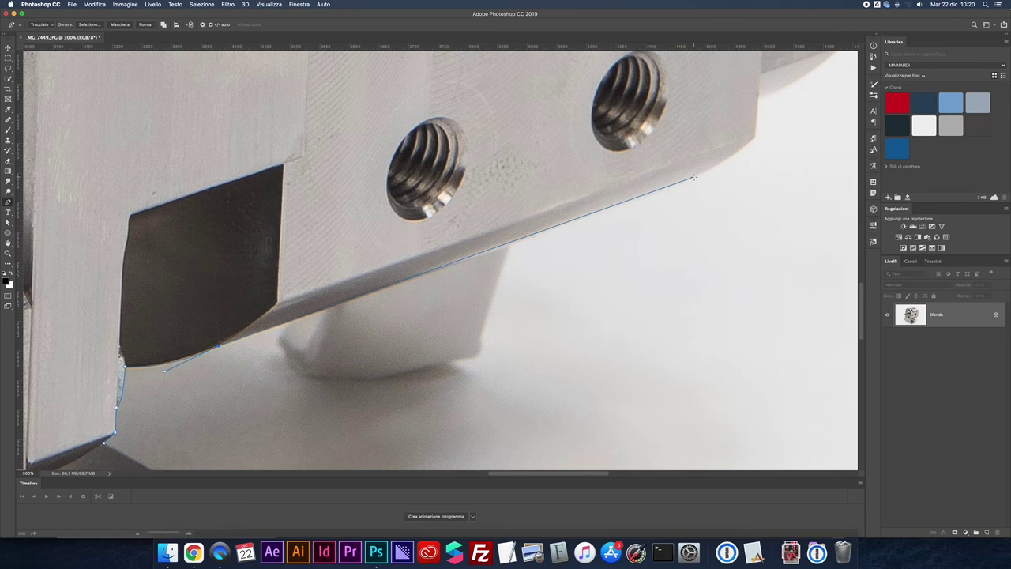
left_click_drag(694, 177, 520, 257)
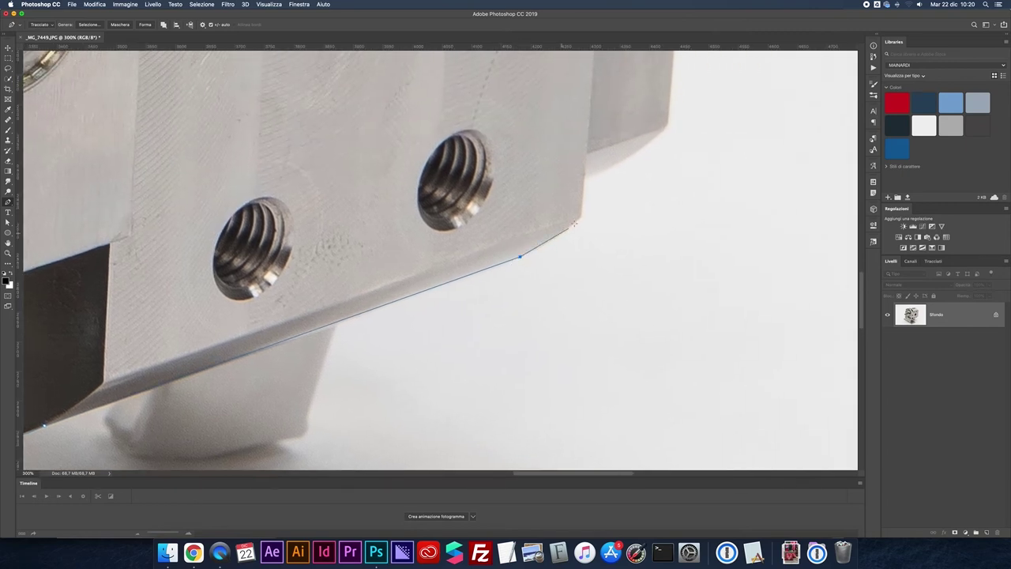
left_click_drag(581, 214, 581, 204)
left_click(583, 174)
scroll(636, 147, "up", 4)
scroll(637, 147, "left", 5)
left_click(485, 267)
left_click_drag(486, 266, 533, 219)
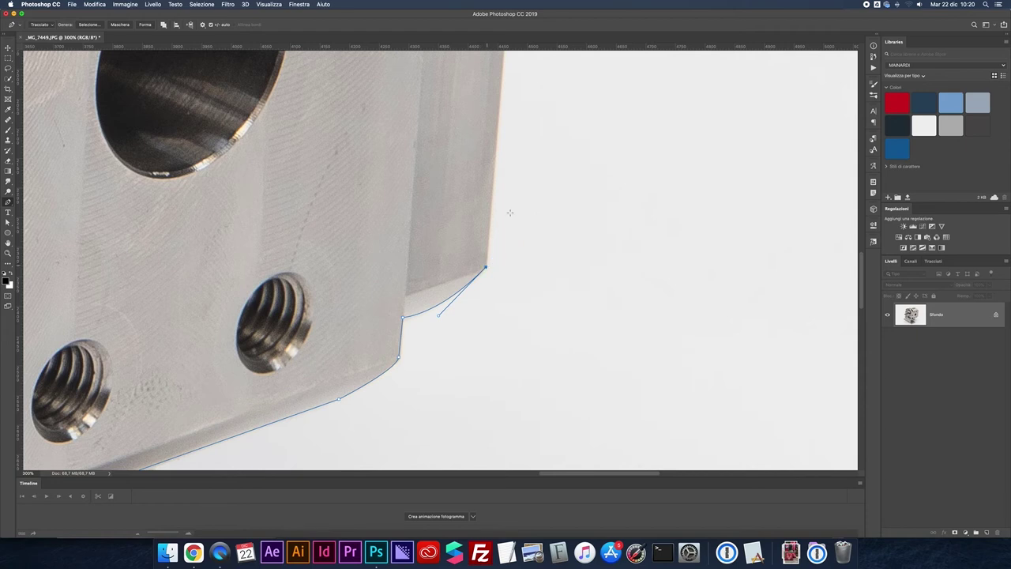
Trace the pump's rounded top edge leftward with smooth curved anchors.
left_click_drag(508, 211, 463, 434)
left_click_drag(458, 218, 492, 291)
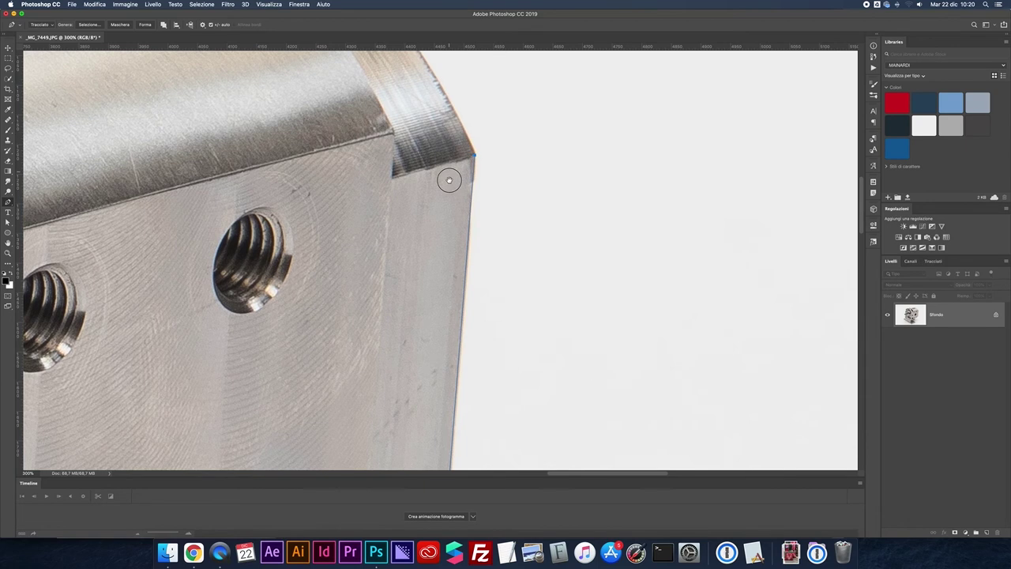
left_click_drag(475, 155, 484, 349)
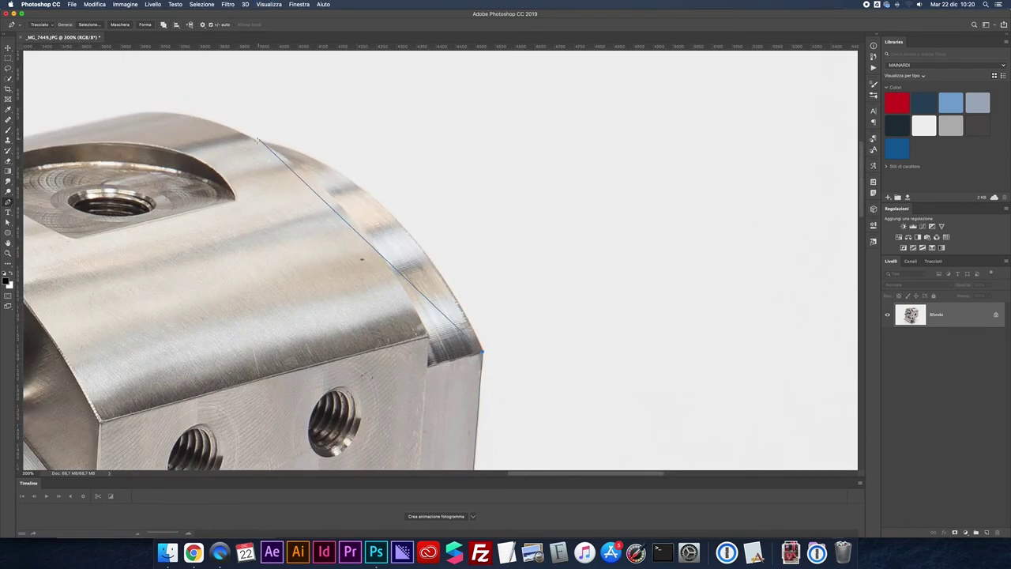
mouse_move(255, 139)
left_mouse_down()
mouse_move(76, 116)
mouse_move(76, 94)
mouse_move(86, 90)
mouse_move(102, 112)
left_mouse_up()
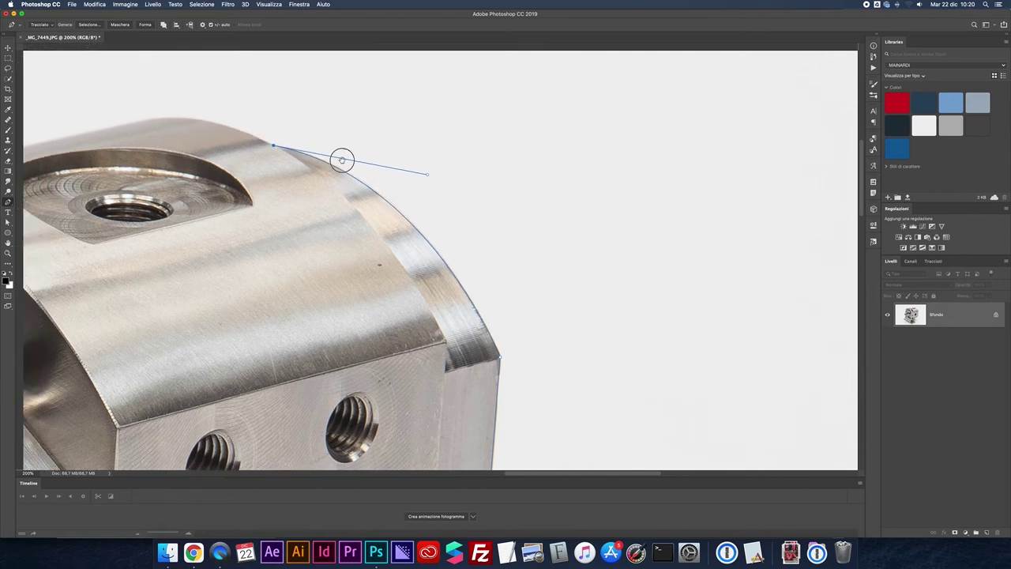
scroll(379, 183, "left", 5)
scroll(380, 183, "up", 2)
left_click_drag(347, 186, 289, 197)
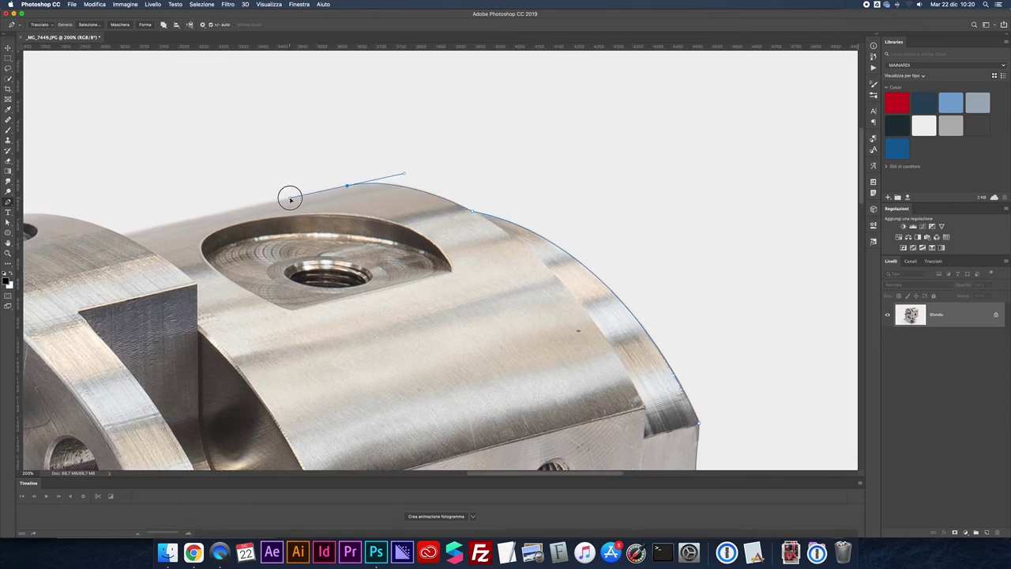
left_click(121, 234)
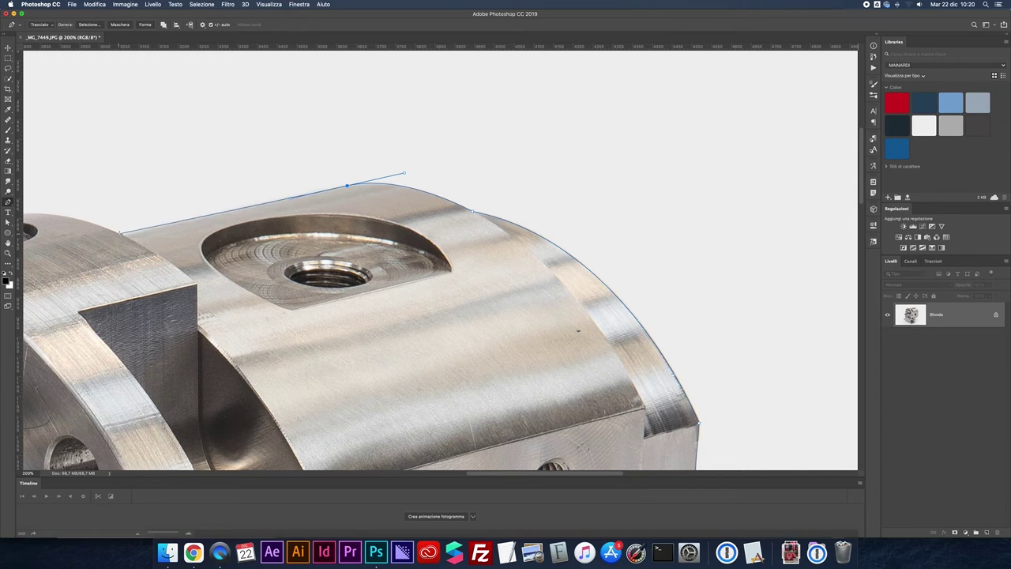
Extend the path across the rounded top and around the front flange's corner.
left_click_drag(105, 232, 448, 246)
left_click(374, 234)
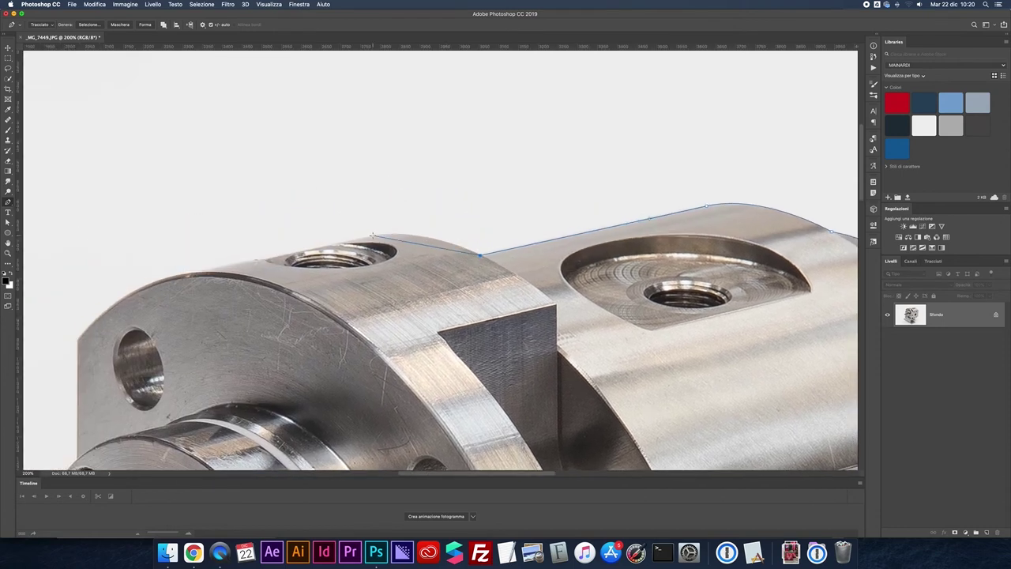
left_click_drag(376, 235, 328, 246)
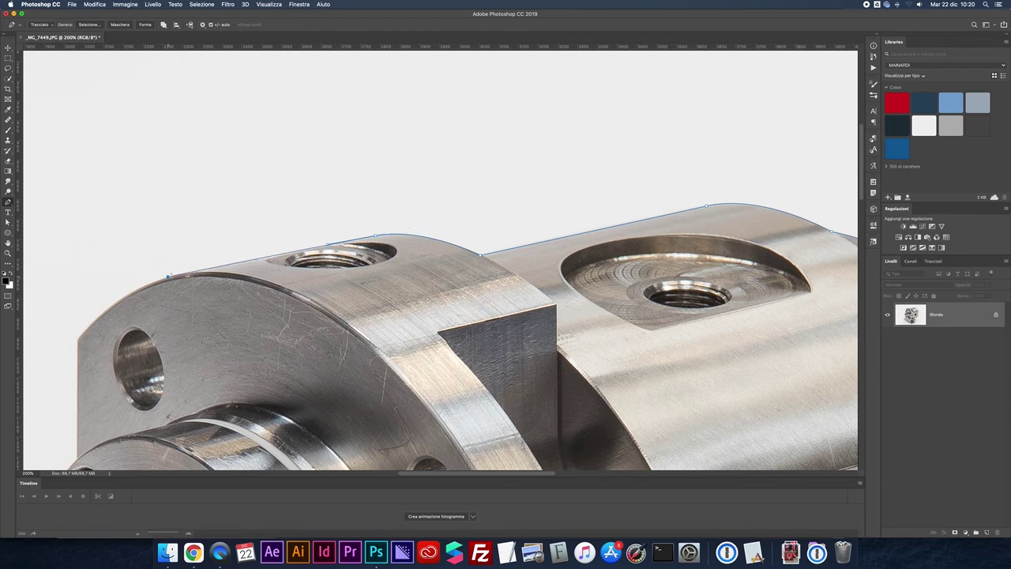
left_click_drag(339, 256, 588, 185)
left_click_drag(325, 269, 296, 316)
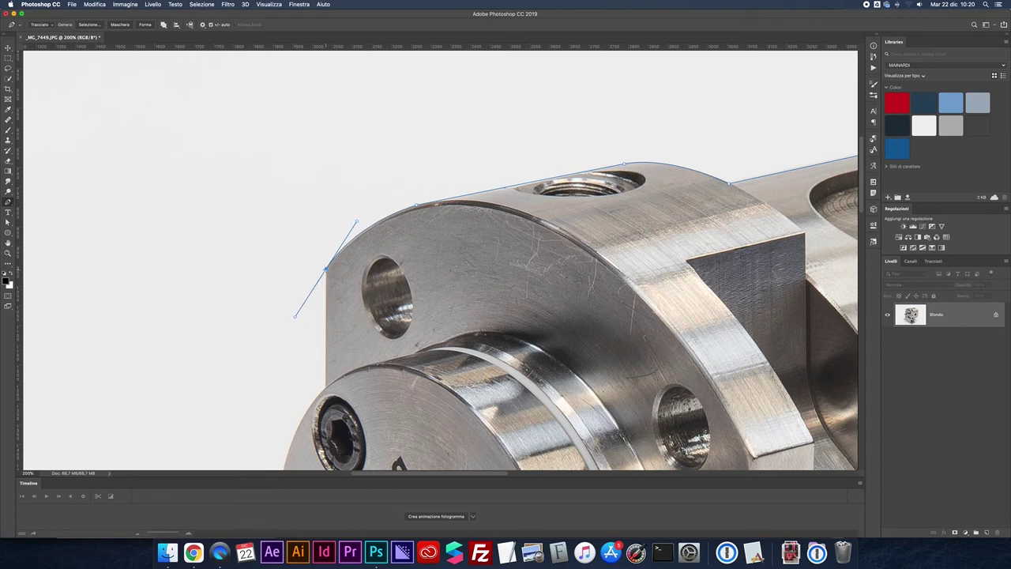
scroll(323, 309, "down", 5)
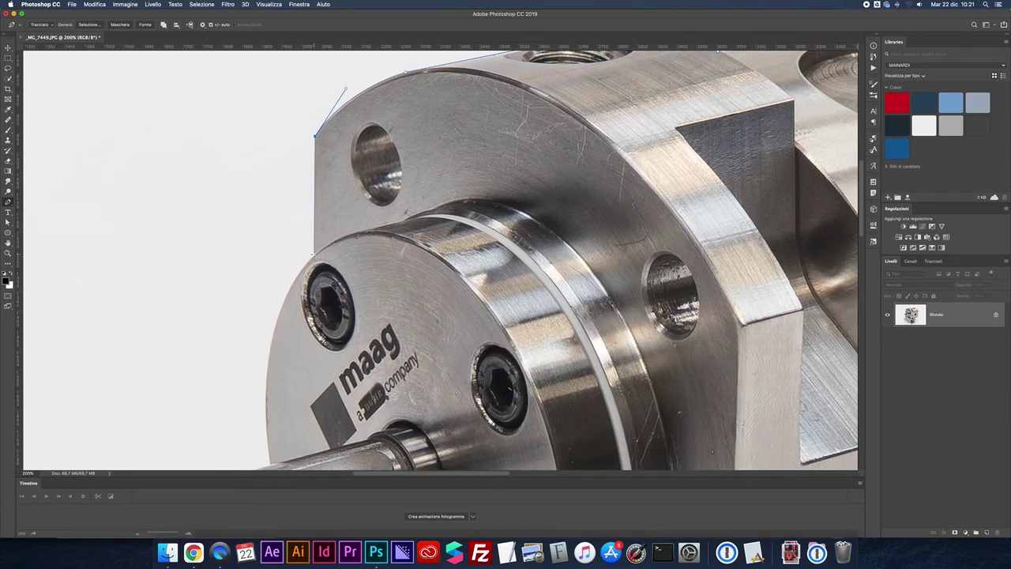
left_click(315, 255)
Outline the protruding shaft around its tip, back to where it meets the flange.
scroll(316, 253, "down", 4)
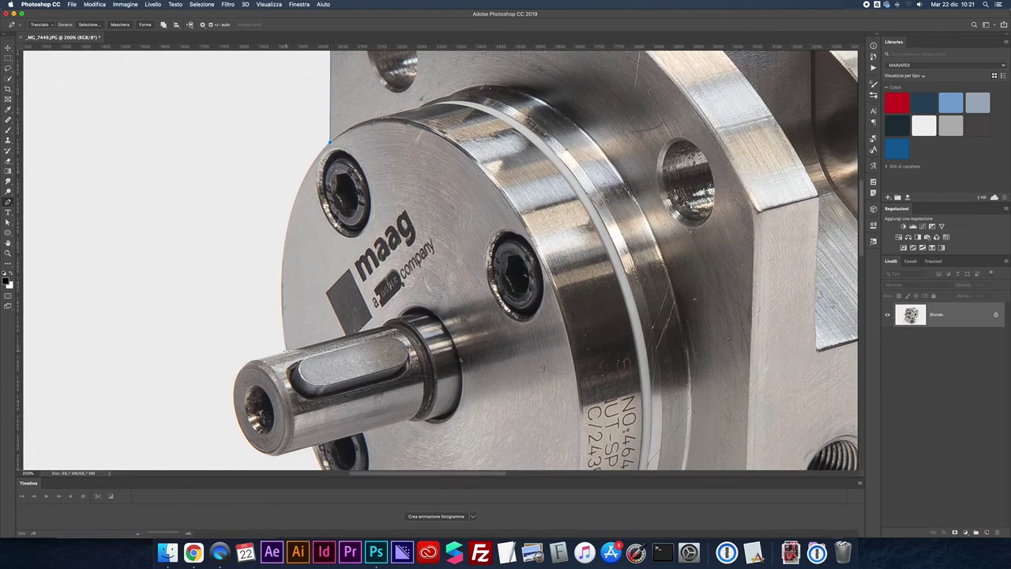
left_click(286, 347)
scroll(324, 426, "down", 5)
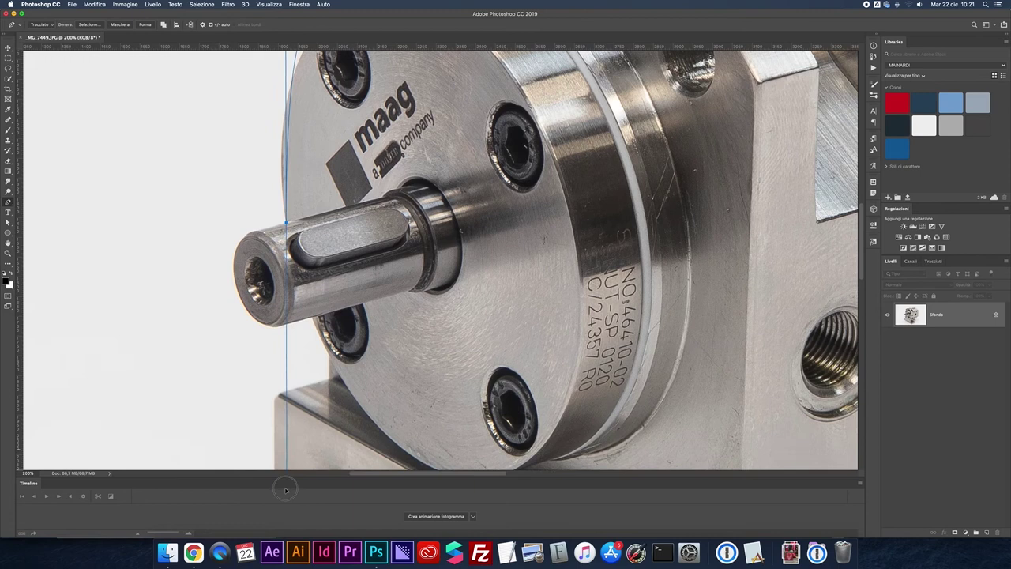
left_click_drag(332, 413, 307, 357)
scroll(307, 357, "up", 2)
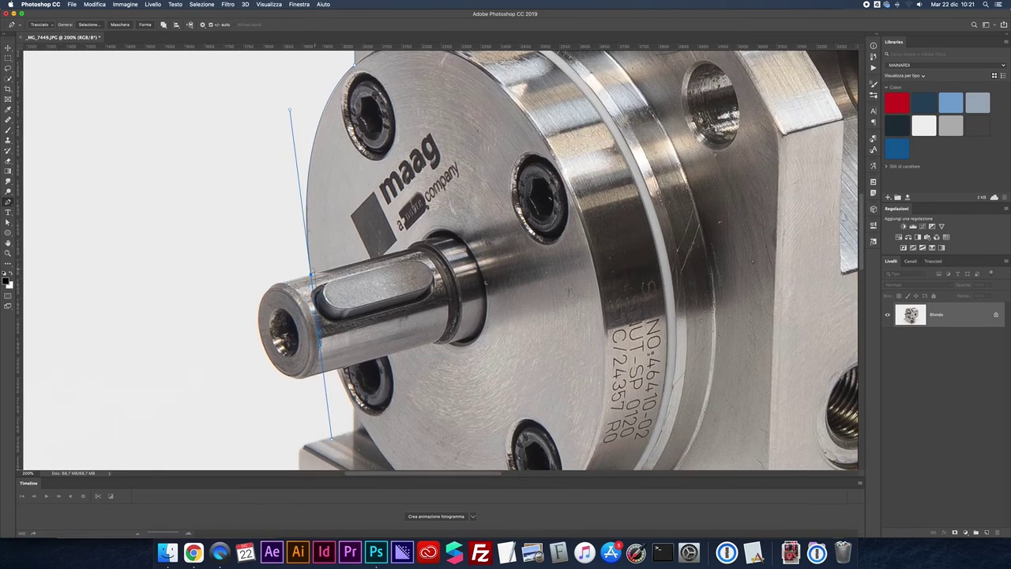
left_click(310, 275, "alt")
key("Escape")
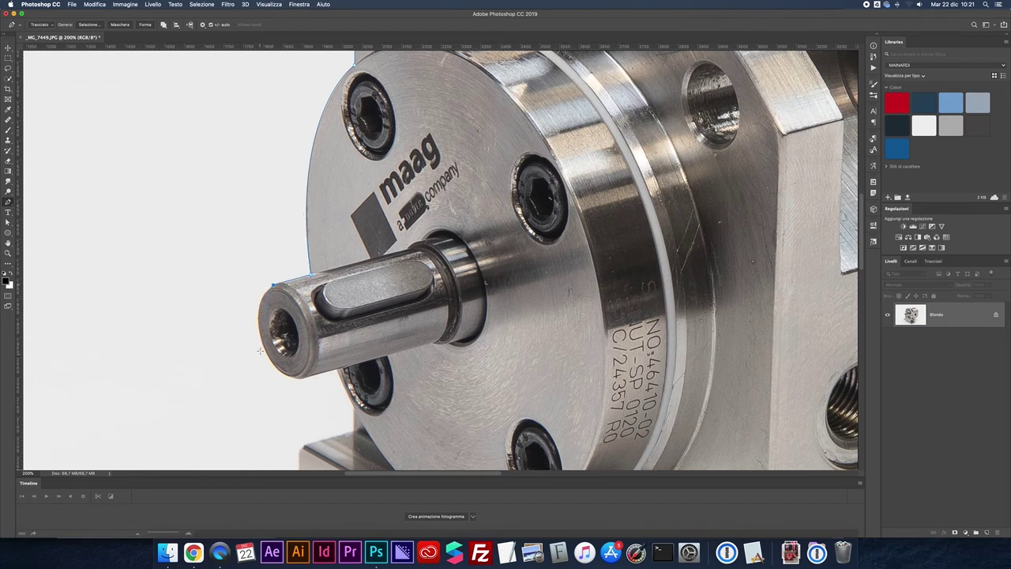
left_click_drag(262, 340, 276, 387)
left_click_drag(305, 378, 334, 371)
left_click(362, 418)
scroll(360, 423, "down", 5)
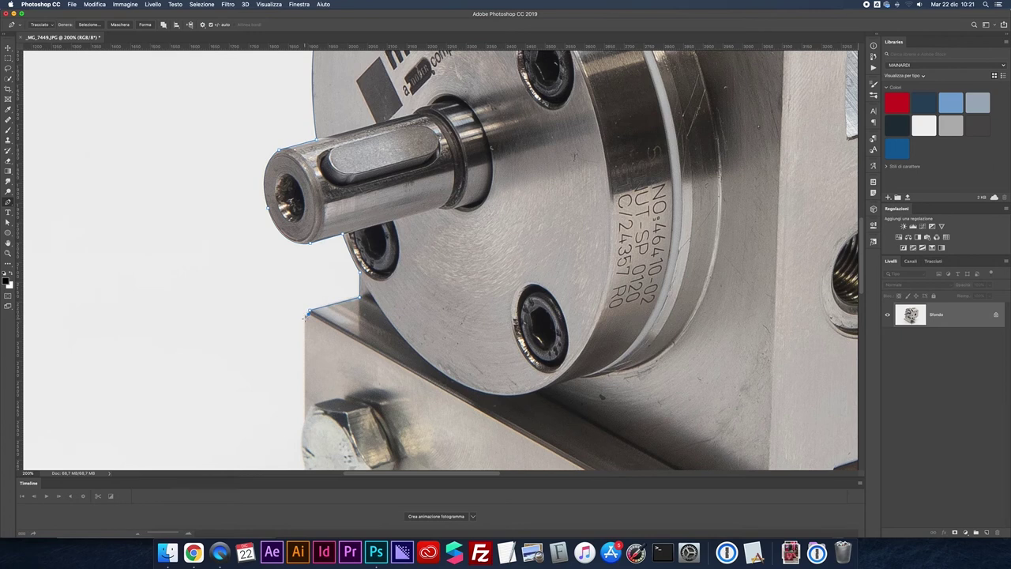
Run the path down beside the bolt block to the base's left step and corner.
scroll(314, 377, "down", 4)
left_click(300, 322)
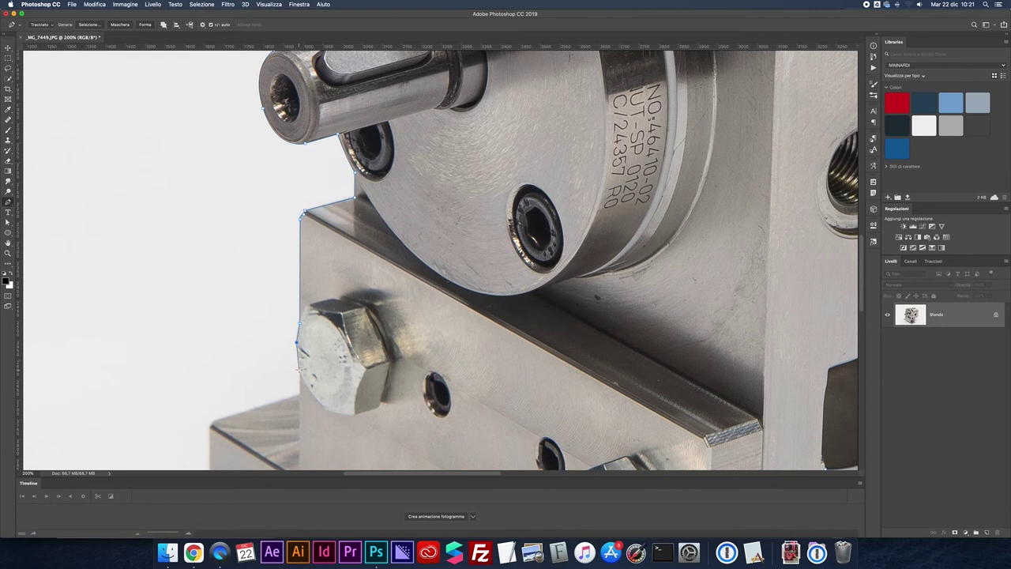
left_click_drag(279, 365, 272, 248)
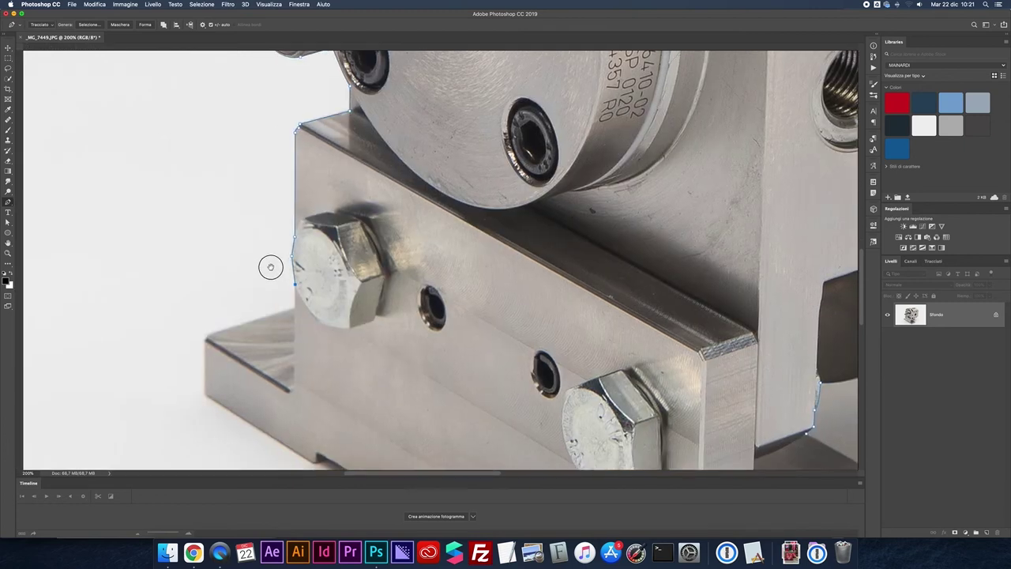
left_click(292, 277)
left_click(203, 304)
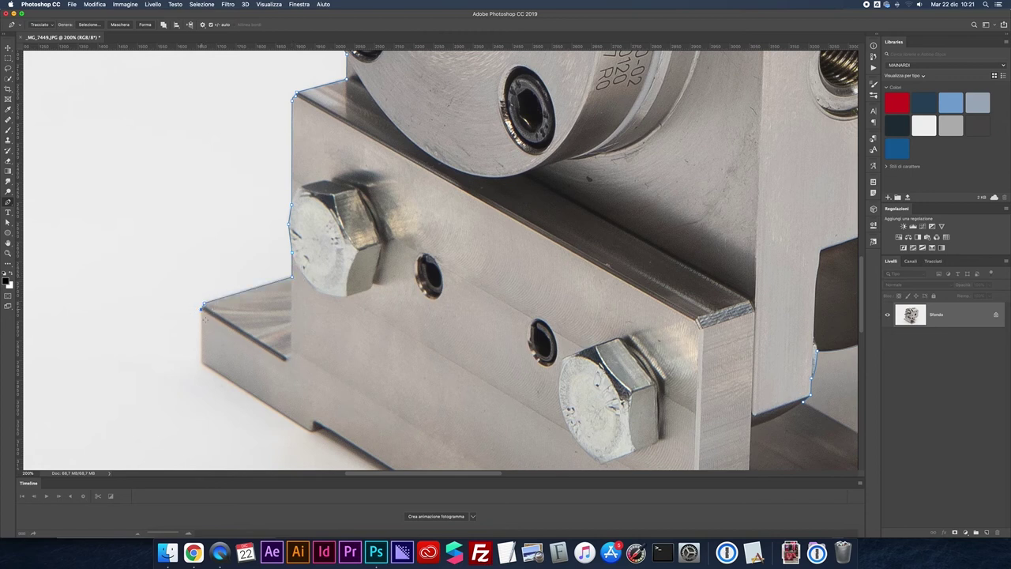
left_click(202, 363)
scroll(316, 426, "down", 5)
scroll(315, 426, "right", 4)
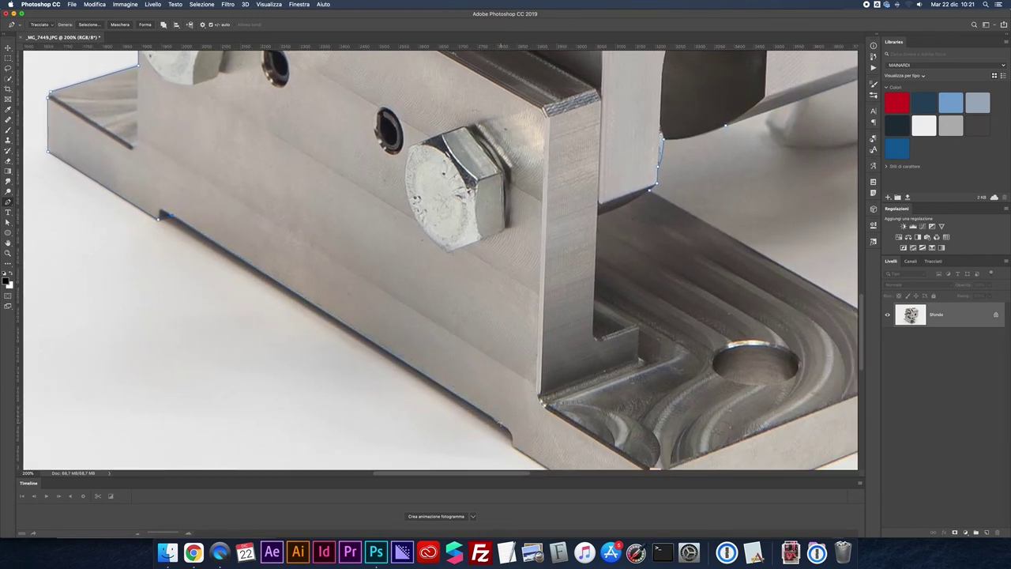
Trace the base's bottom edge past the notch, round its corner and climb the right edge.
left_click(506, 426)
left_click(514, 435)
scroll(511, 452, "down", 5)
scroll(510, 451, "right", 5)
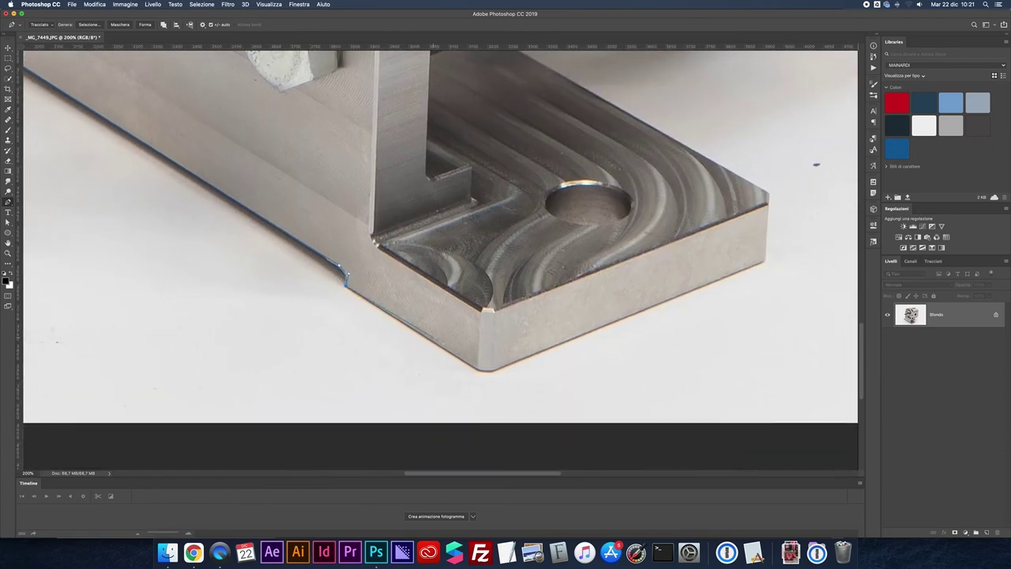
left_click(483, 369)
scroll(483, 369, "up", 1)
left_click_drag(478, 377, 465, 382)
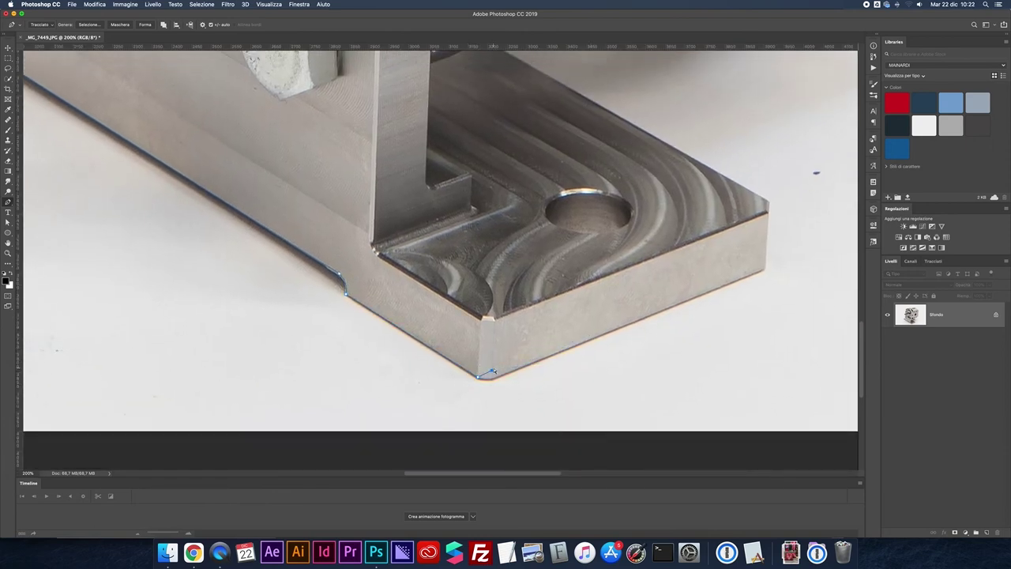
left_click(485, 376, "alt")
left_click(767, 269)
left_click(769, 206)
scroll(767, 204, "up", 5)
scroll(767, 204, "right", 3)
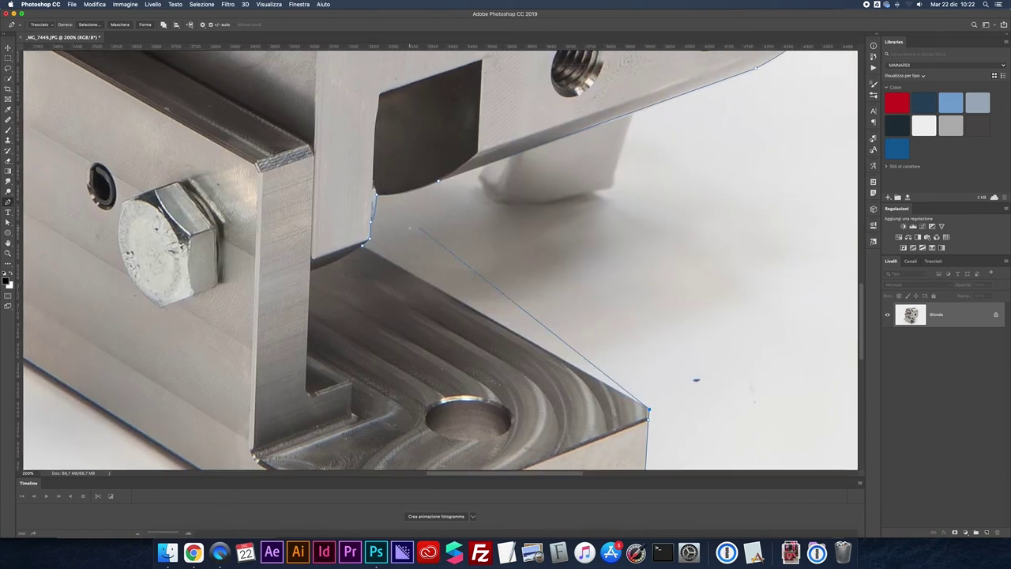
Convert the outline path to a selection, fit the image on screen and mask the background.
right_click(338, 203)
left_click(357, 236)
key("Return")
key("super+minus")
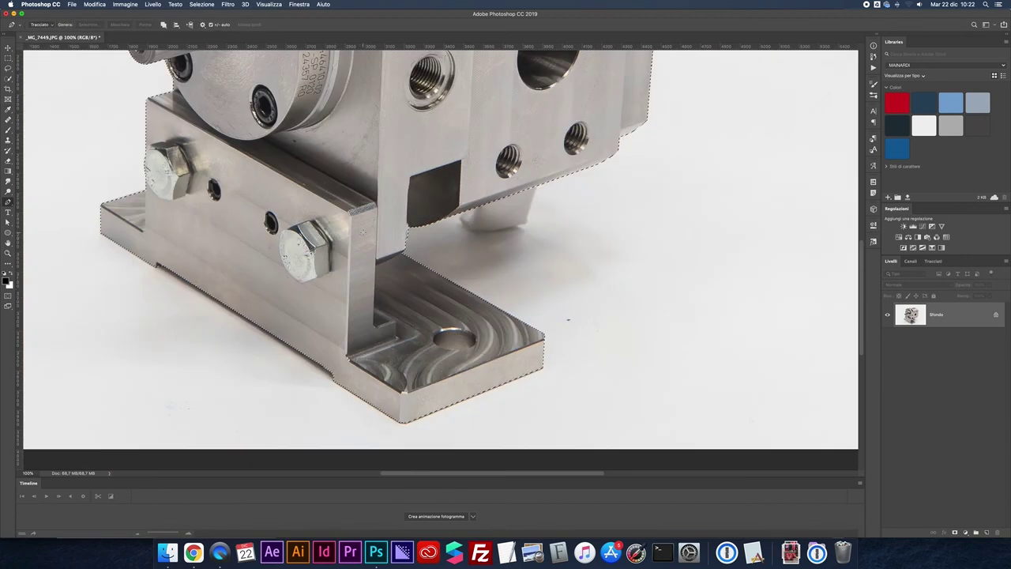
key("super+0")
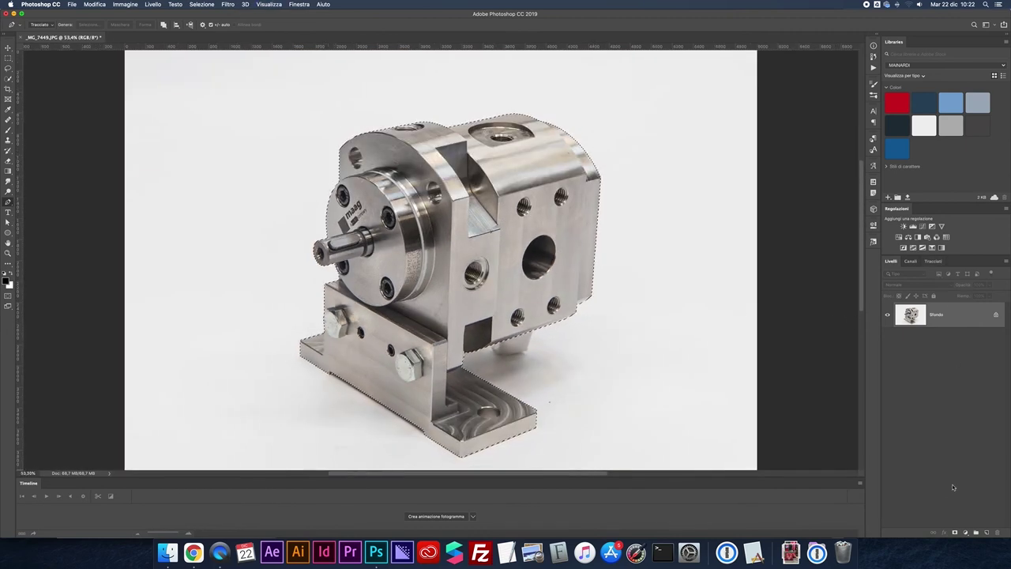
key("super+alt+m")
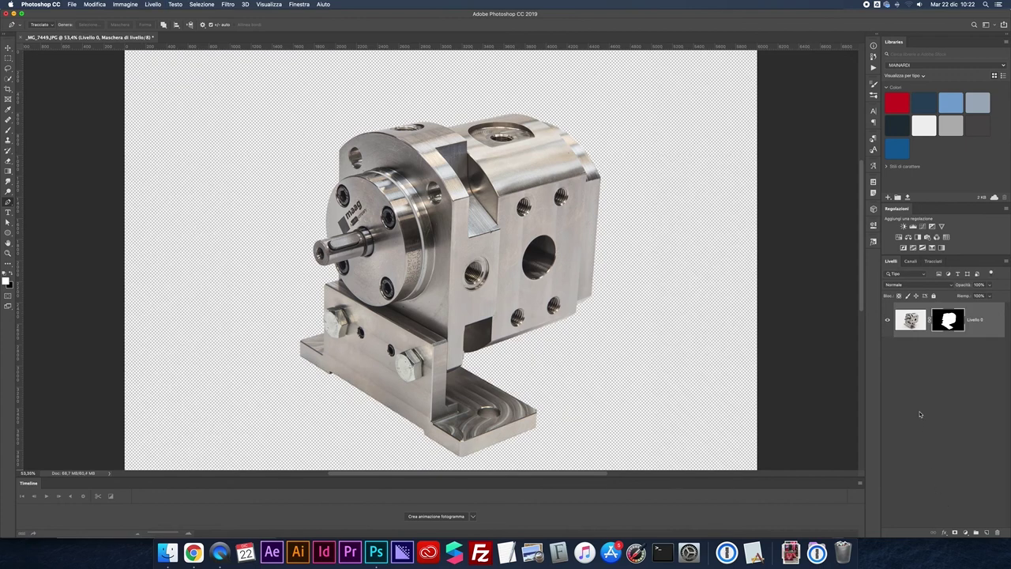
Try a solid colour fill layer, cancel it, and flatten the image onto white.
left_click(964, 533)
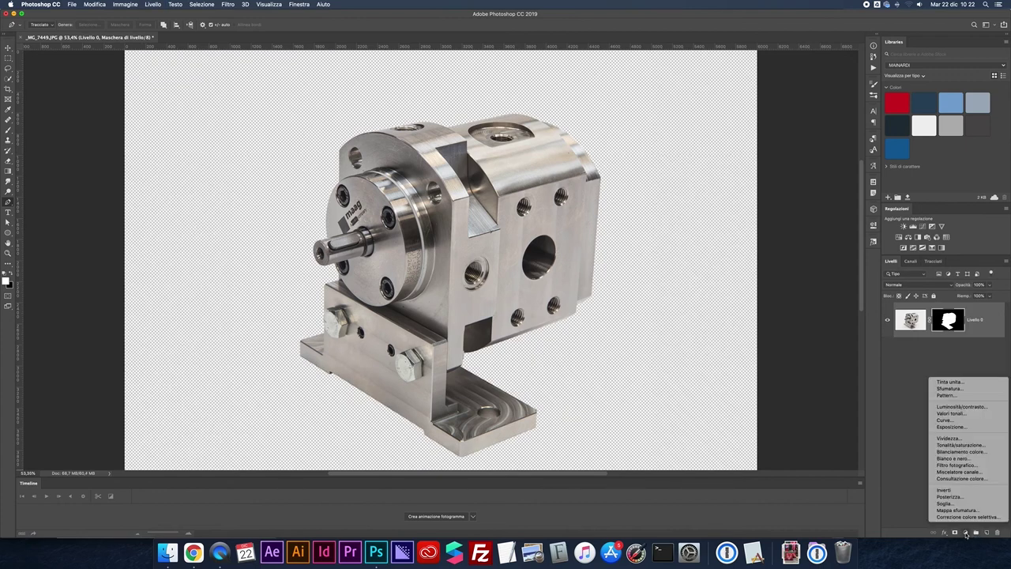
left_click(952, 383)
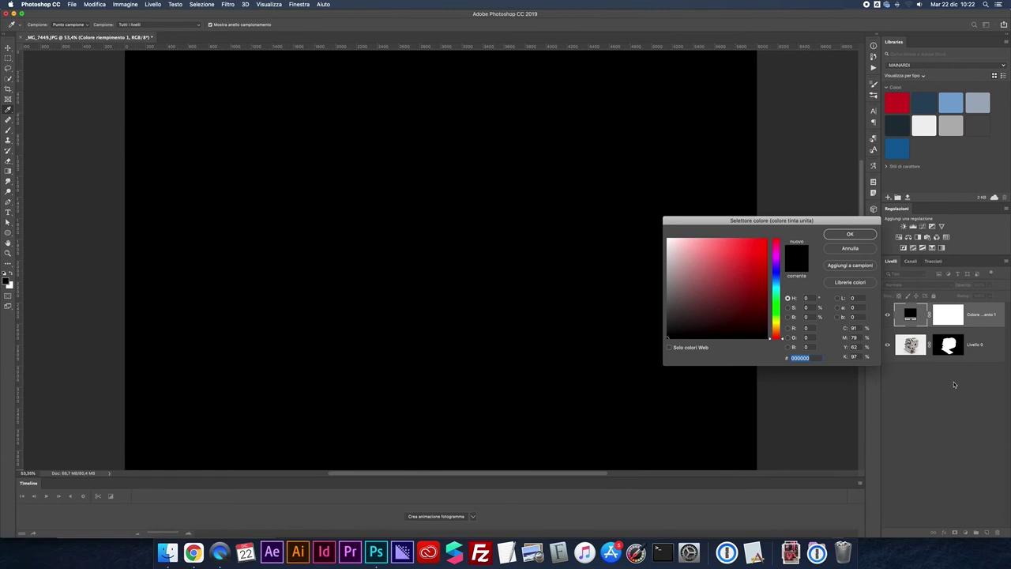
left_click(849, 248)
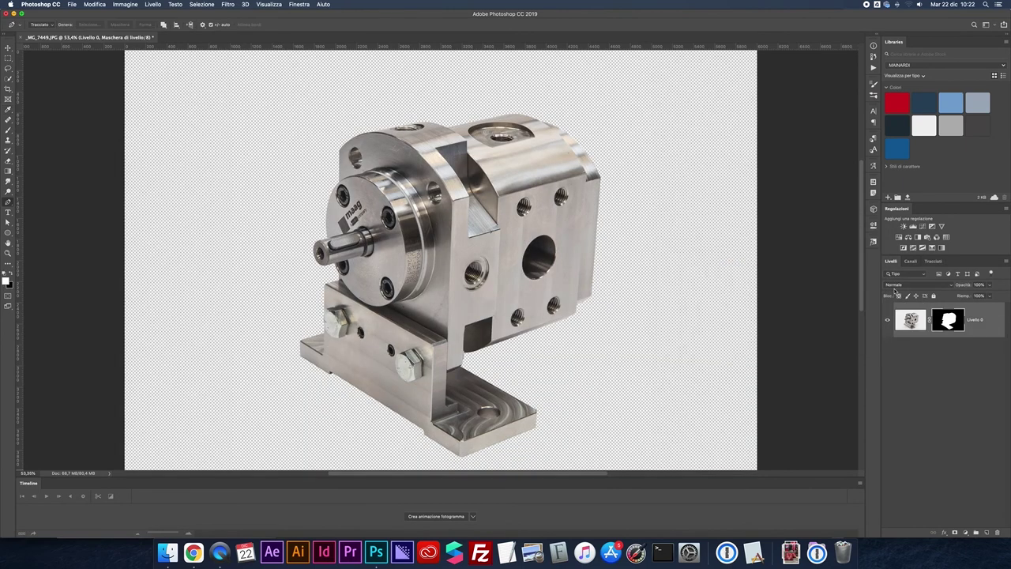
left_click(1005, 261)
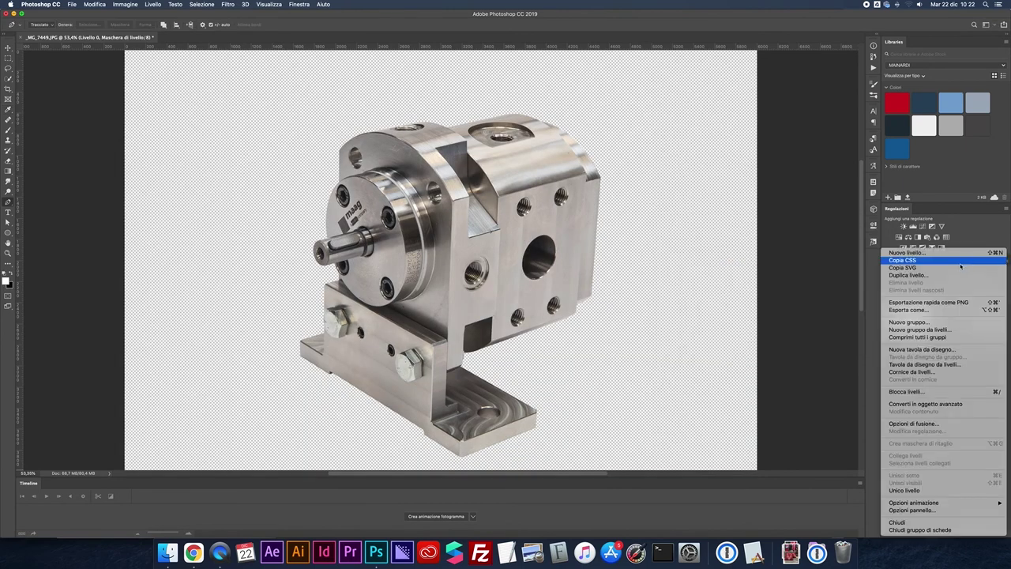
left_click(904, 489)
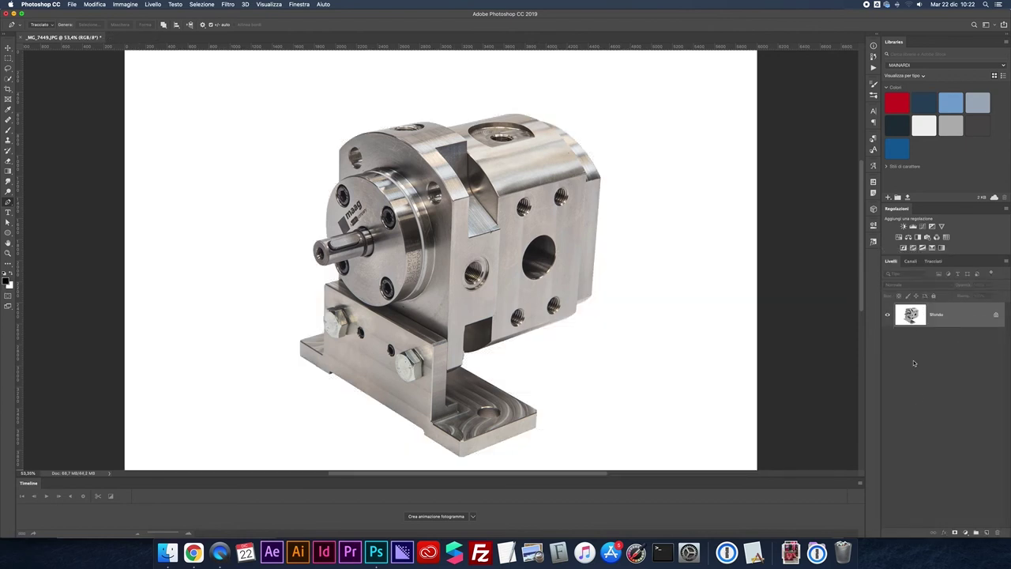
Save the pump's work path as a named path and set it as the clipping path.
left_click(933, 261)
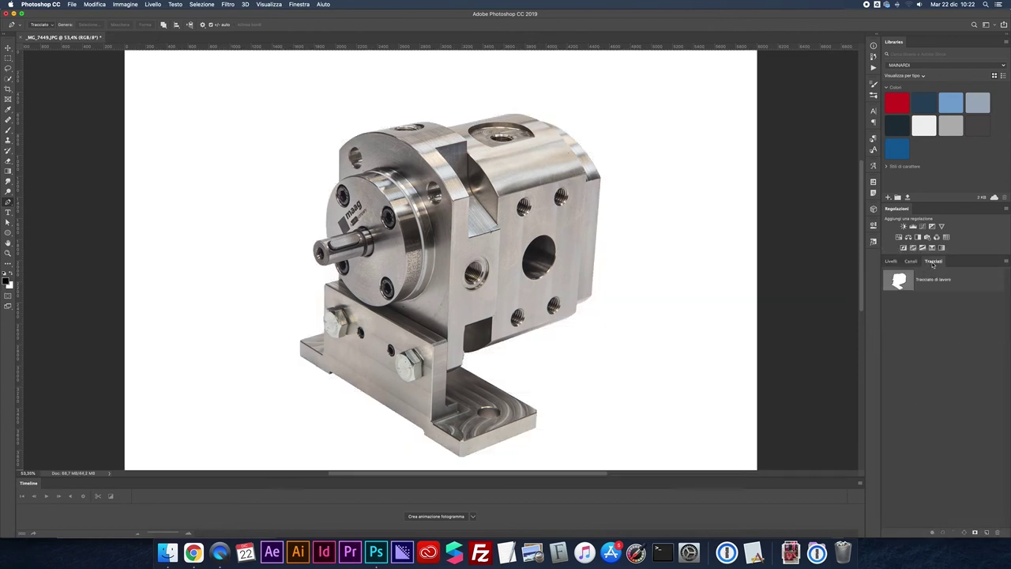
left_click(898, 281)
left_click(1003, 263)
left_click(934, 265)
key("Return")
left_click(1004, 263)
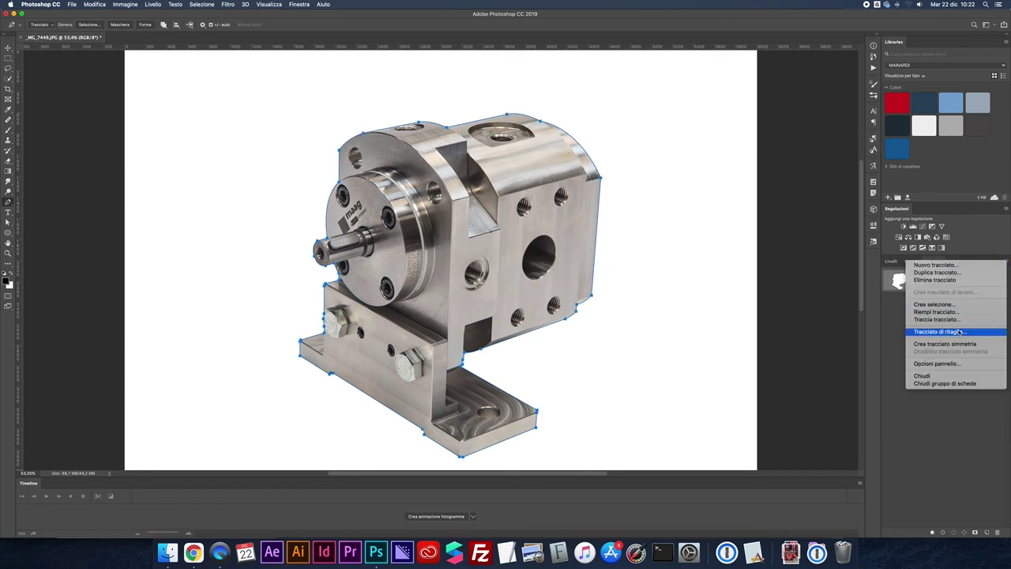
left_click(952, 330)
key("Return")
left_click(891, 261)
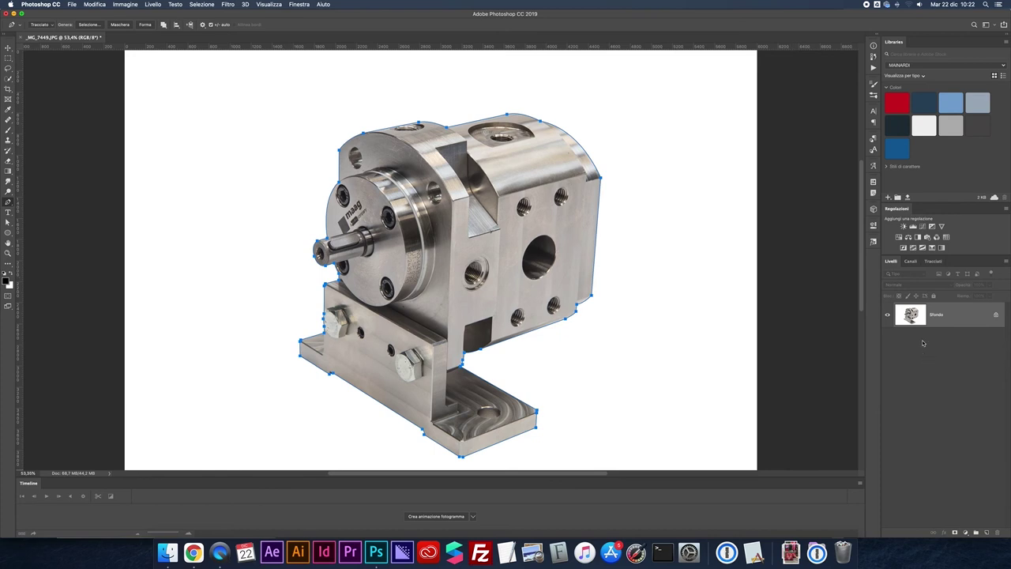
Save the image under a new name as a JPEG at maximum quality 12.
key("super+shift+s")
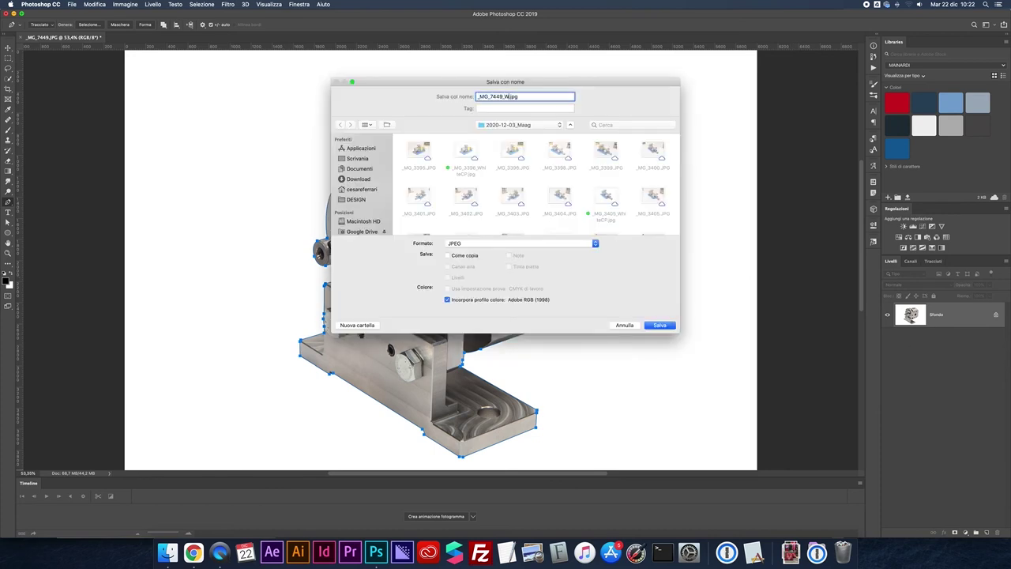
key("Return")
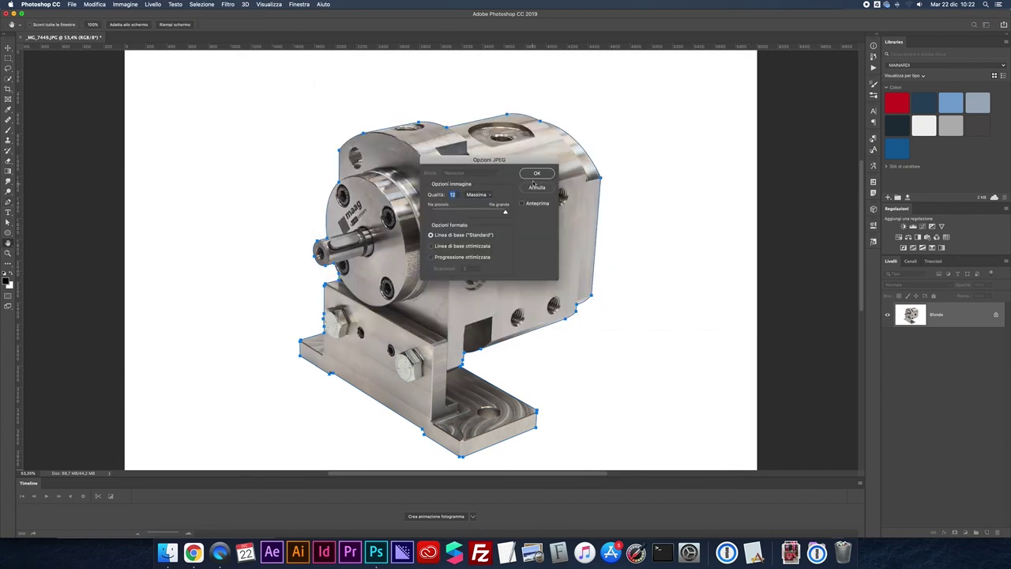
left_click(536, 175)
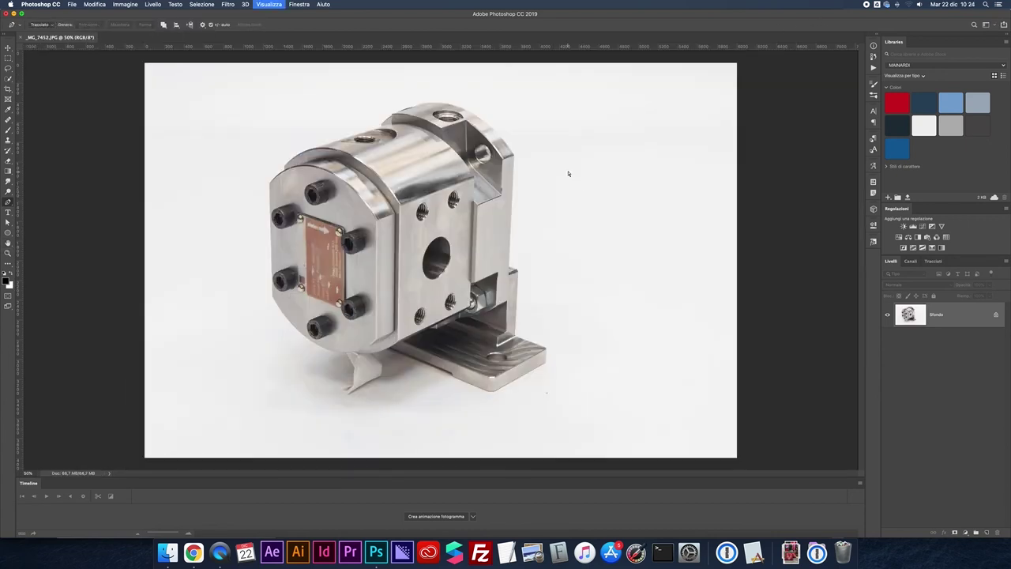
At 200% zoom, pen-trace the second pump's right edge down around the bracket to the base.
key("super+plus")
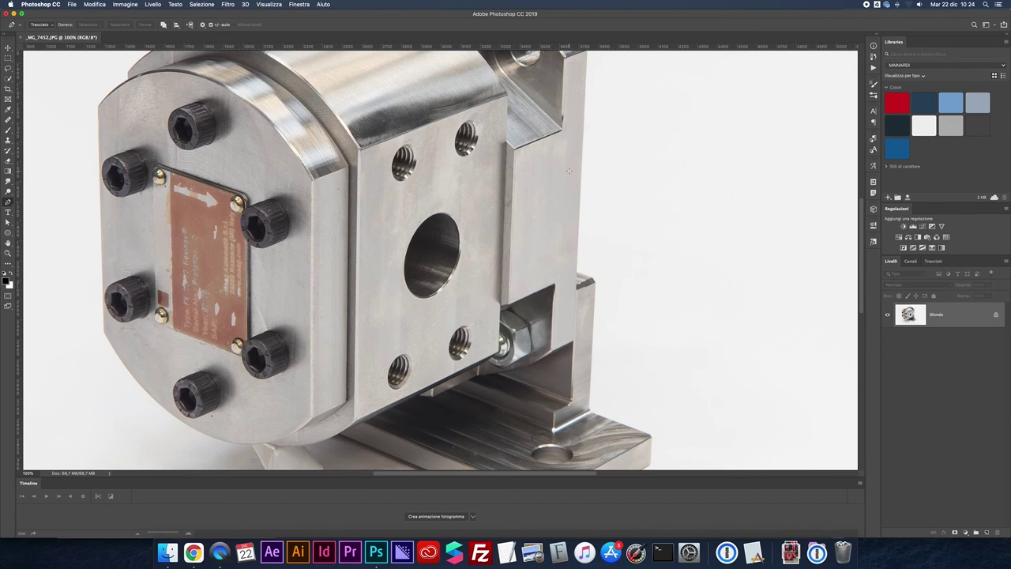
scroll(581, 166, "up", 3)
key("super+plus")
scroll(589, 163, "right", 3)
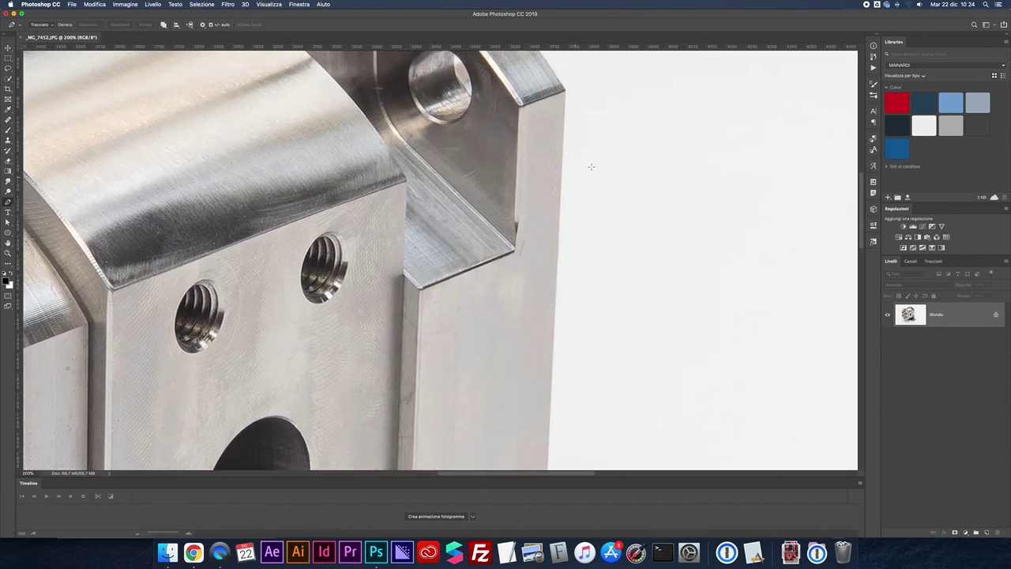
left_click(552, 90)
scroll(535, 151, "down", 5)
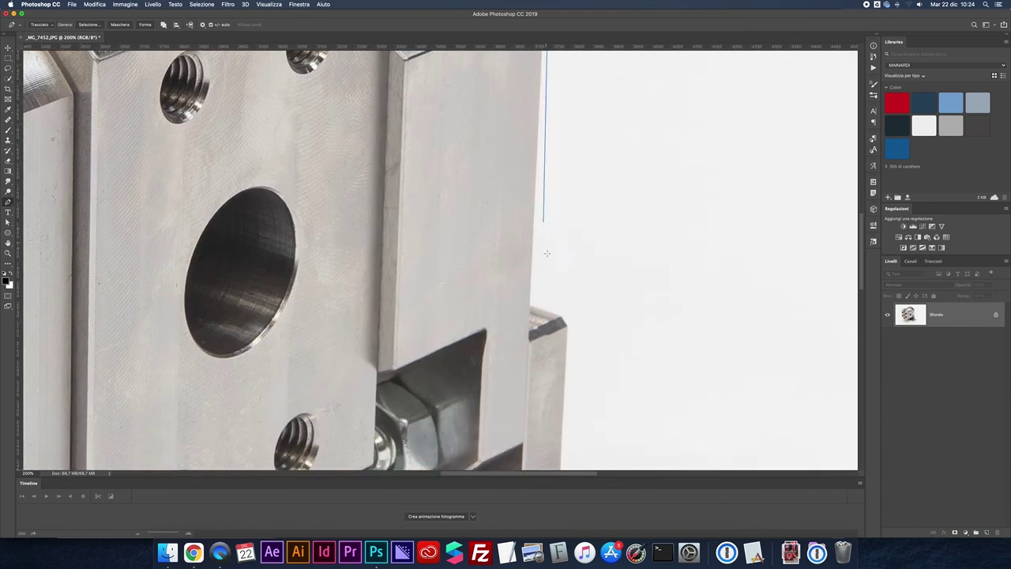
left_click(529, 306)
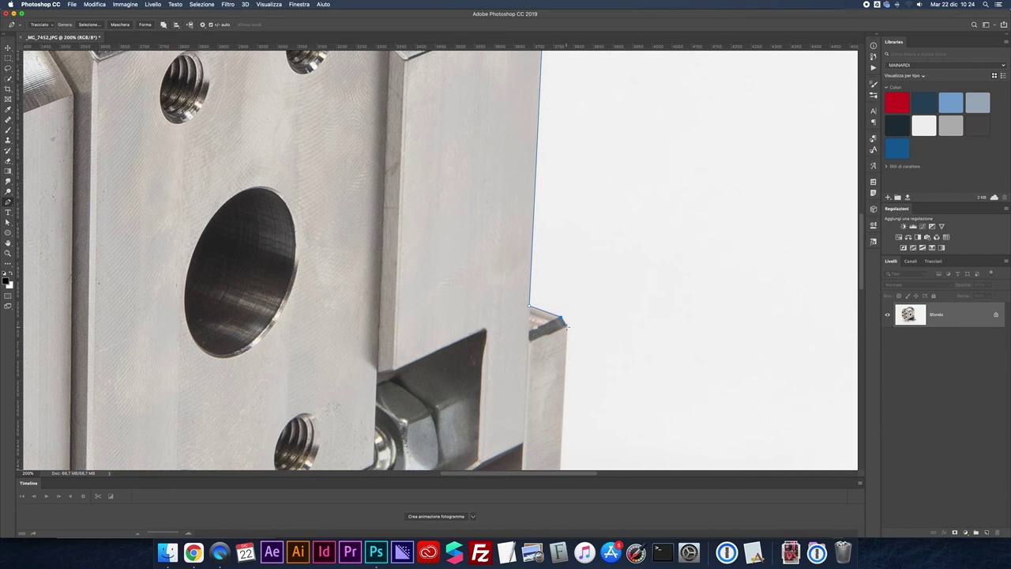
scroll(580, 311, "down", 4)
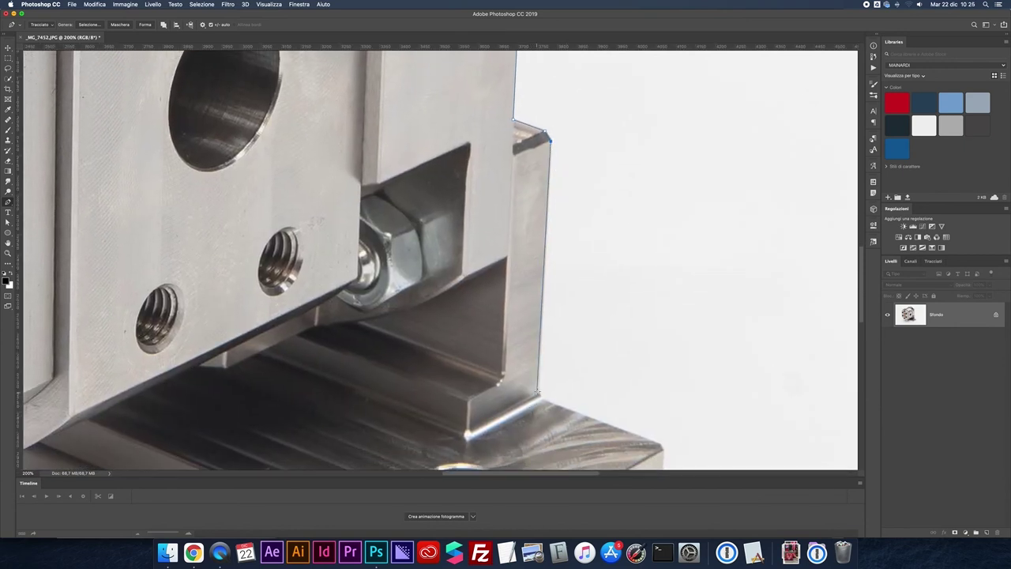
left_click(537, 389)
left_click(544, 400)
left_click(662, 445)
Continue the path around the base's back and front corners and along its bottom edge.
scroll(672, 440, "down", 5)
scroll(672, 440, "right", 1)
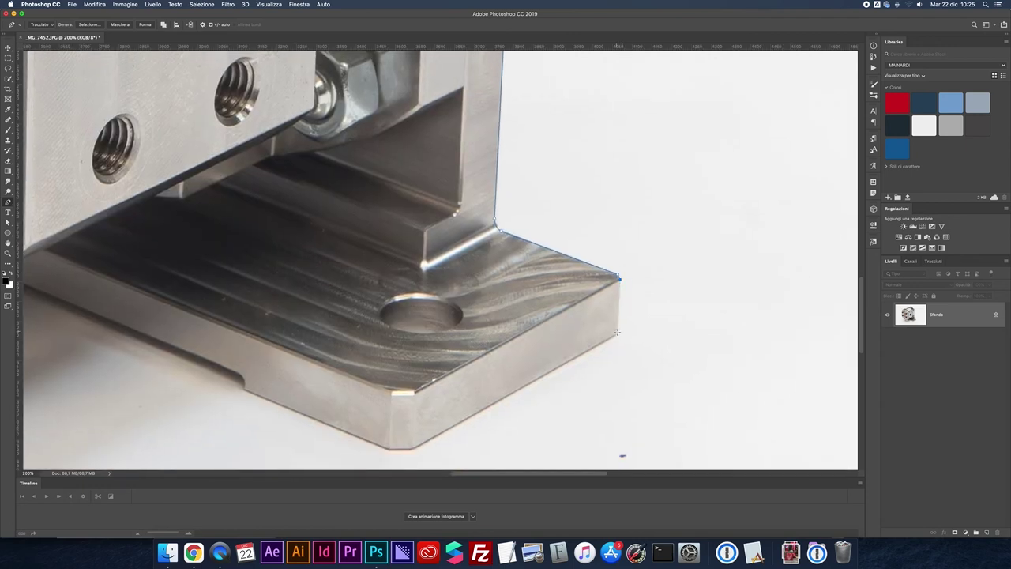
left_click_drag(605, 340, 599, 343)
scroll(411, 448, "up", 1)
left_click(410, 447)
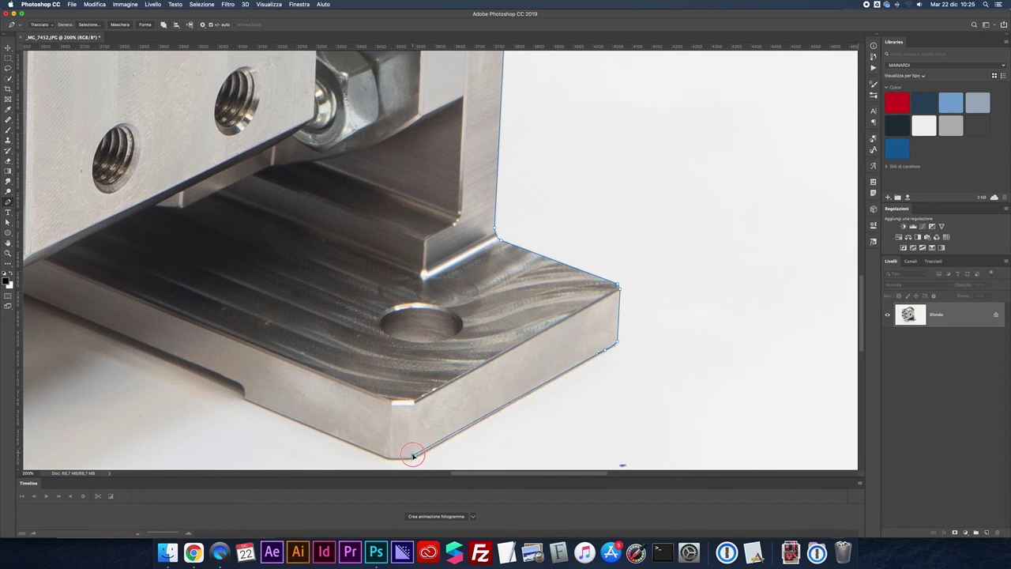
left_click(410, 456)
scroll(316, 421, "left", 5)
scroll(316, 421, "up", 1)
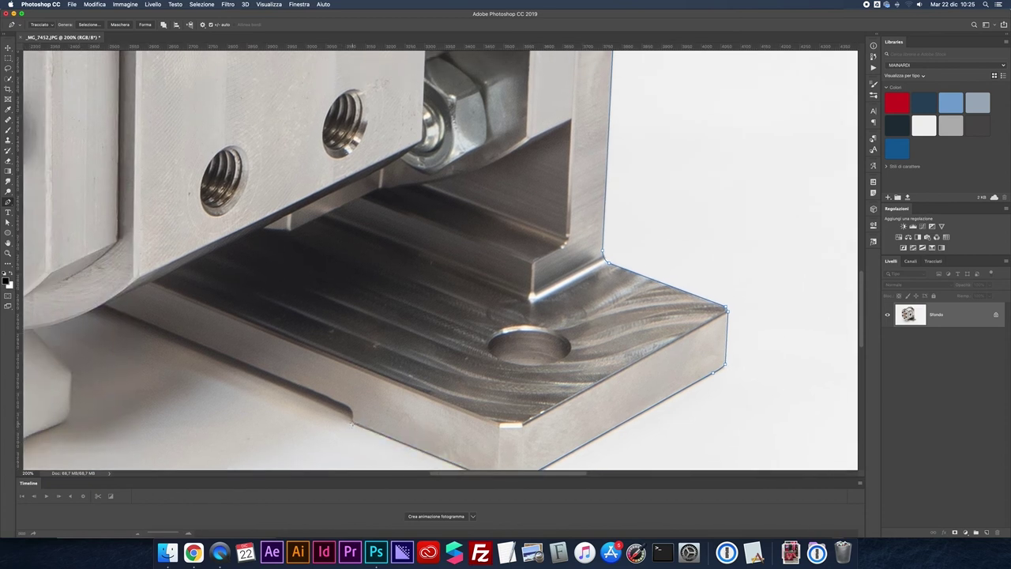
left_click_drag(345, 405, 334, 399)
scroll(137, 275, "left", 10)
key("super+plus")
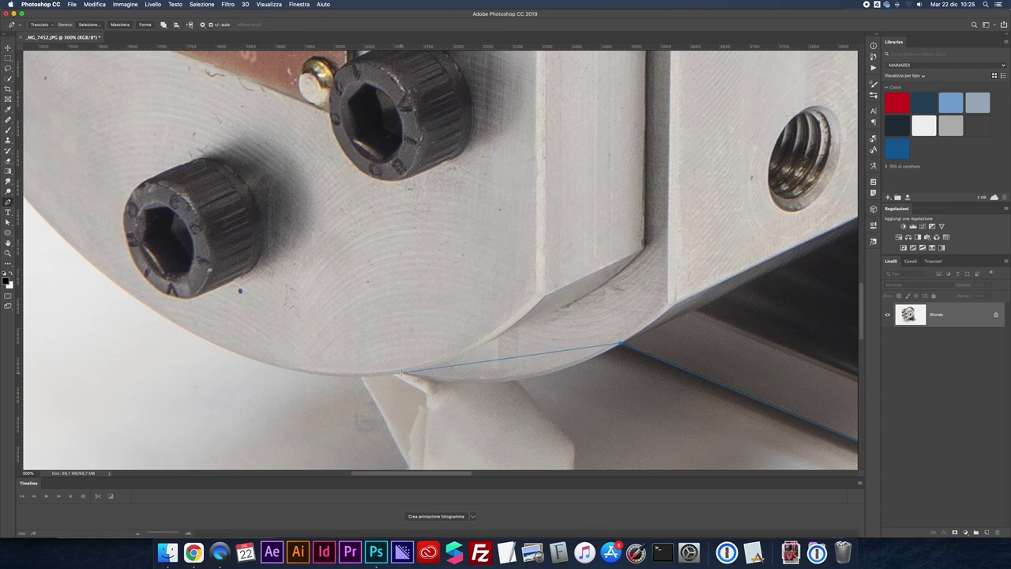
Curve the path along the rounded flange, the pump's lower edge and up its rounded end.
mouse_move(400, 372)
left_mouse_down()
mouse_move(271, 341)
mouse_move(210, 360)
left_mouse_up()
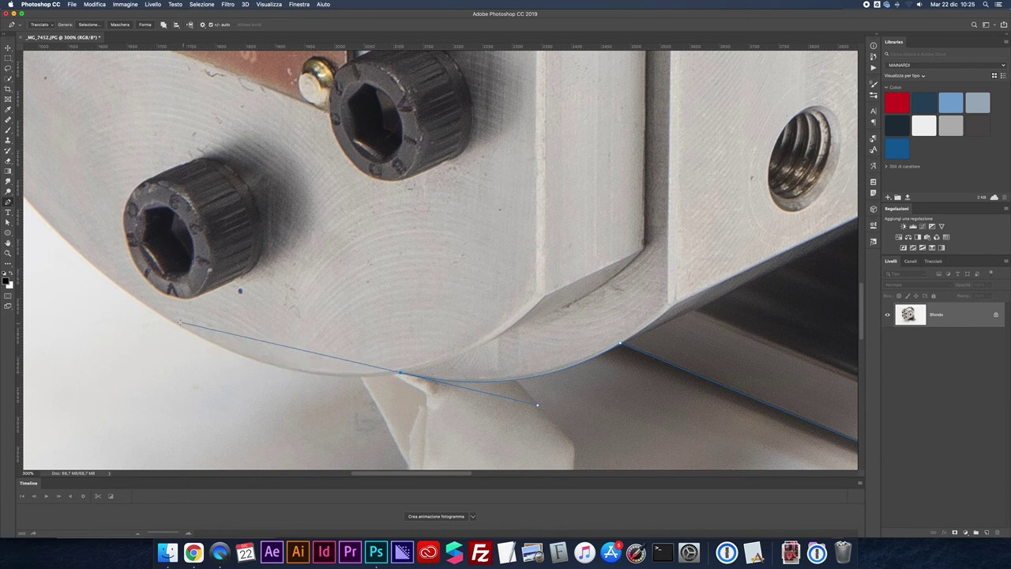
mouse_move(173, 322)
left_mouse_down()
mouse_move(63, 271)
mouse_move(52, 250)
left_mouse_up()
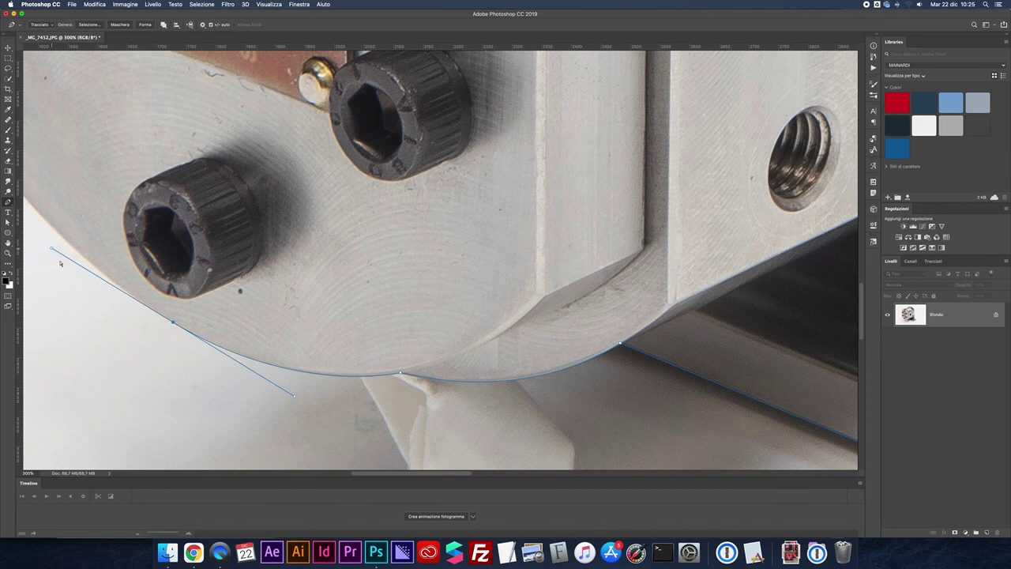
key("super+minus")
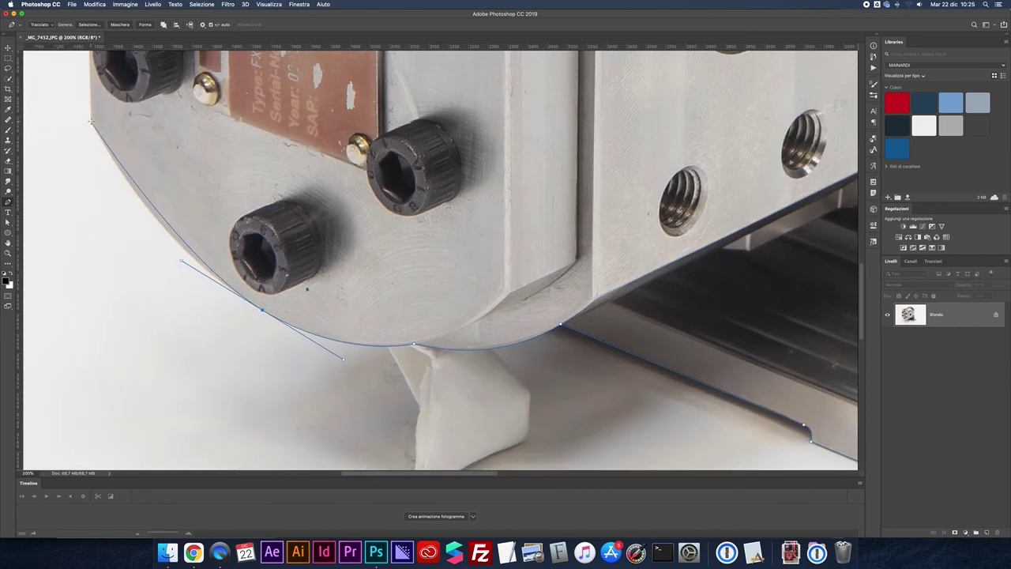
mouse_move(92, 121)
left_mouse_down()
mouse_move(188, 260)
mouse_move(161, 261)
mouse_move(147, 242)
mouse_move(255, 286)
left_mouse_up()
scroll(188, 261, "up", 3)
key("super+minus")
key("super+minus")
Trace the upper metal edge and flange top with curved and corner anchors toward the raised block.
scroll(253, 284, "up", 5)
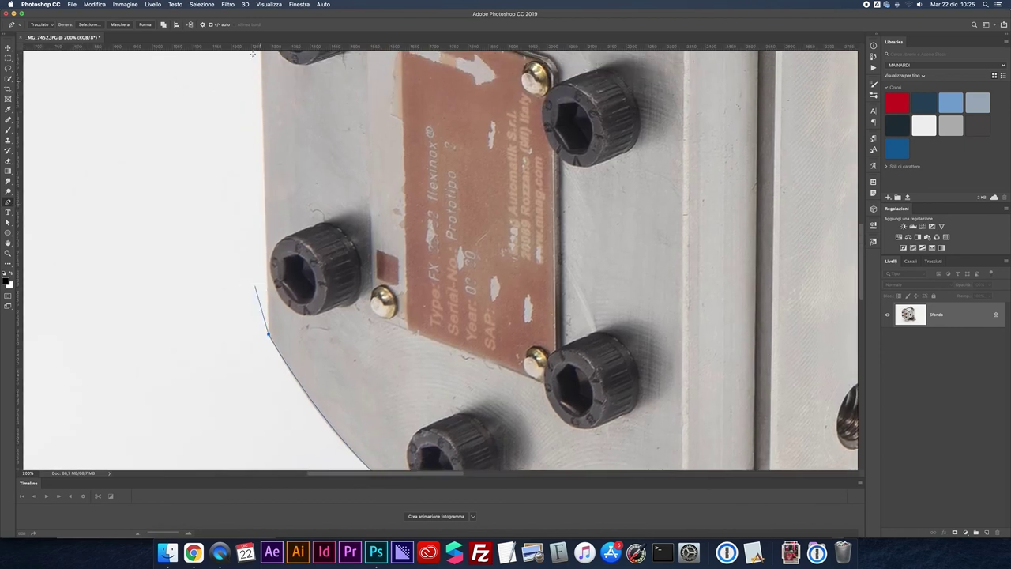
scroll(255, 286, "up", 3)
scroll(261, 300, "up", 3)
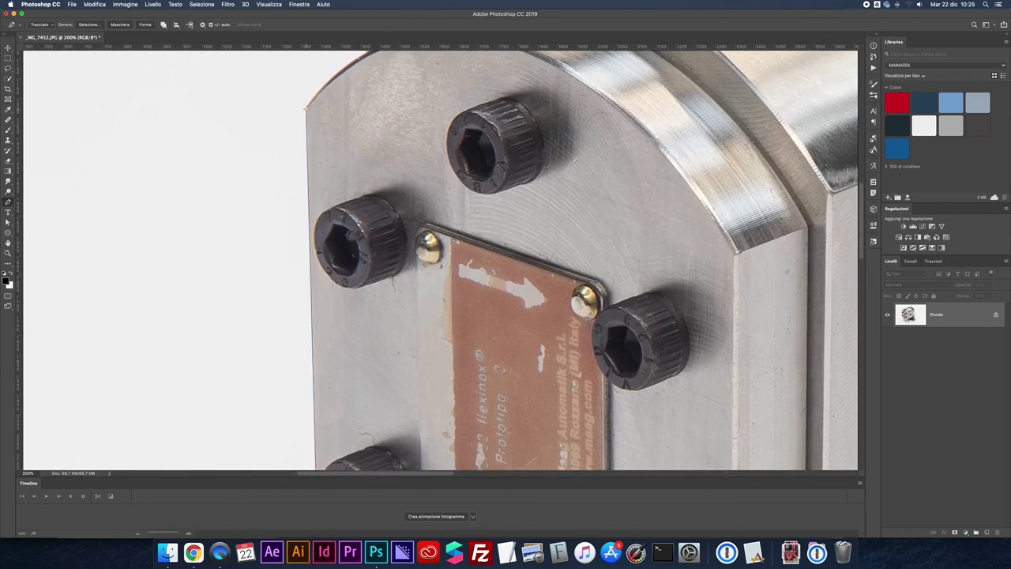
scroll(307, 110, "up", 2)
scroll(305, 198, "up", 3)
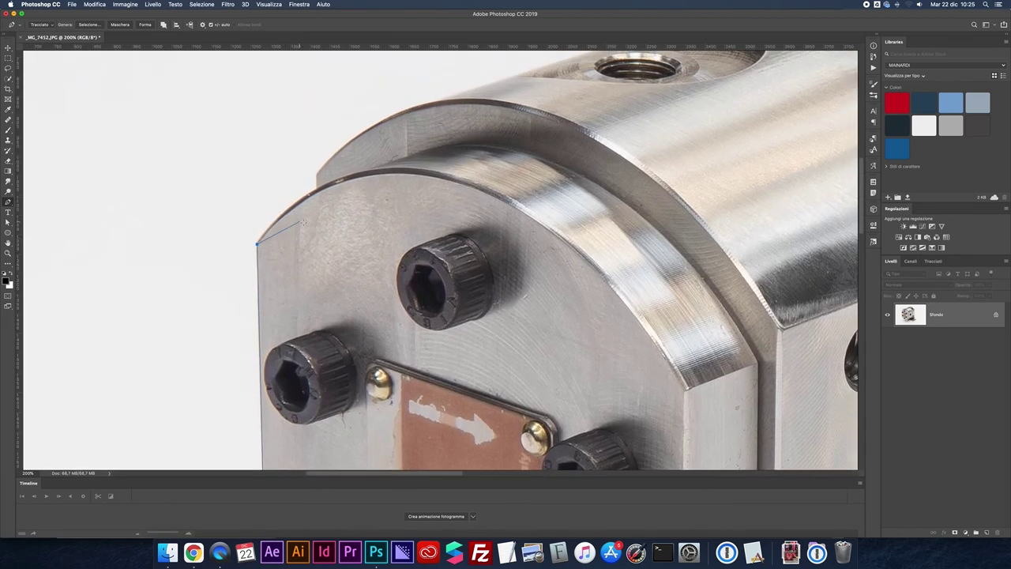
left_click_drag(317, 187, 355, 171)
left_click_drag(416, 105, 482, 88)
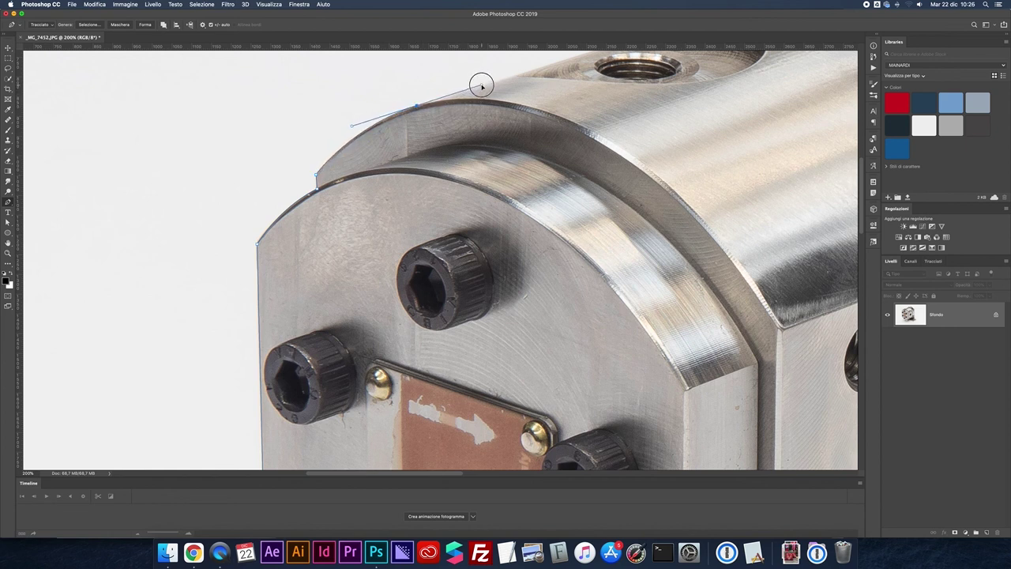
left_click_drag(481, 88, 316, 244)
left_click(525, 172)
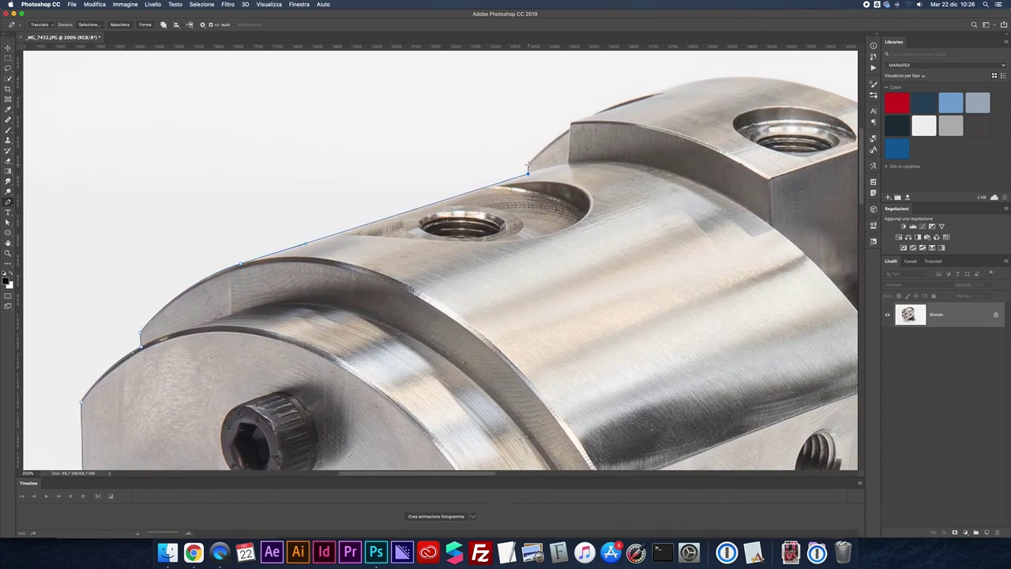
left_click_drag(570, 128, 591, 117)
Add a smooth anchor atop the rounded end and bring the pump's right side into the outline.
scroll(591, 117, "left", 1)
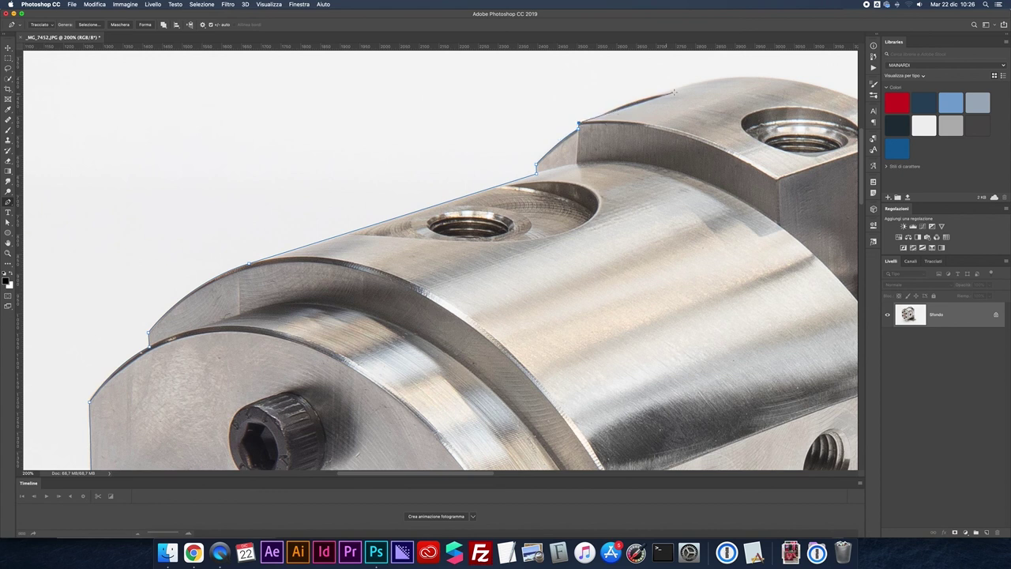
scroll(674, 93, "right", 5)
scroll(674, 92, "up", 3)
left_click_drag(542, 207, 598, 207)
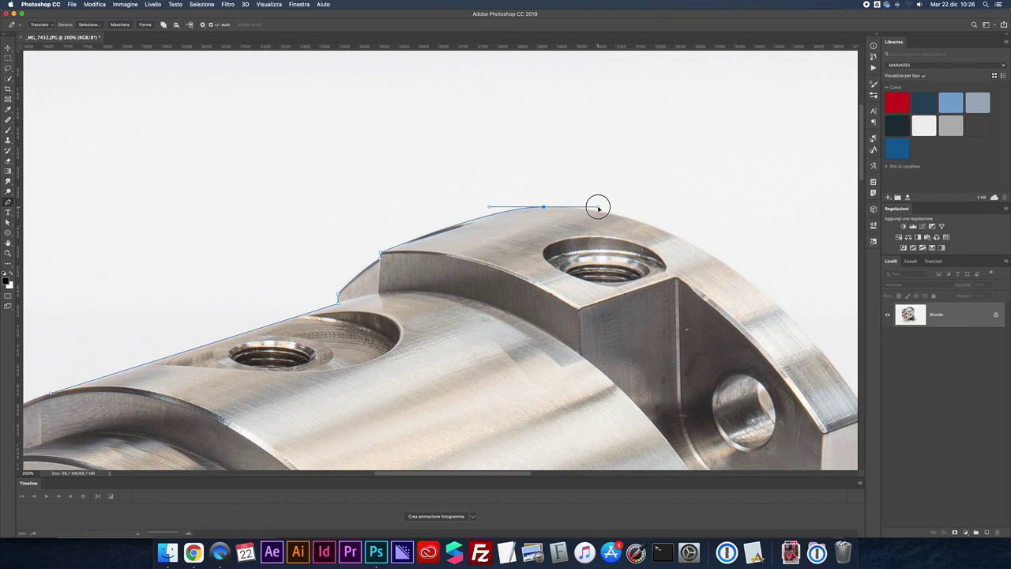
scroll(428, 198, "right", 5)
scroll(429, 198, "down", 1)
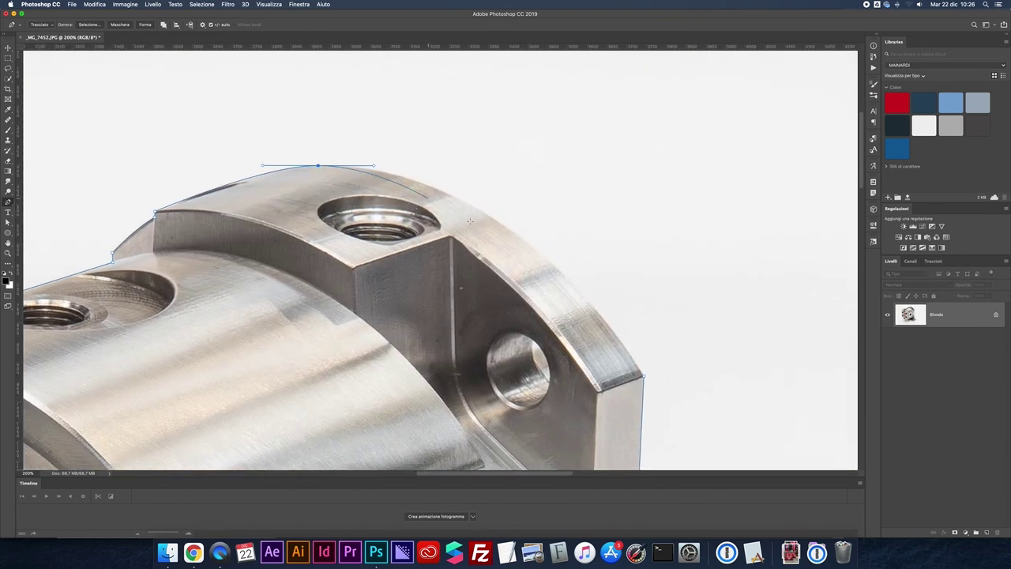
mouse_move(660, 378)
left_mouse_down()
mouse_move(609, 300)
mouse_move(645, 405)
mouse_move(696, 457)
mouse_move(717, 454)
left_mouse_up()
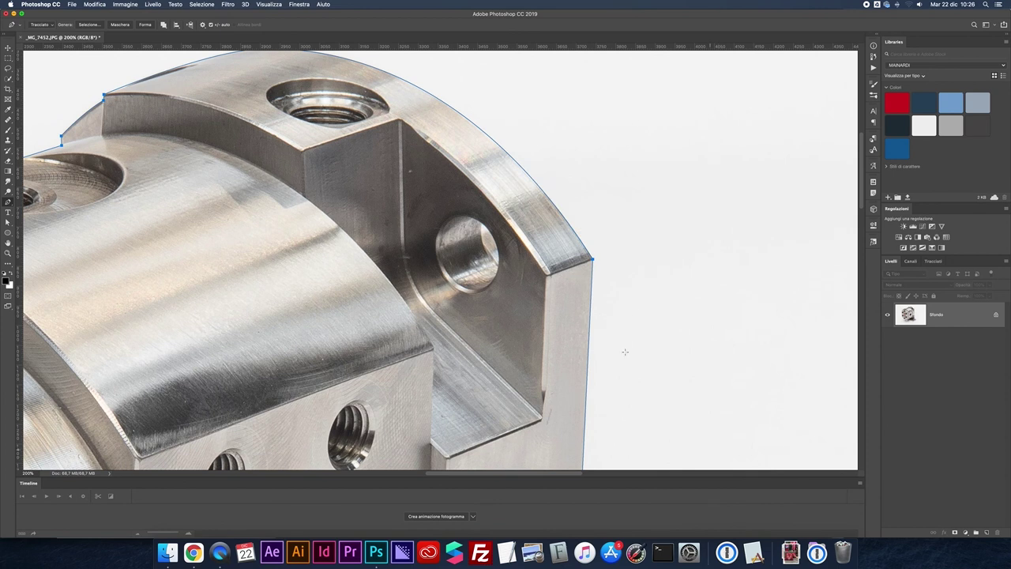
key("ctrl+minus")
key("ctrl+minus")
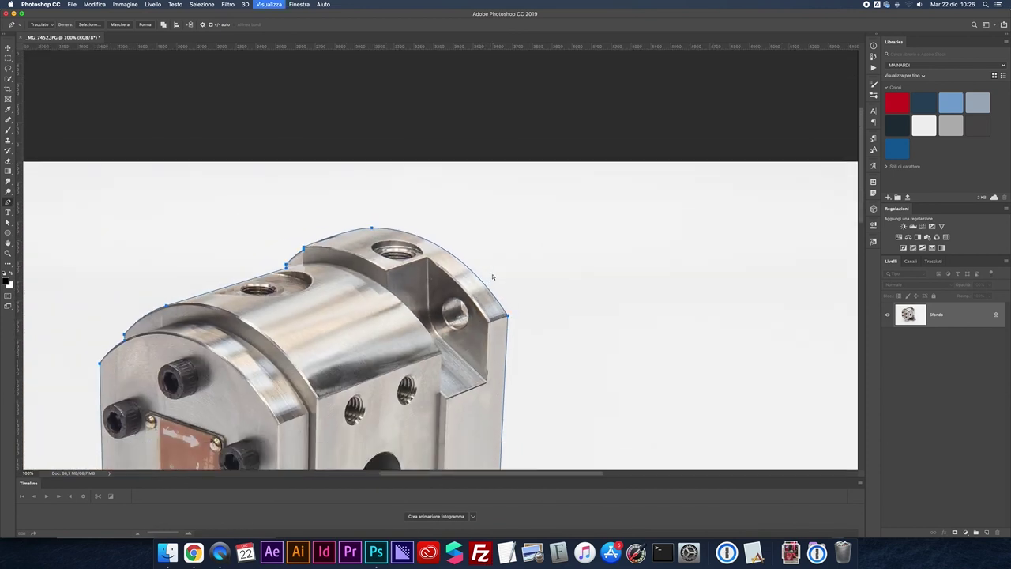
key("ctrl+minus")
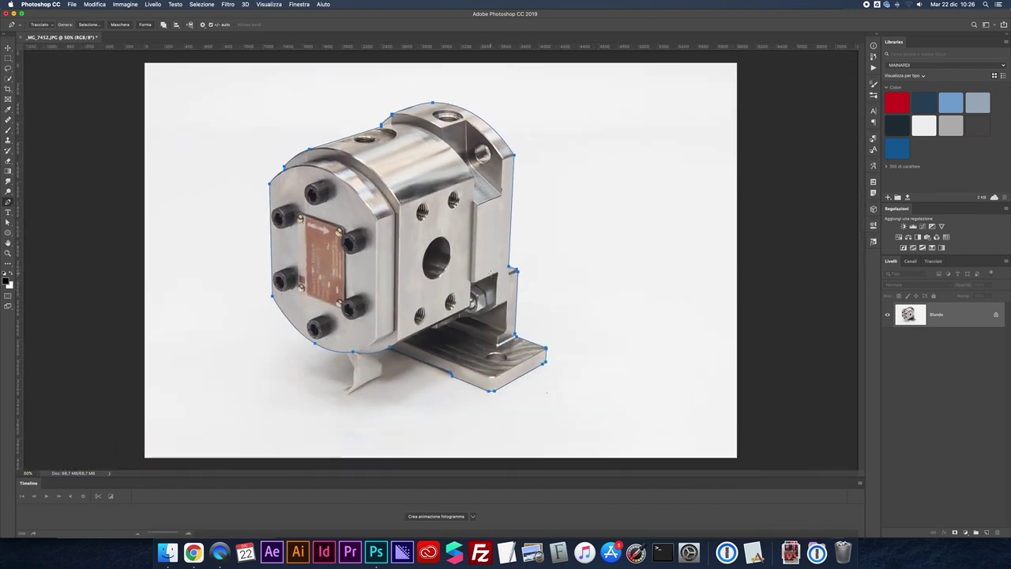
Save the second pump's work path as Tracciato1 in the Paths panel.
left_click(934, 260)
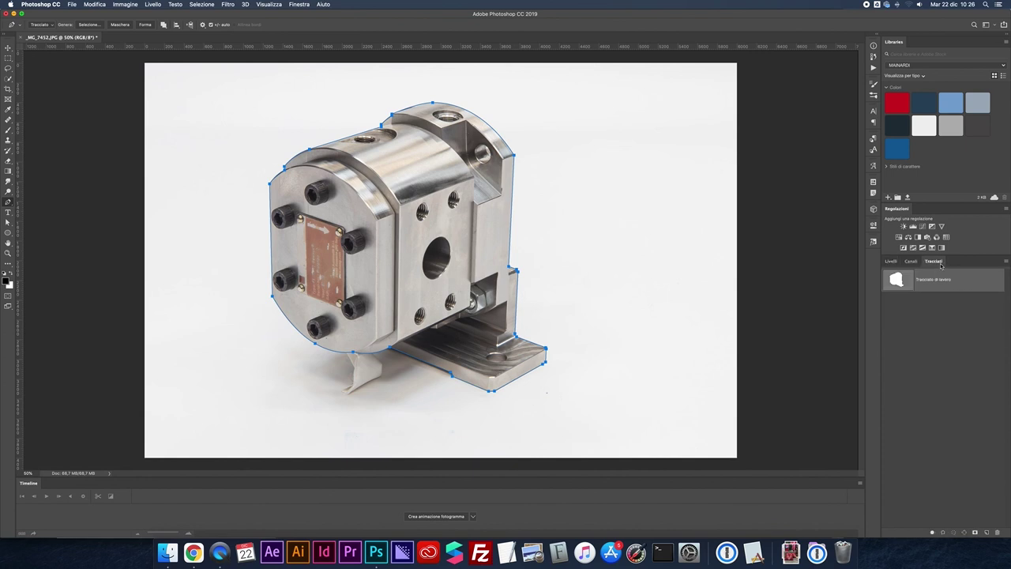
left_click(1007, 262)
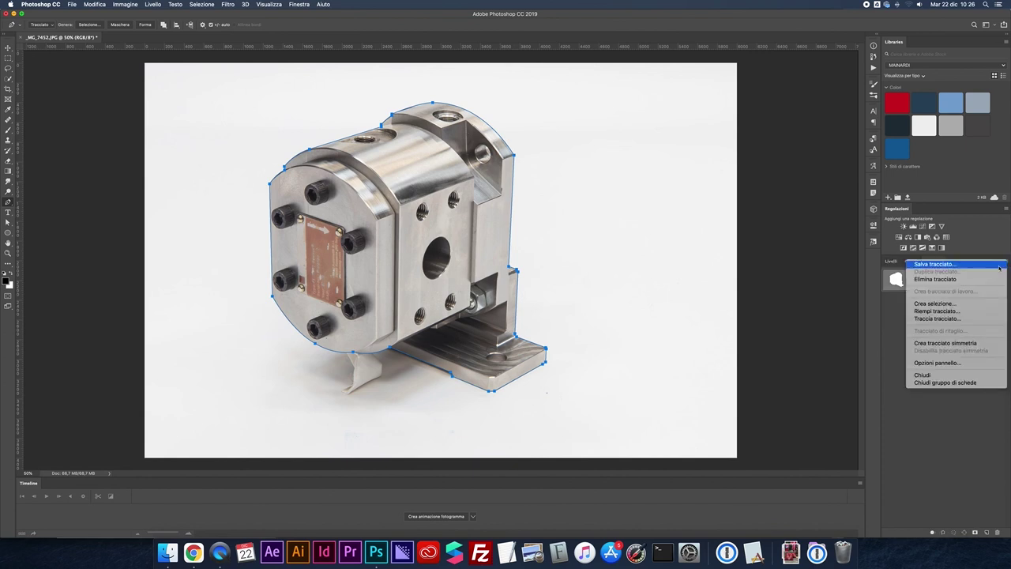
left_click(952, 266)
key("Return")
left_click(1007, 262)
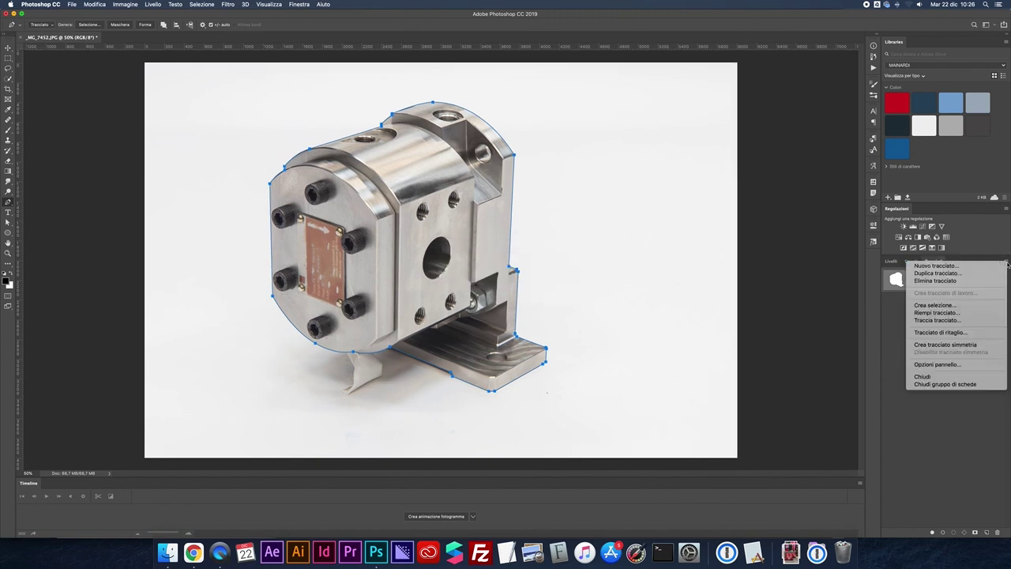
left_click(939, 332)
key("Return")
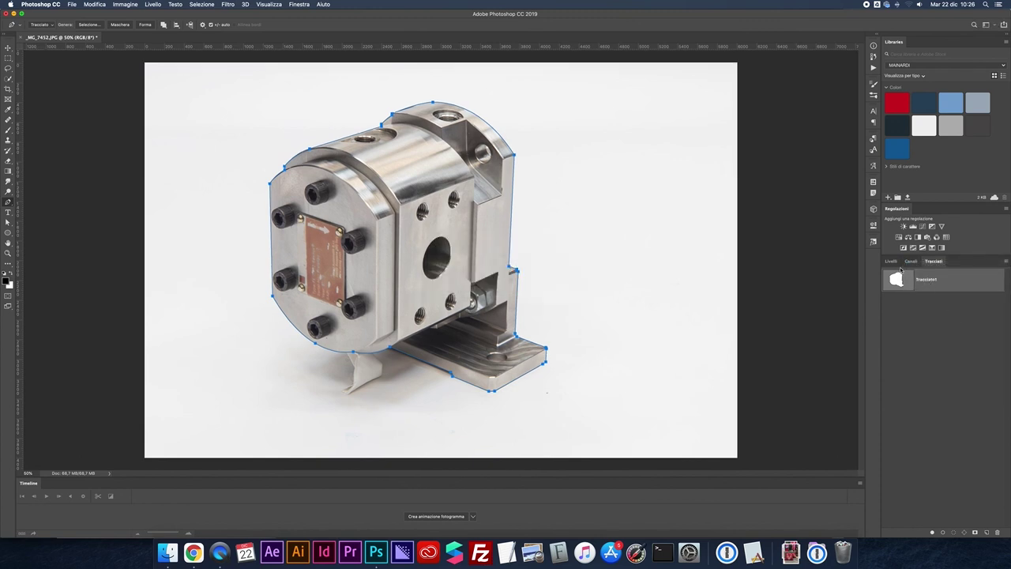
left_click(890, 261)
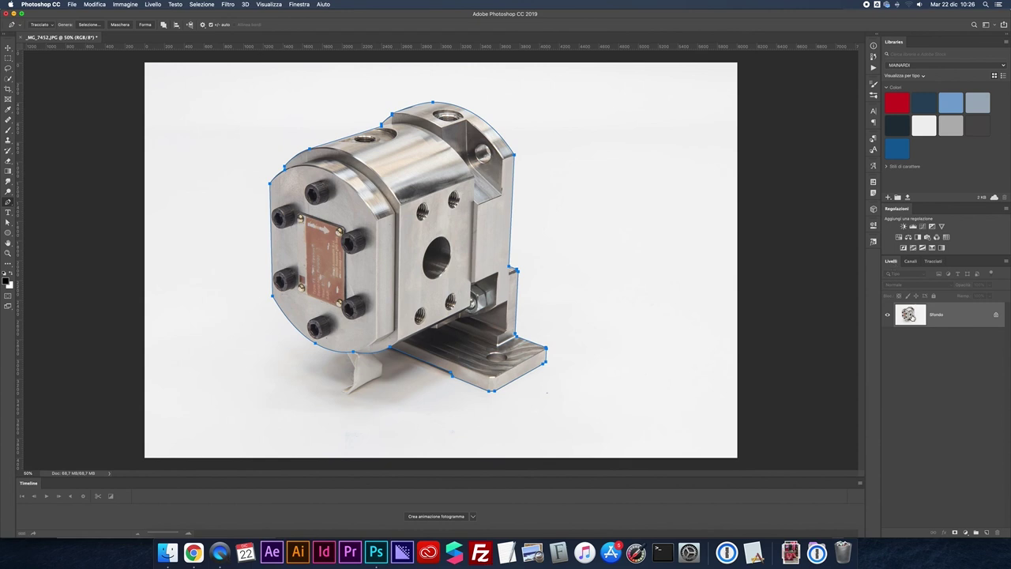
Turn the path into a selection, mask out the background, and flatten onto white.
right_click(456, 186)
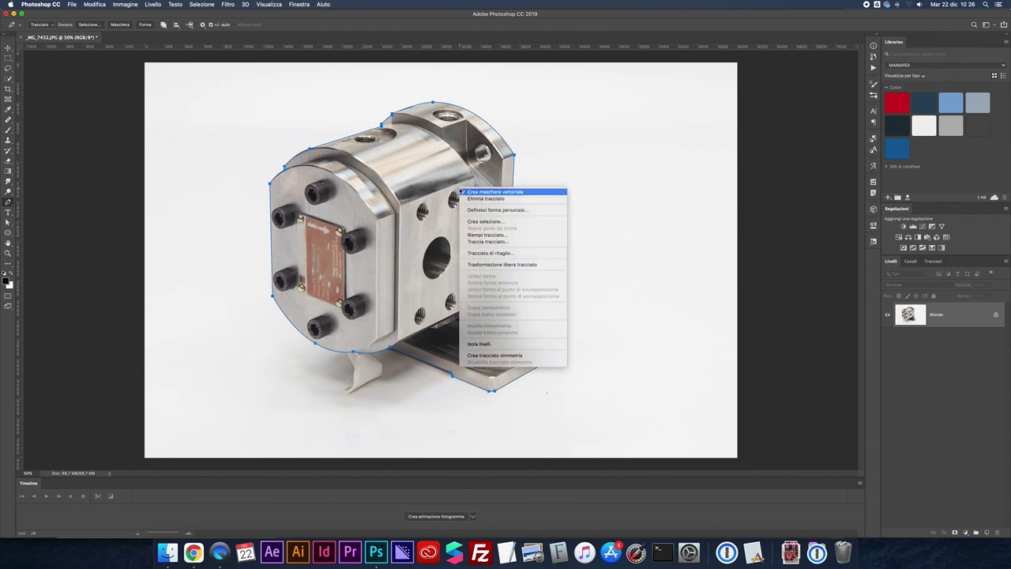
left_click(489, 227)
key("Return")
left_click(965, 532)
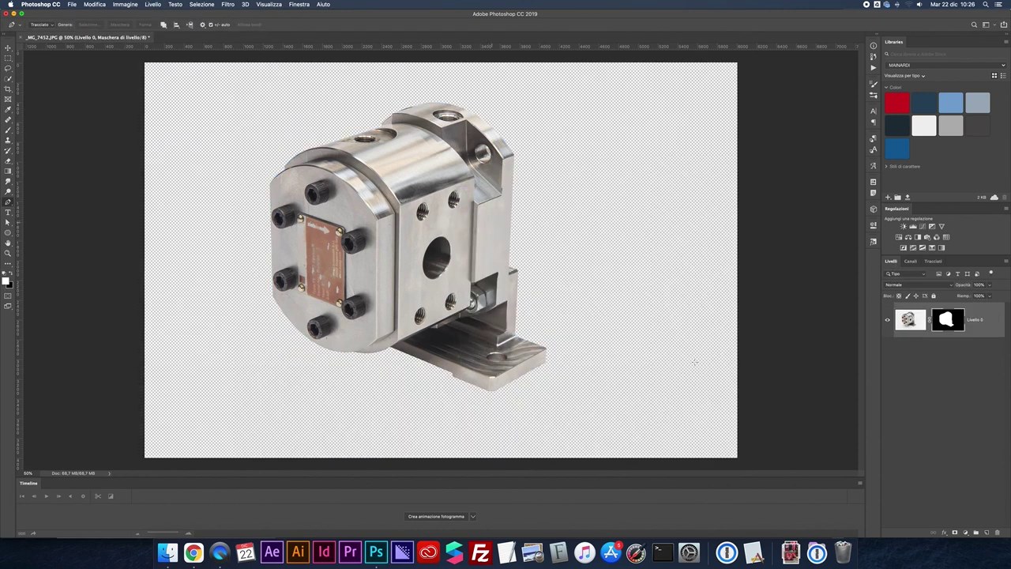
left_click(1006, 262)
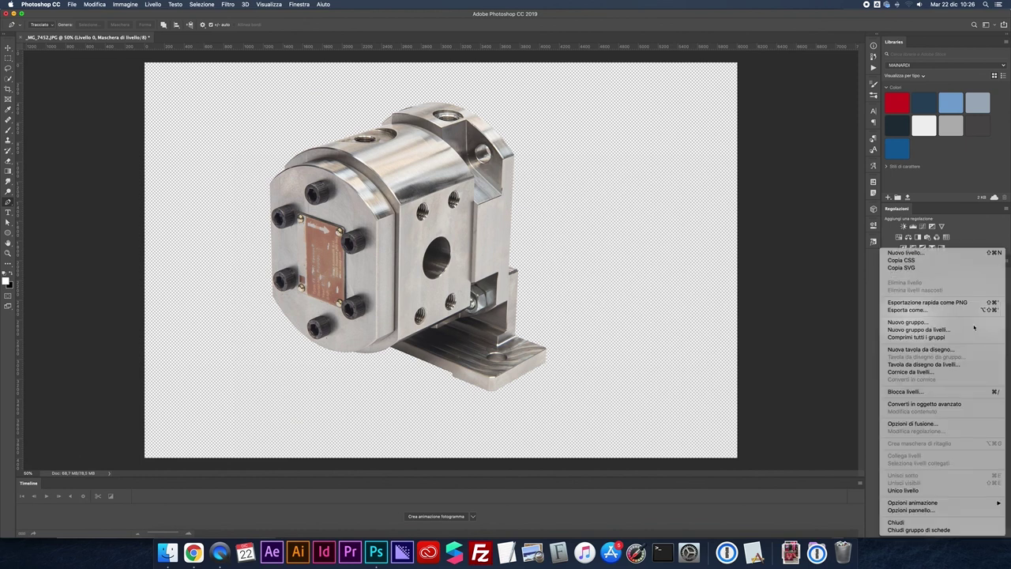
left_click(916, 490)
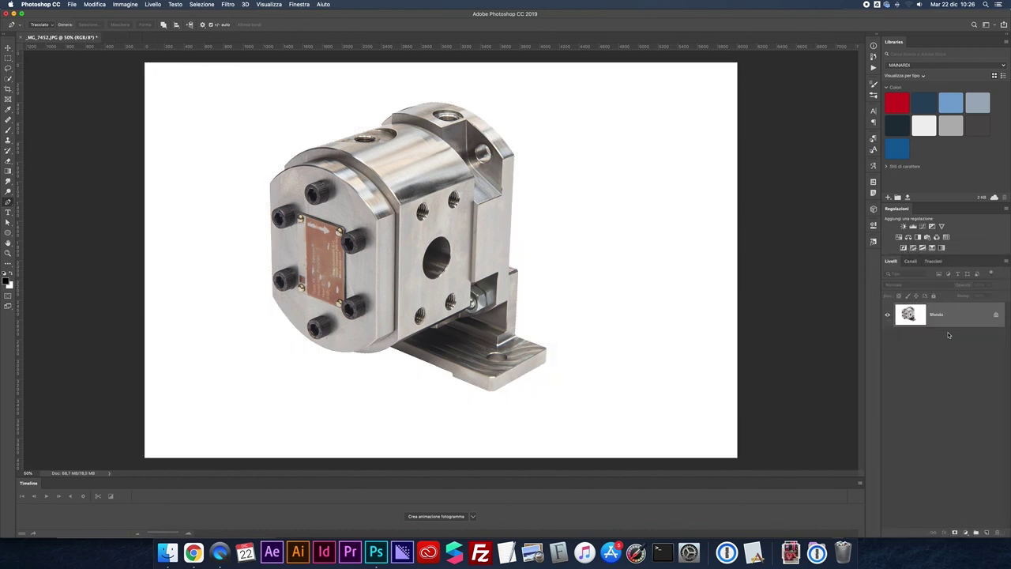
Set Tracciato1 as the clipping path of _MC_7452.JPG, then switch to the Move tool.
left_click(932, 261)
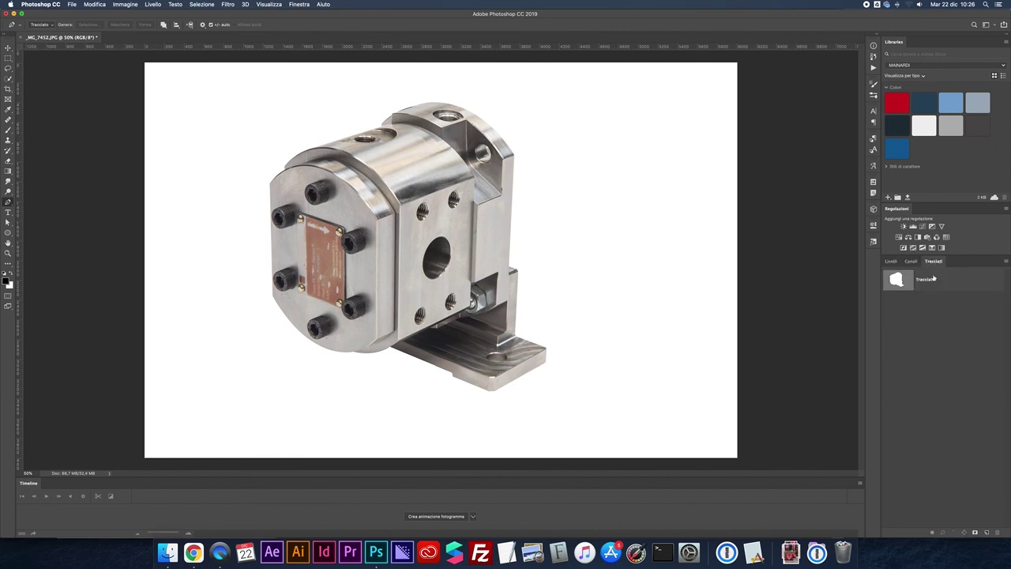
left_click(916, 281)
left_click(1005, 263)
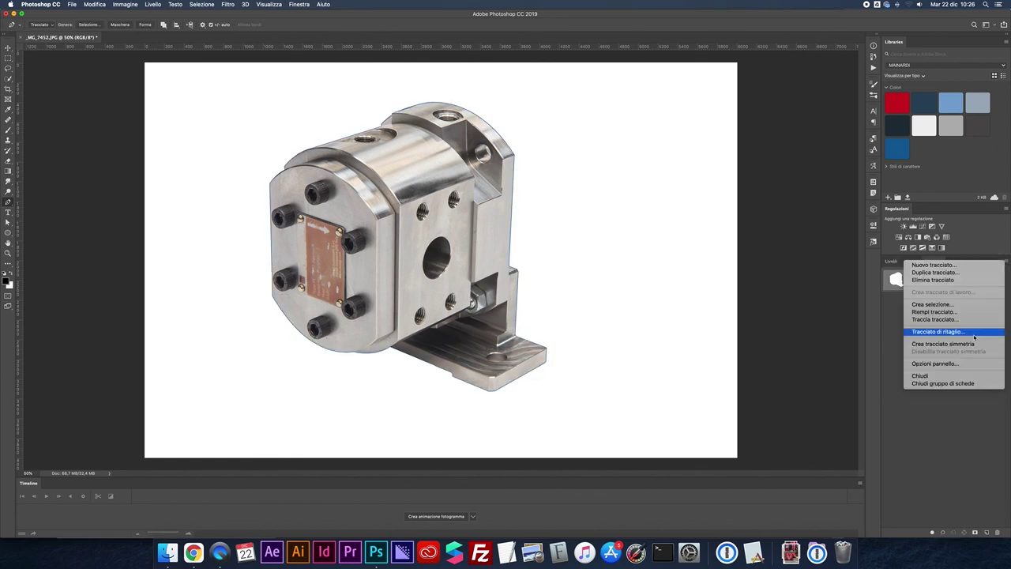
left_click(966, 333)
key("Return")
left_click(895, 261)
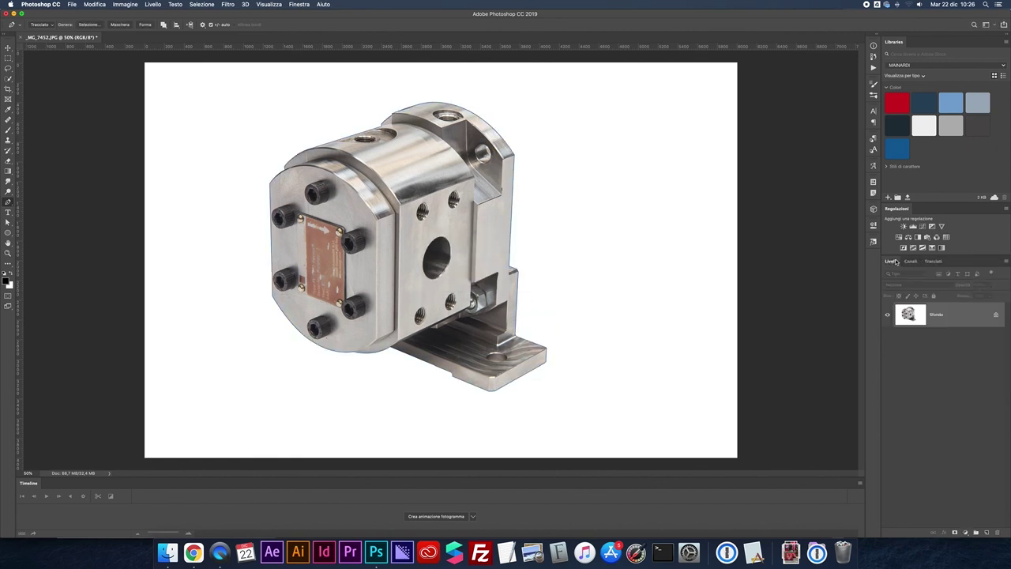
key("v")
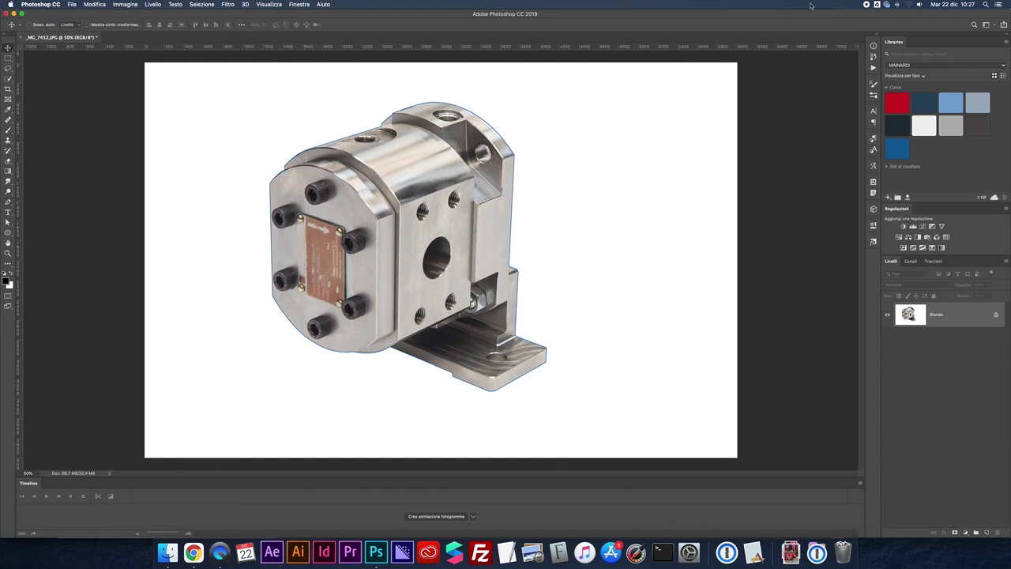